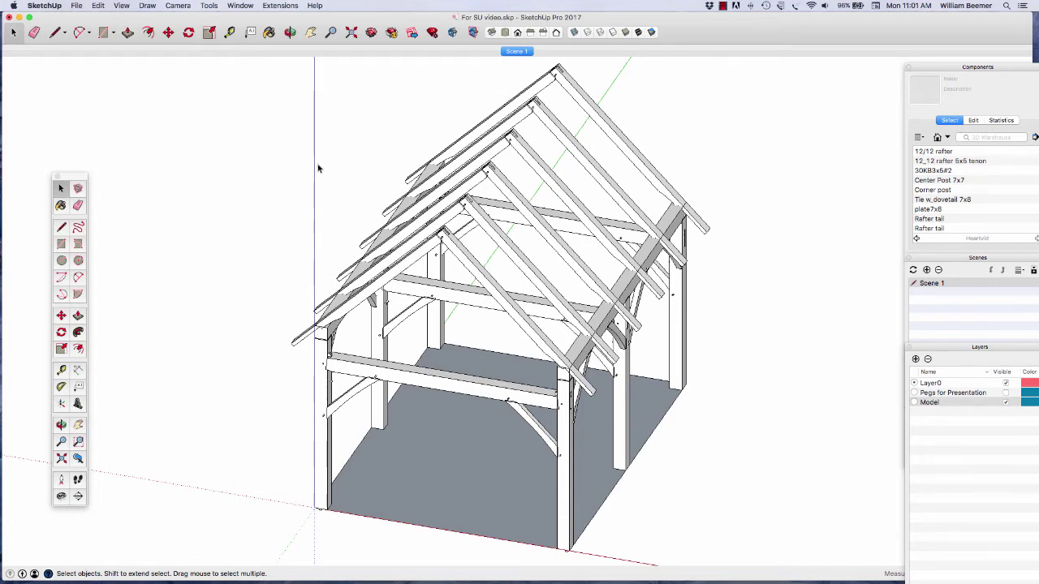
Orbit the frame to a nearly front elevation, then return to the Scene 1 view.
middle_drag(316, 166, 319, 168)
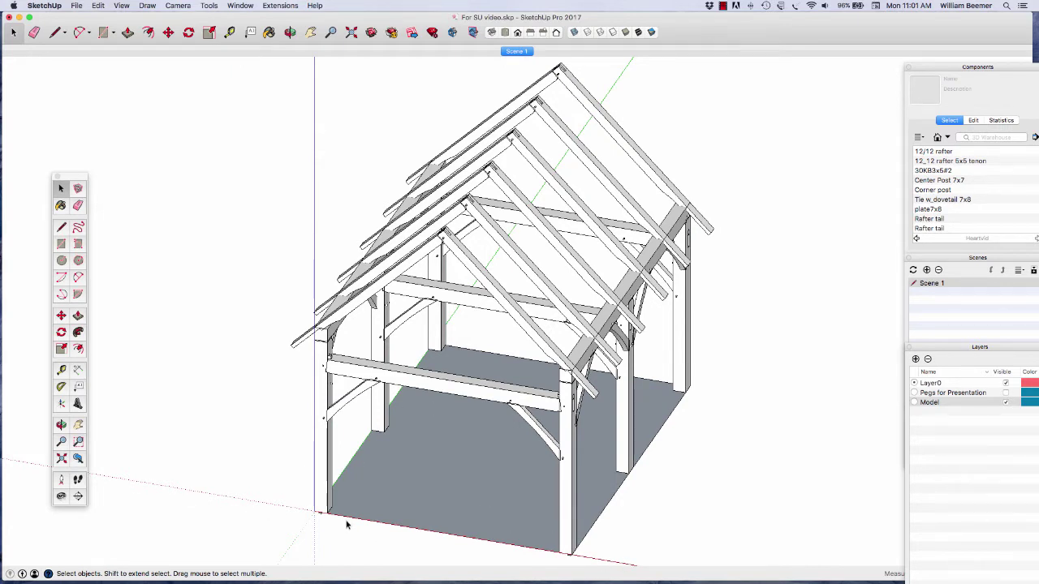
scroll(133, 395, up, 2)
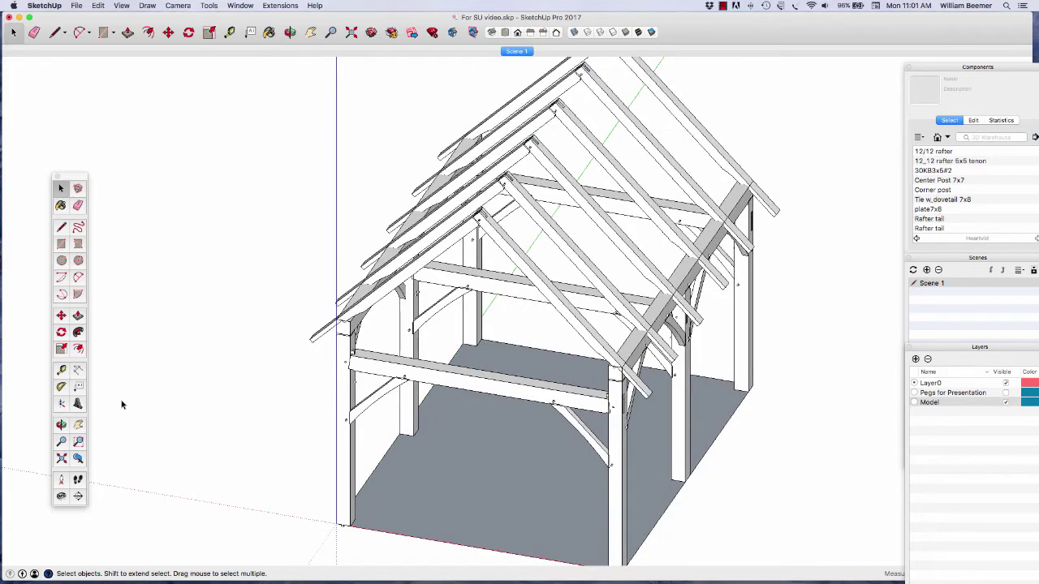
key(o)
scroll(180, 430, up, 1)
drag(180, 430, 204, 366)
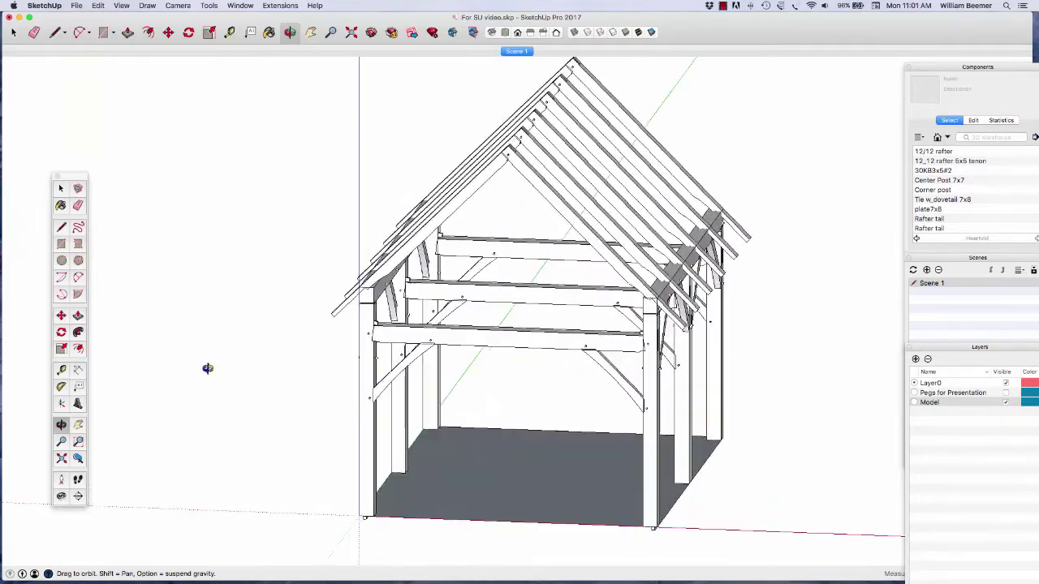
click(516, 52)
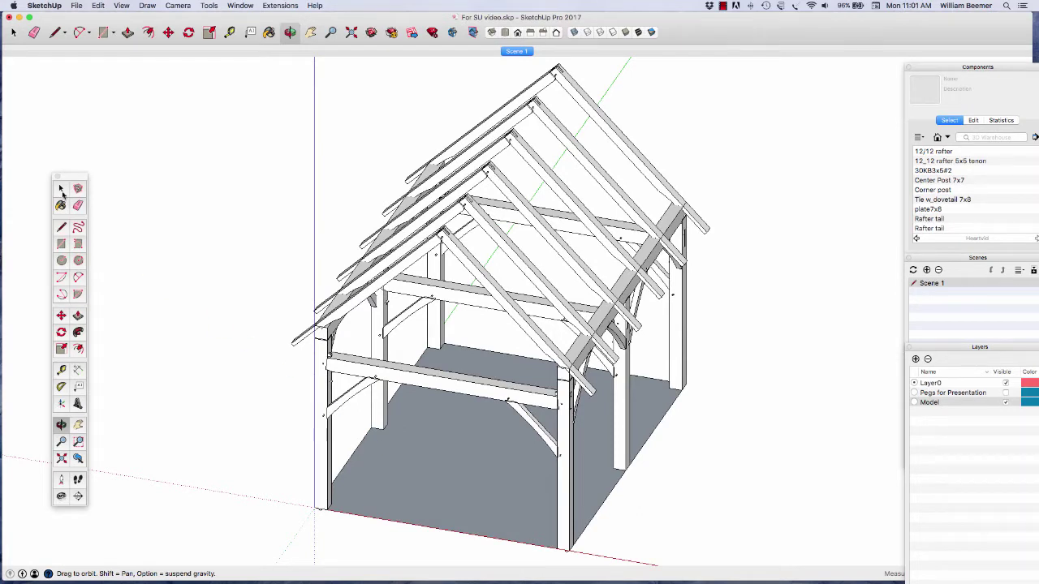
Try selecting the floor face, corner posts, tie beam and knee braces one at a time.
click(60, 189)
scroll(420, 476, up, 1)
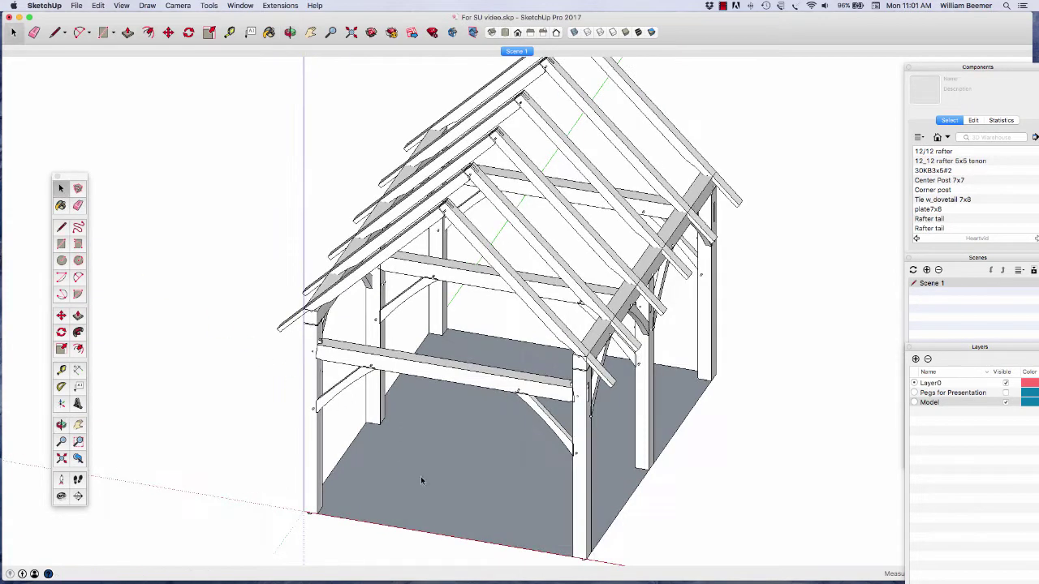
click(445, 486)
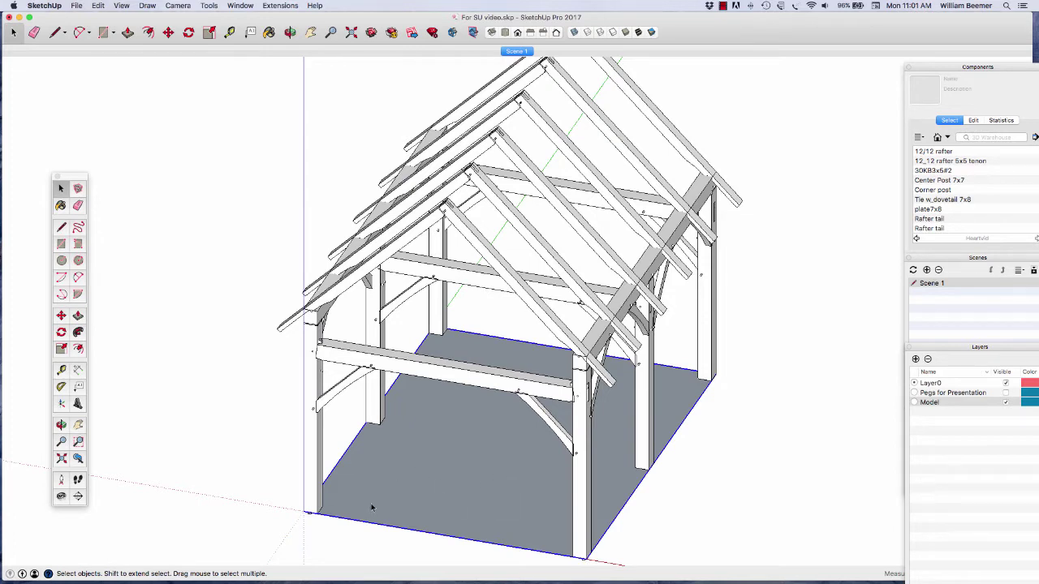
scroll(356, 513, up, 1)
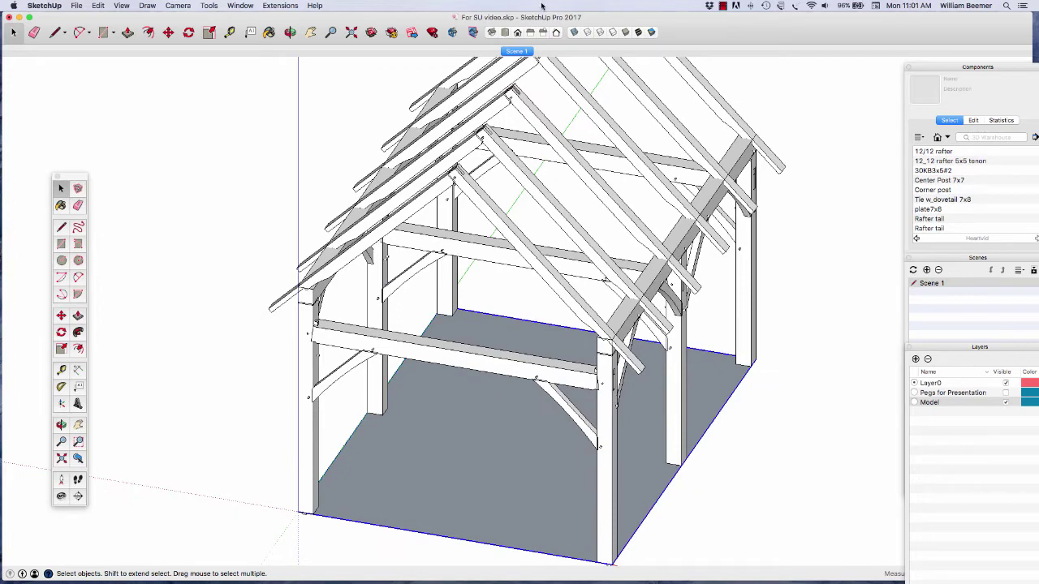
scroll(319, 527, down, 2)
scroll(318, 527, down, 2)
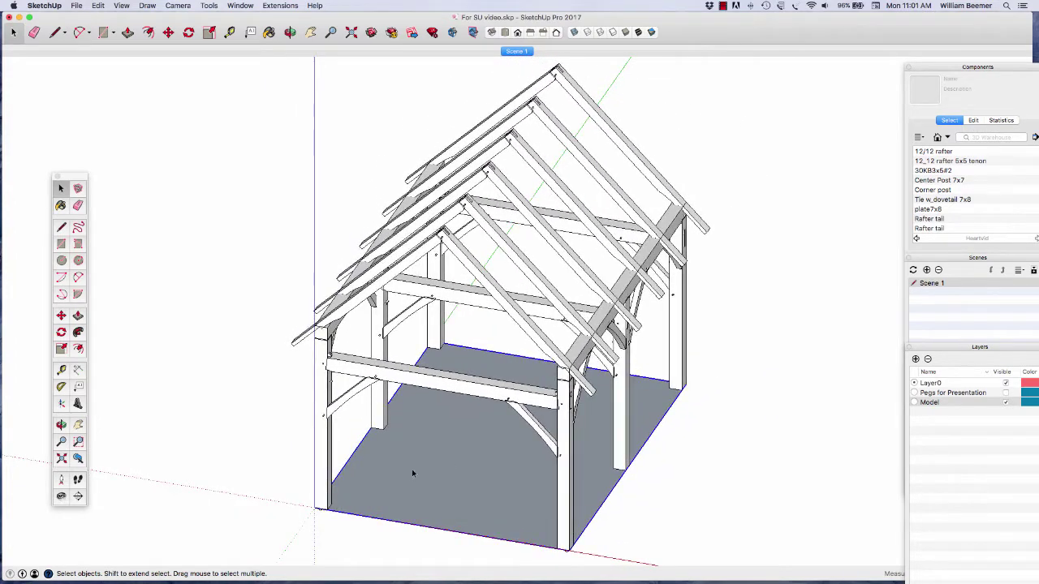
click(321, 479)
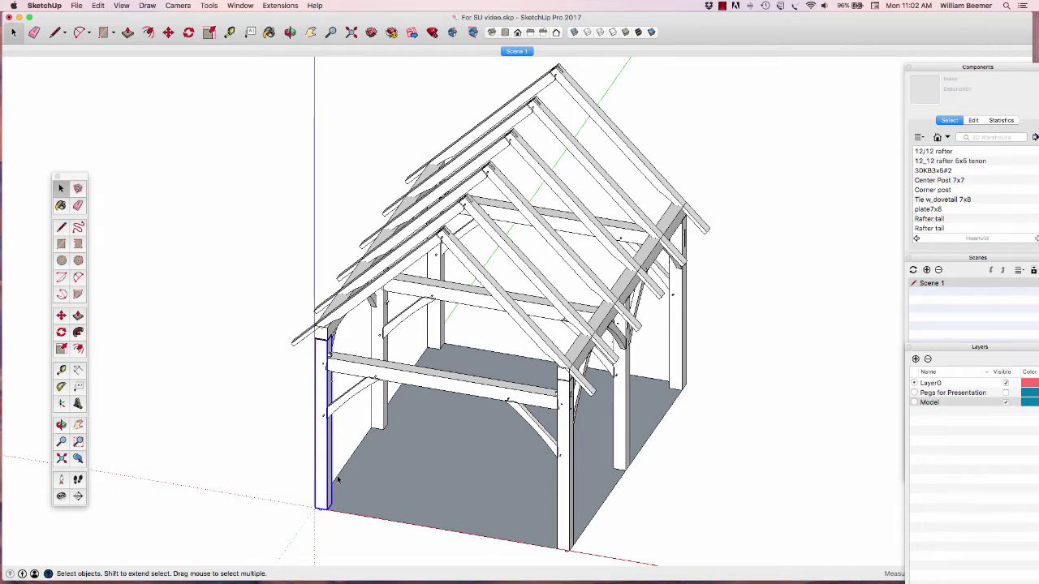
scroll(342, 479, down, 1)
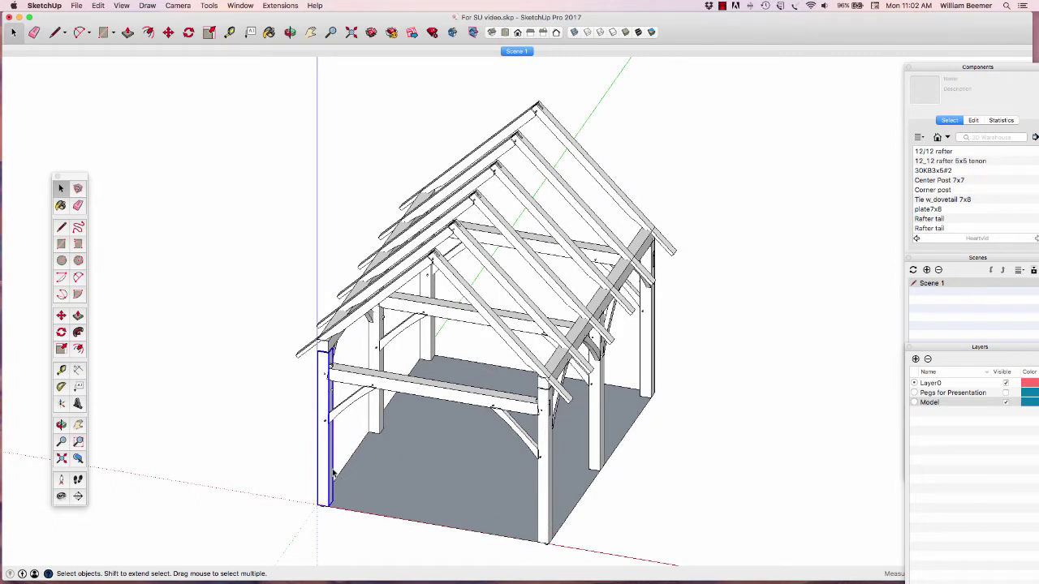
click(544, 496)
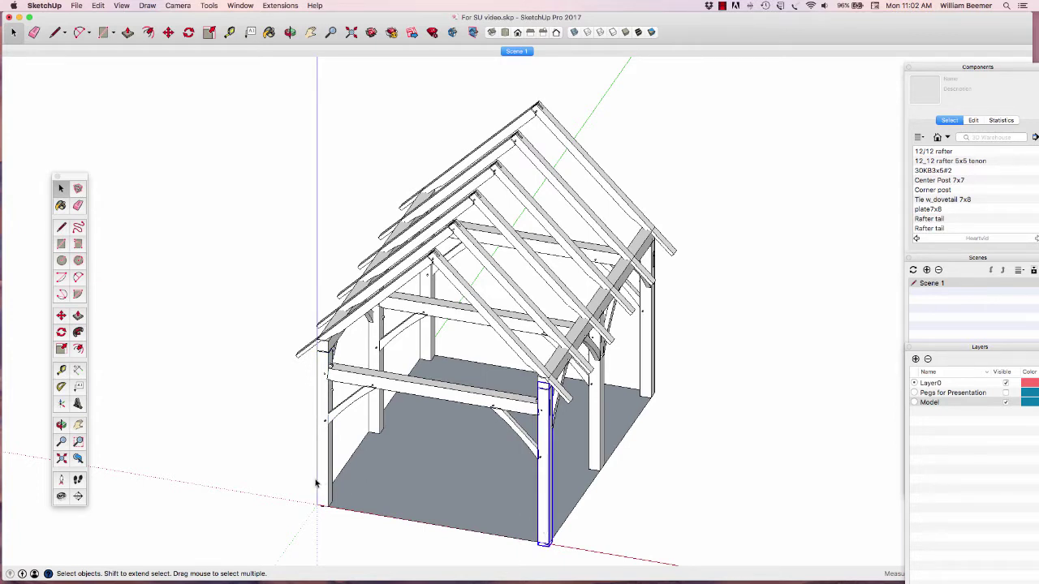
click(436, 395)
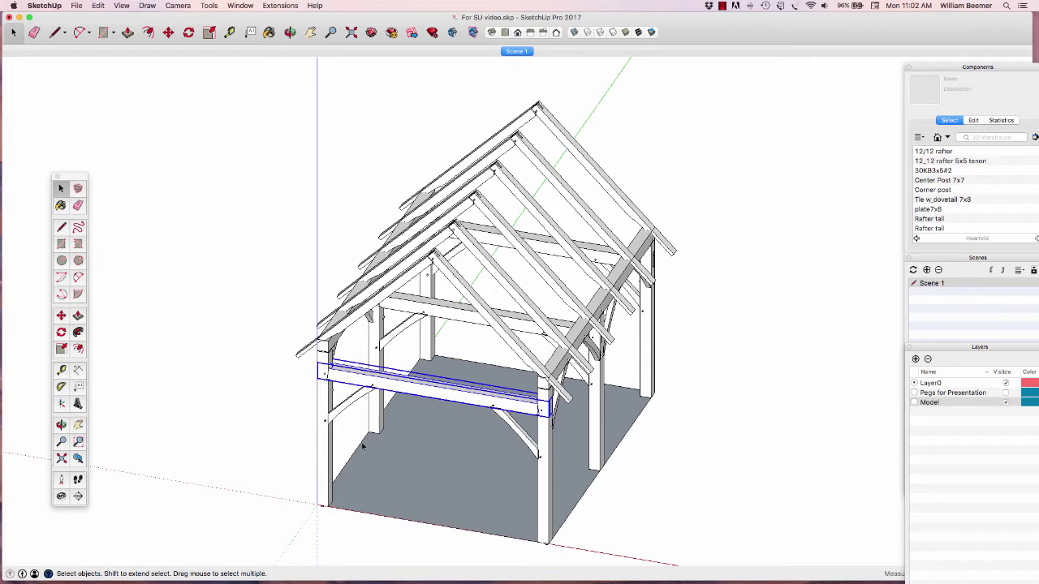
click(353, 402)
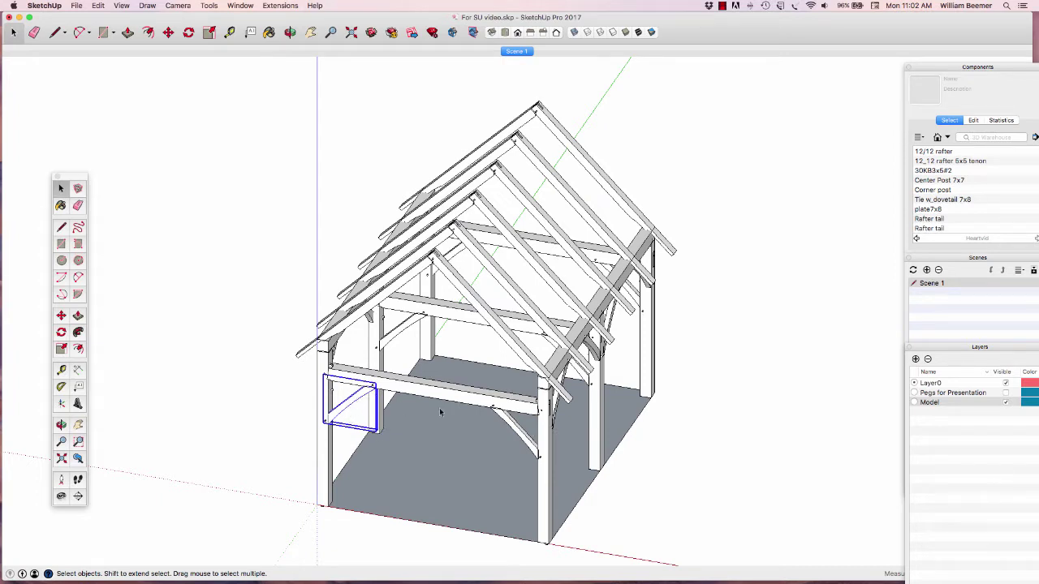
click(516, 428)
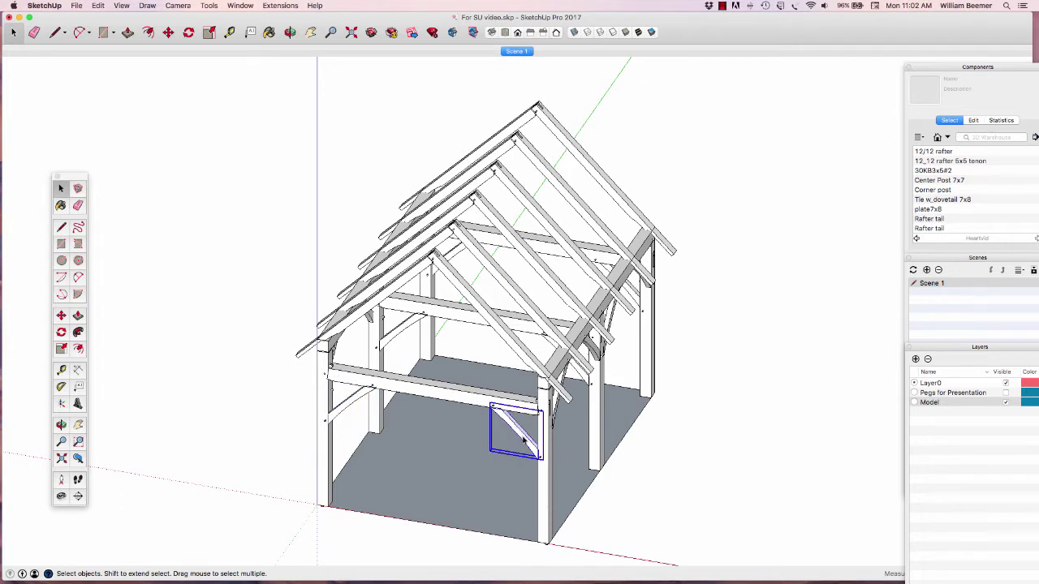
Select the left post, both knee braces, tie beam and right post together, then return to Scene 1.
click(326, 470)
shift+click(354, 409)
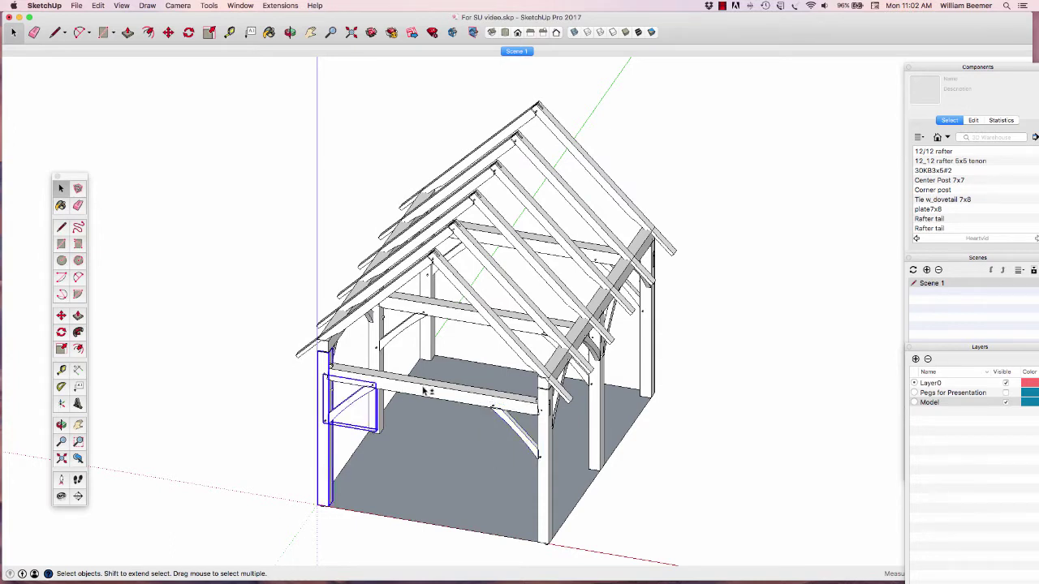
shift+click(423, 391)
shift+click(511, 420)
shift+click(546, 491)
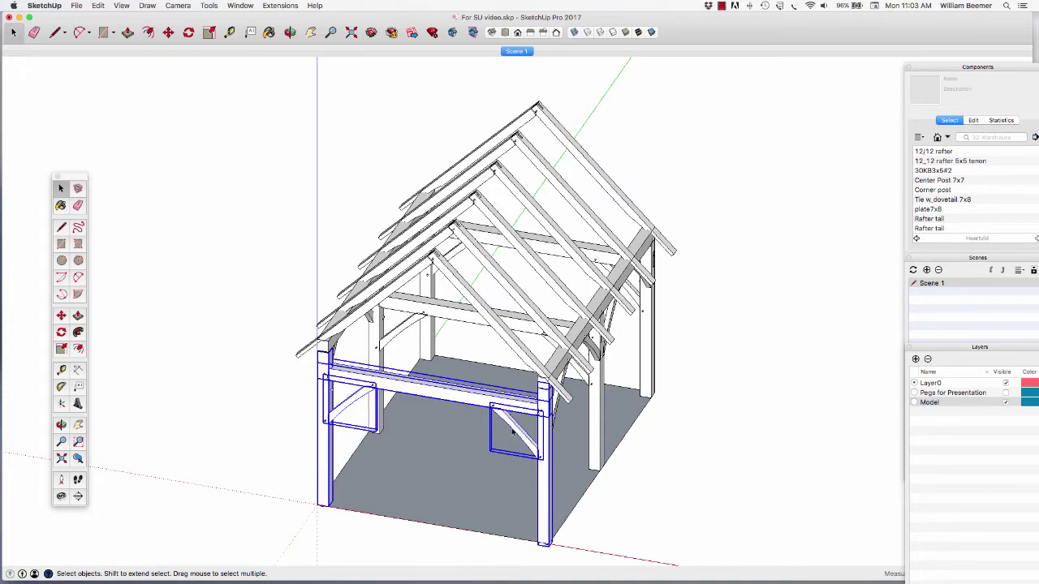
scroll(512, 431, up, 6)
scroll(510, 432, down, 3)
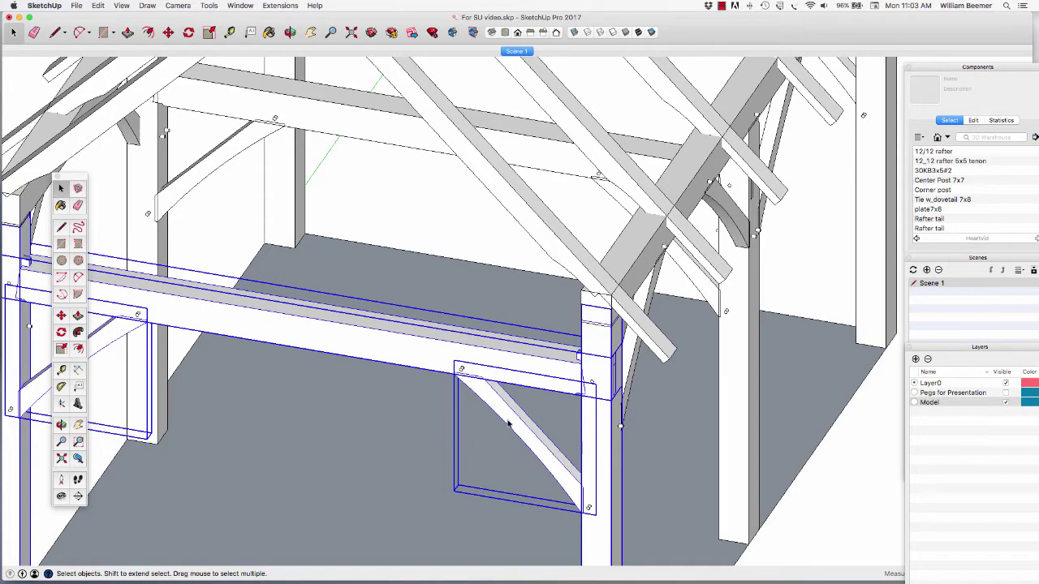
scroll(499, 368, down, 1)
scroll(413, 448, down, 3)
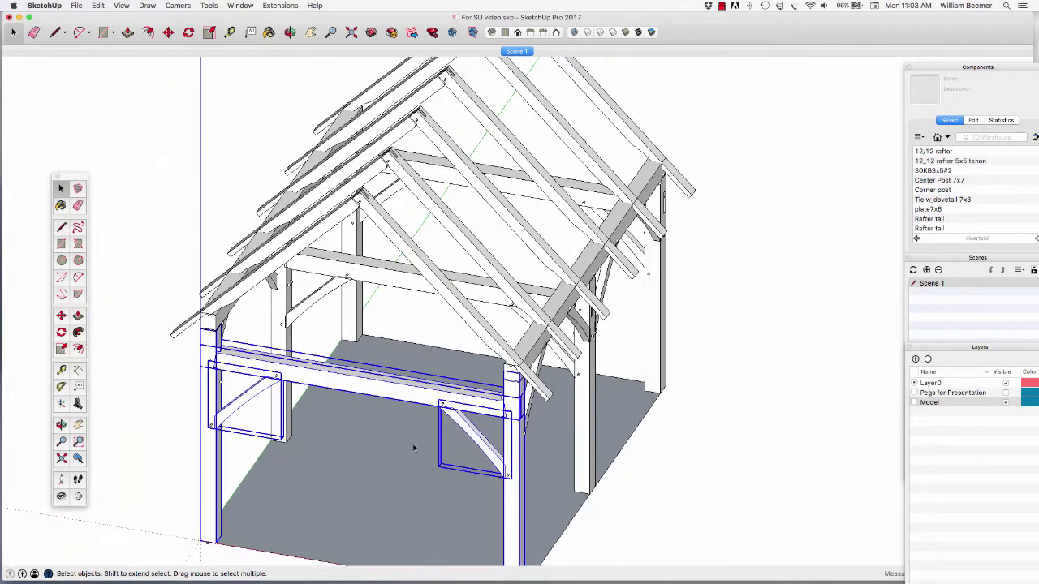
click(520, 52)
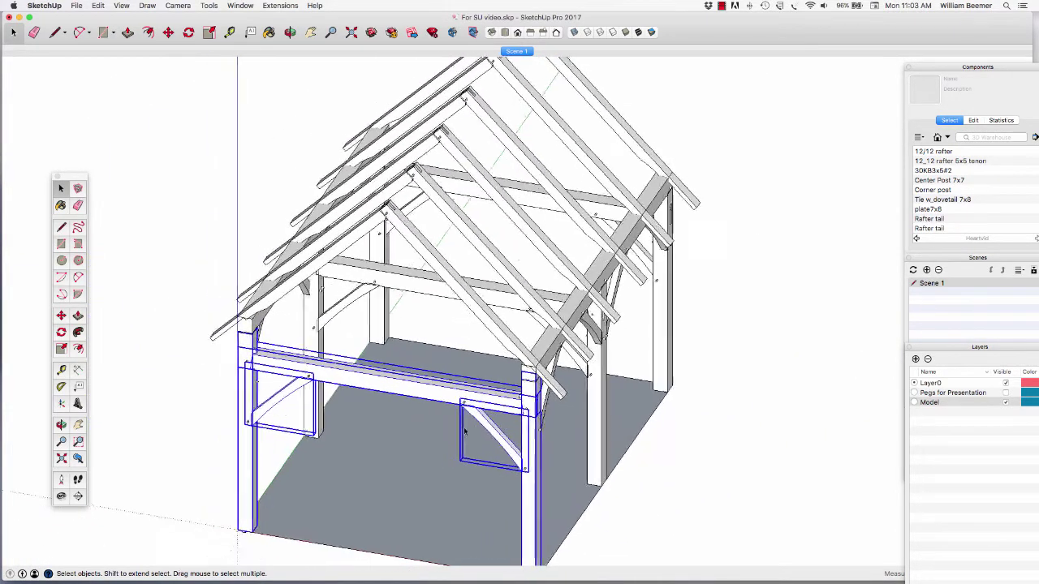
Orbit to the long side and select the right eave plate with its four braces.
key(o)
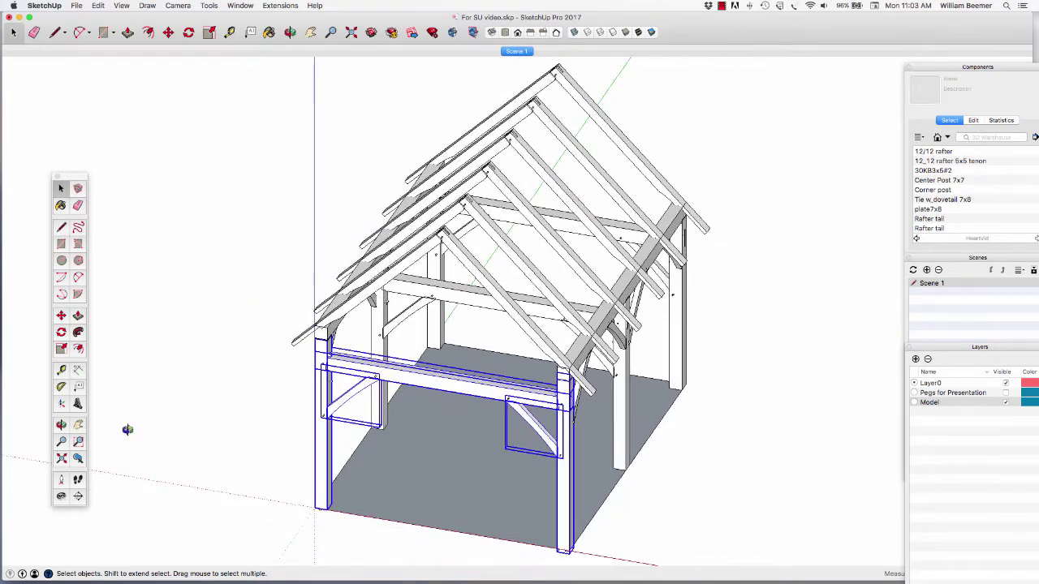
drag(508, 488, 294, 463)
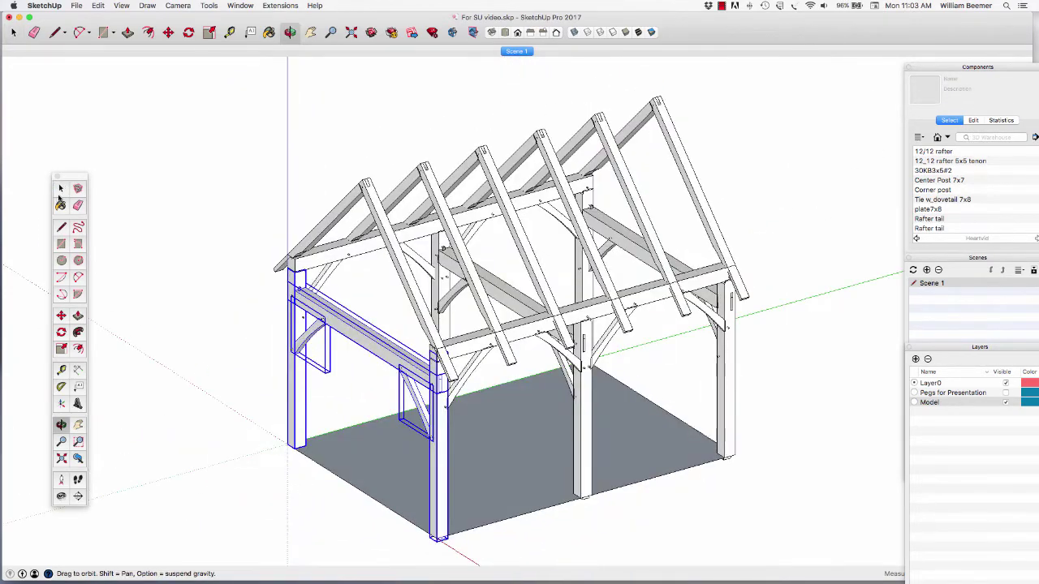
click(60, 193)
click(540, 326)
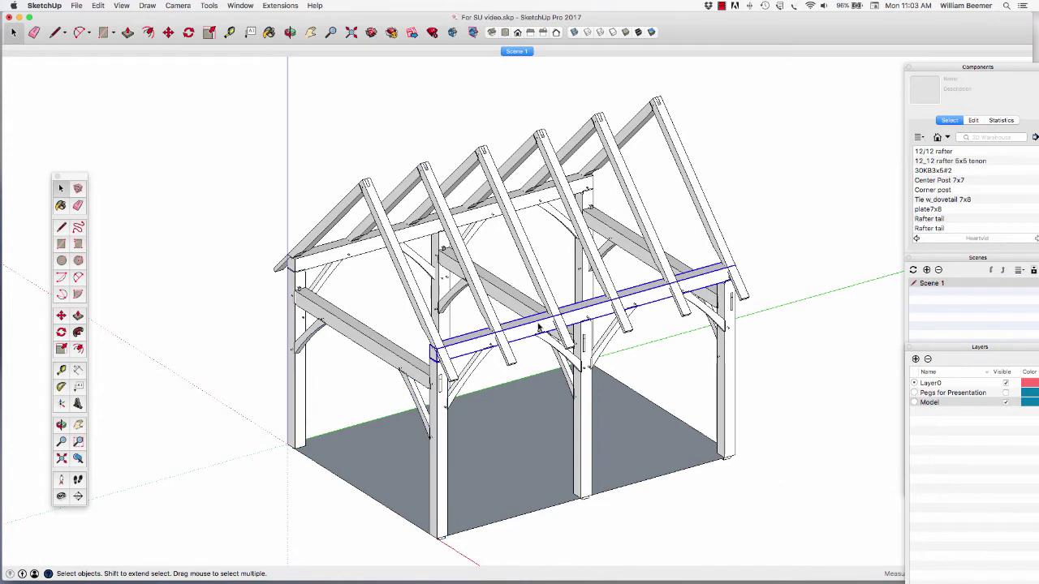
shift+click(468, 379)
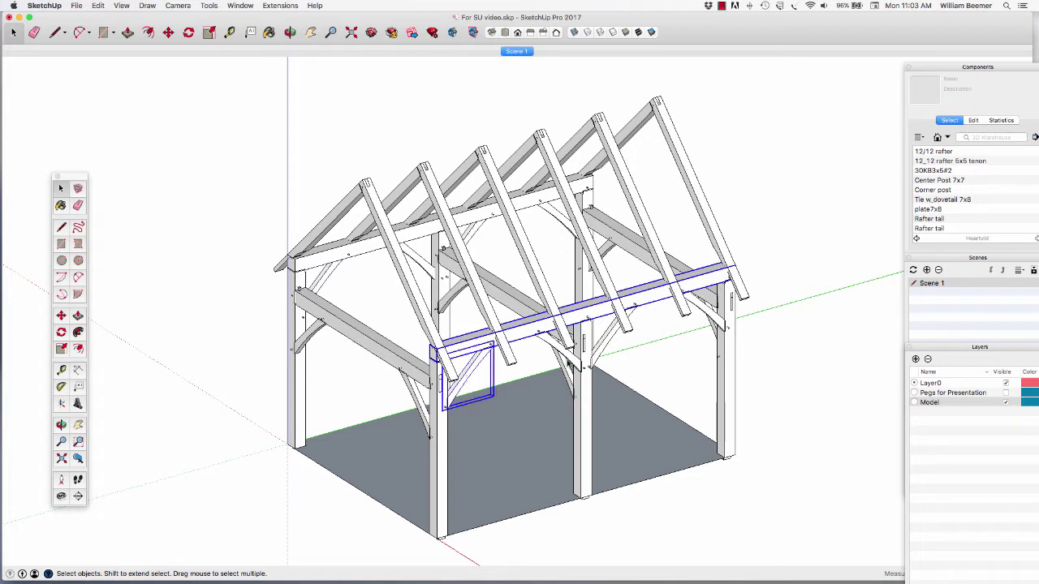
shift+click(573, 360)
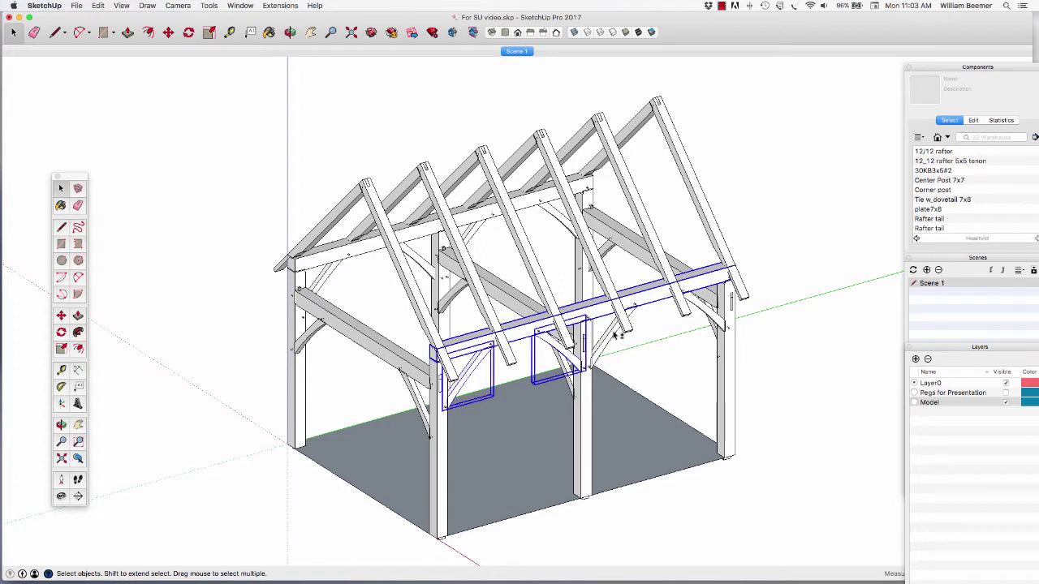
shift+click(616, 336)
shift+click(711, 315)
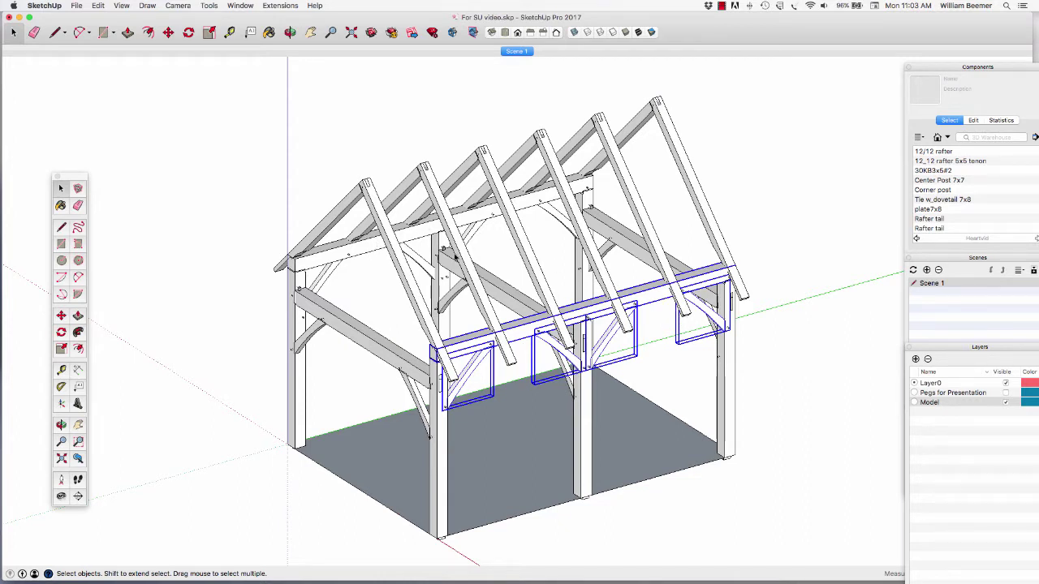
Select the back plate, then both end rafters at the front peak, and return to Scene 1.
click(376, 248)
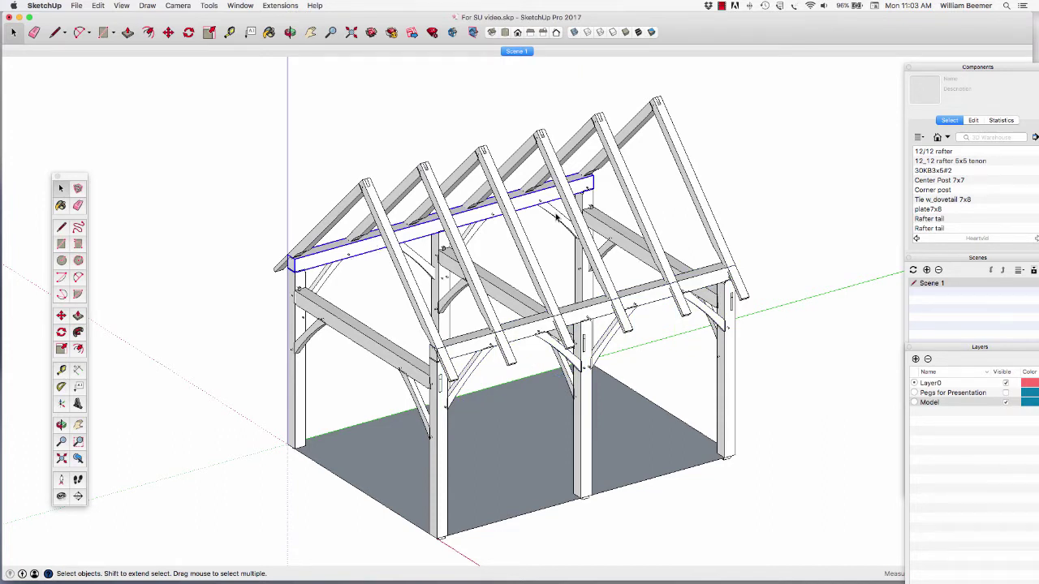
click(336, 221)
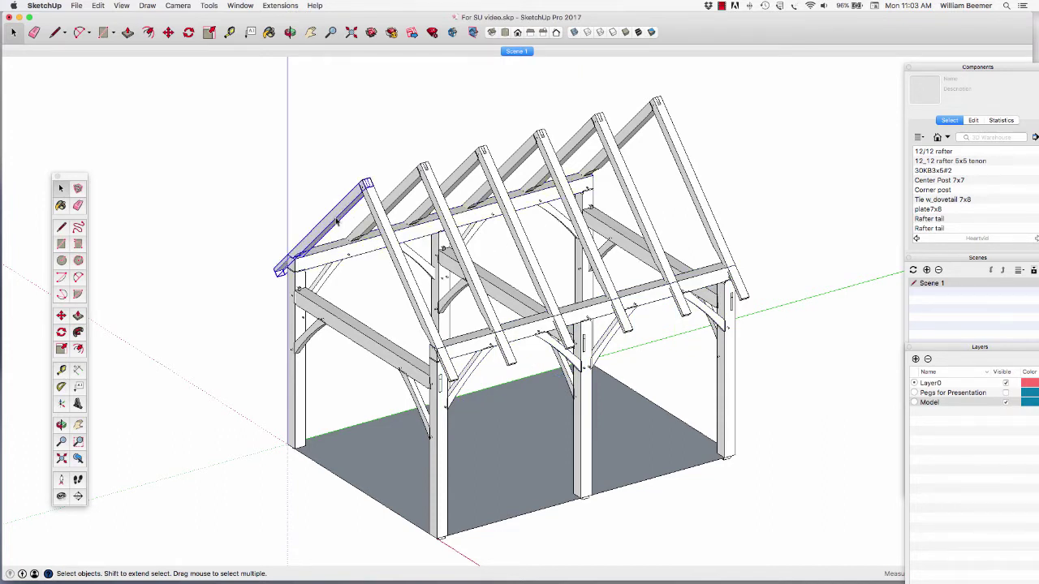
shift+click(388, 235)
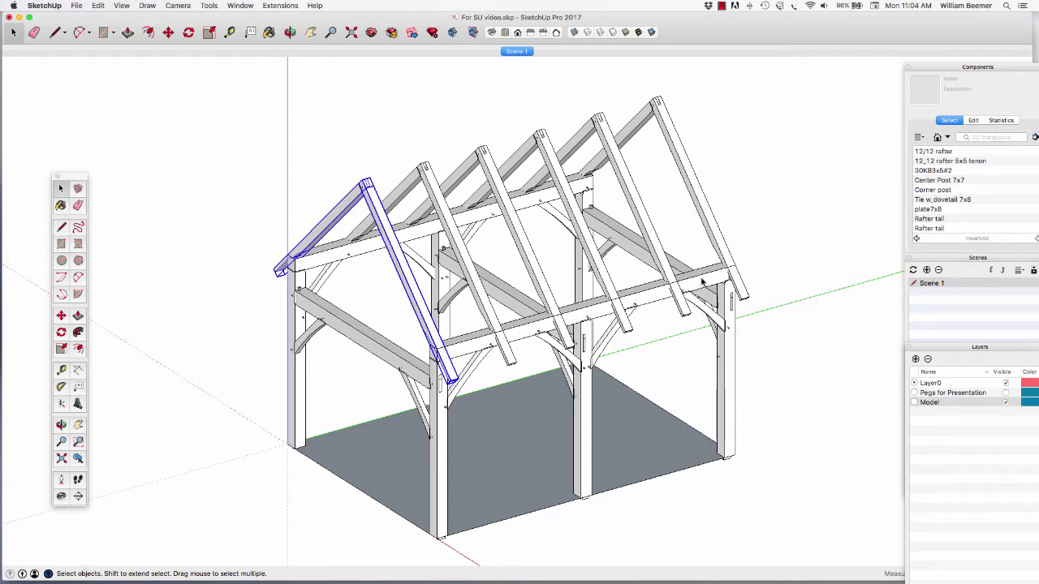
click(522, 51)
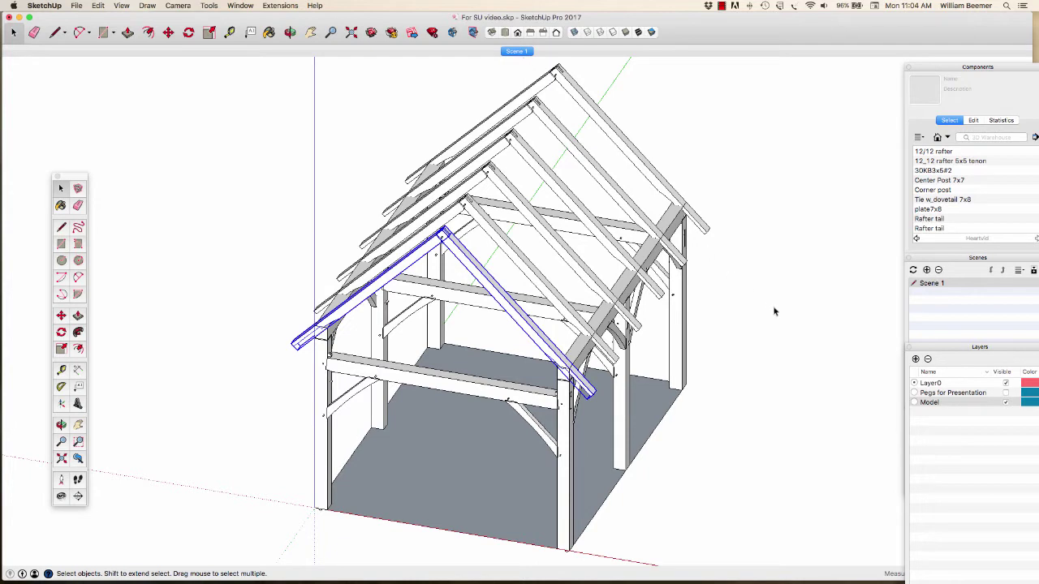
Hide the Model layer, choose the Rectangle tool and float the Layers list as its own panel.
scroll(772, 384, down, 1)
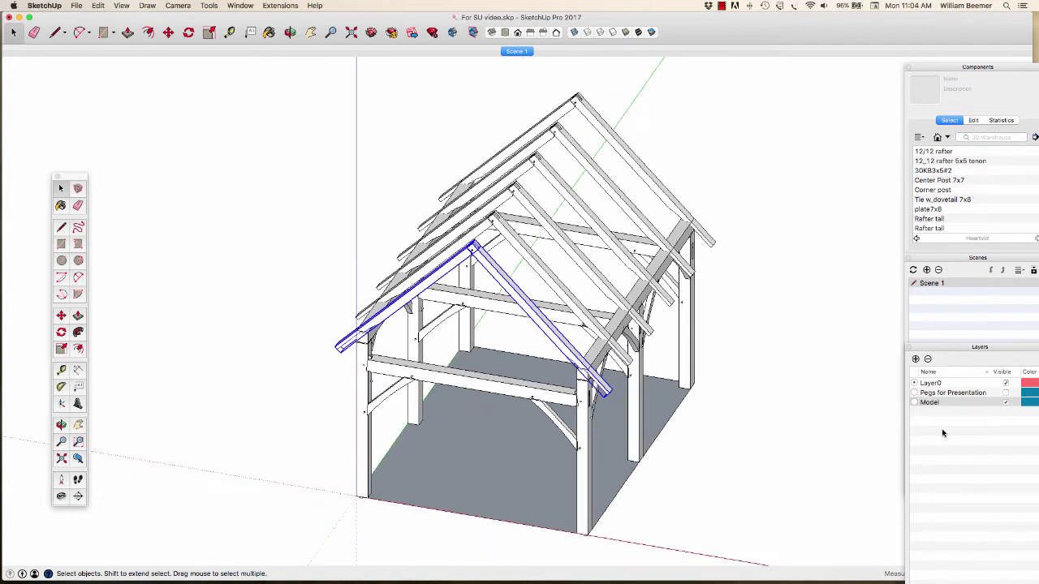
click(1006, 403)
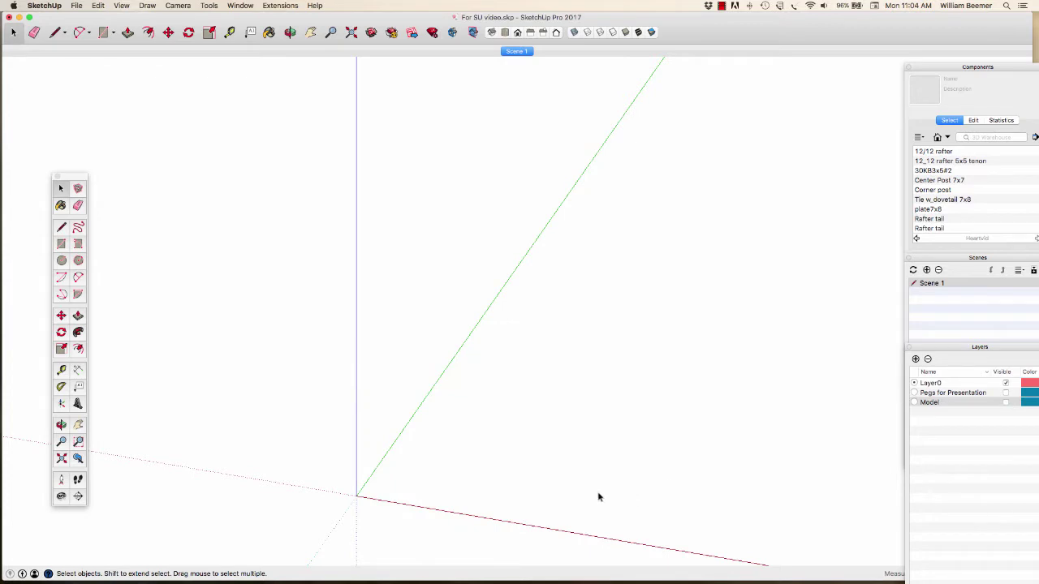
click(62, 244)
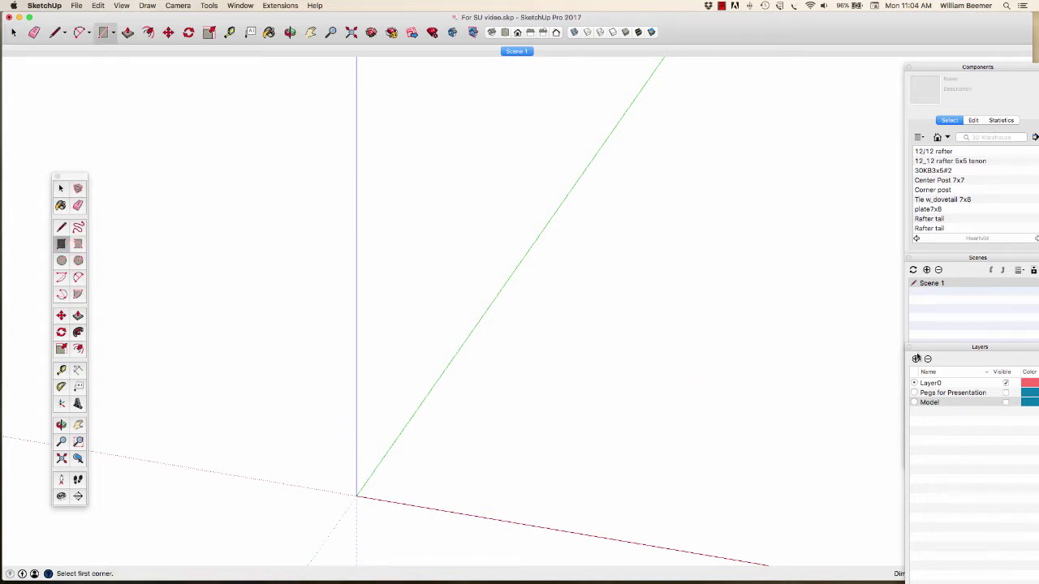
drag(958, 348, 1021, 168)
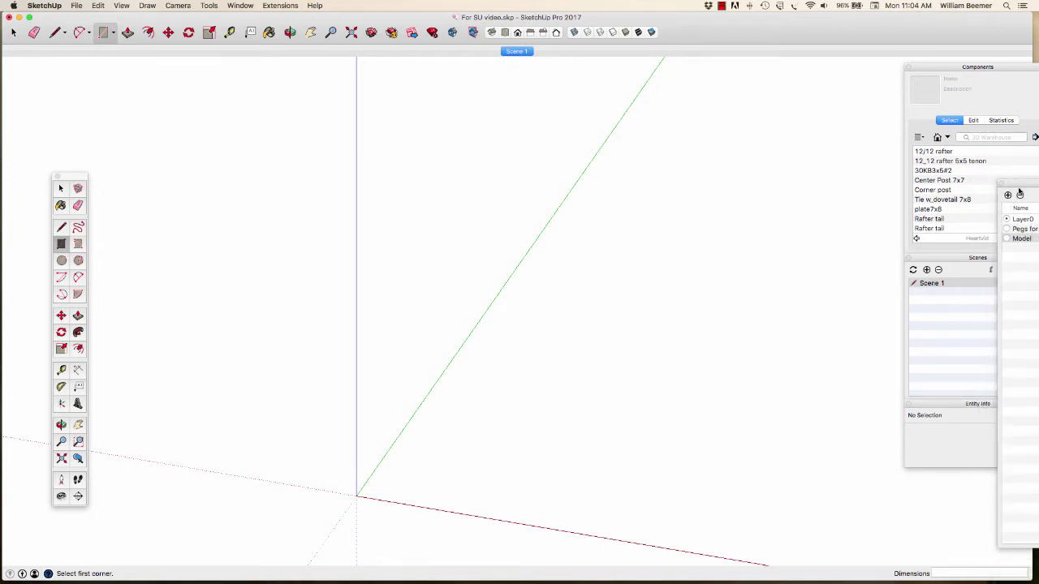
Draw a 12' by 16' rectangle from the origin and box-select it with its edges.
click(357, 494)
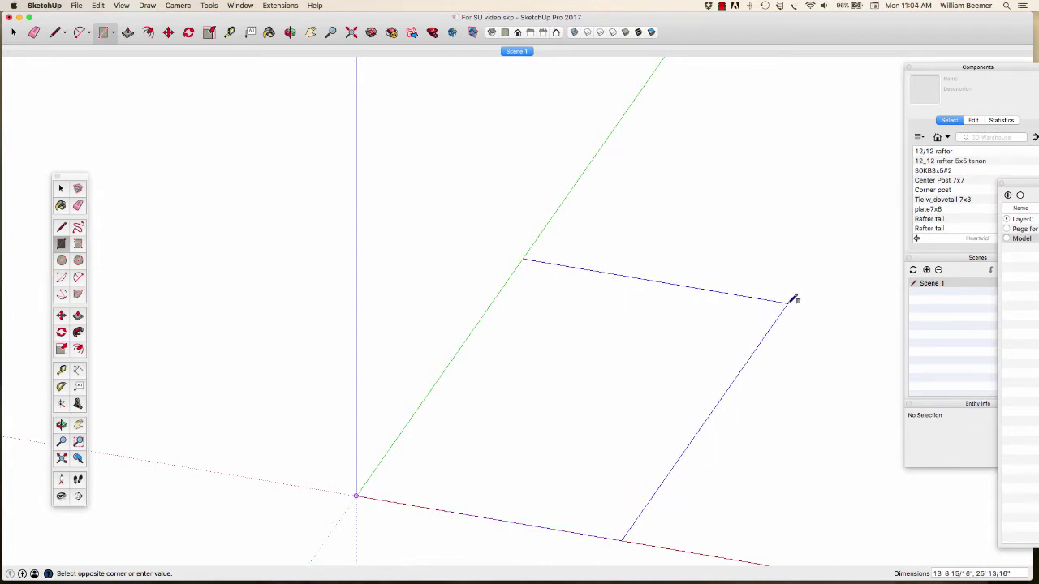
click(793, 301)
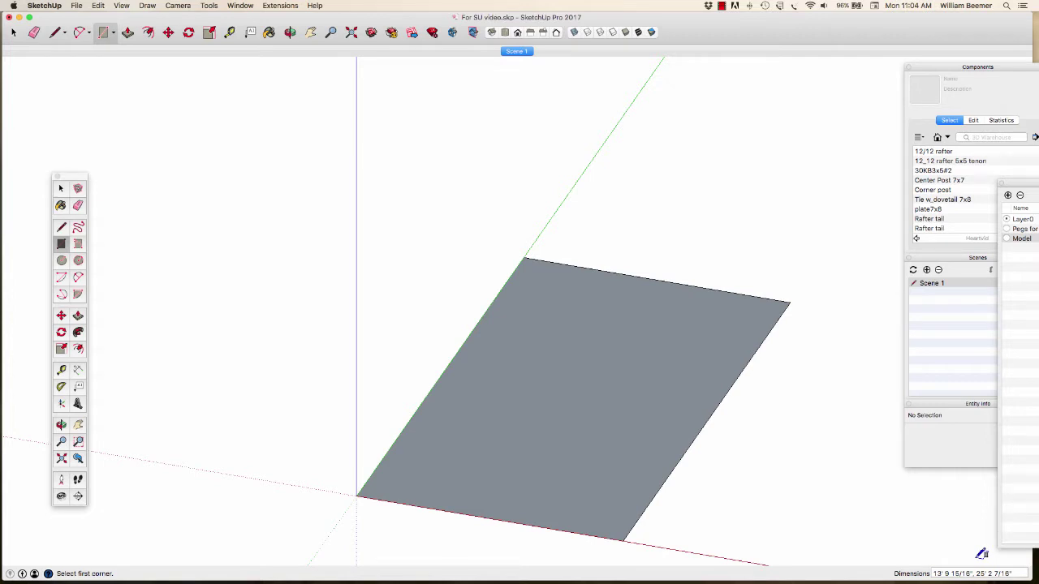
text(12',16)
key(Return)
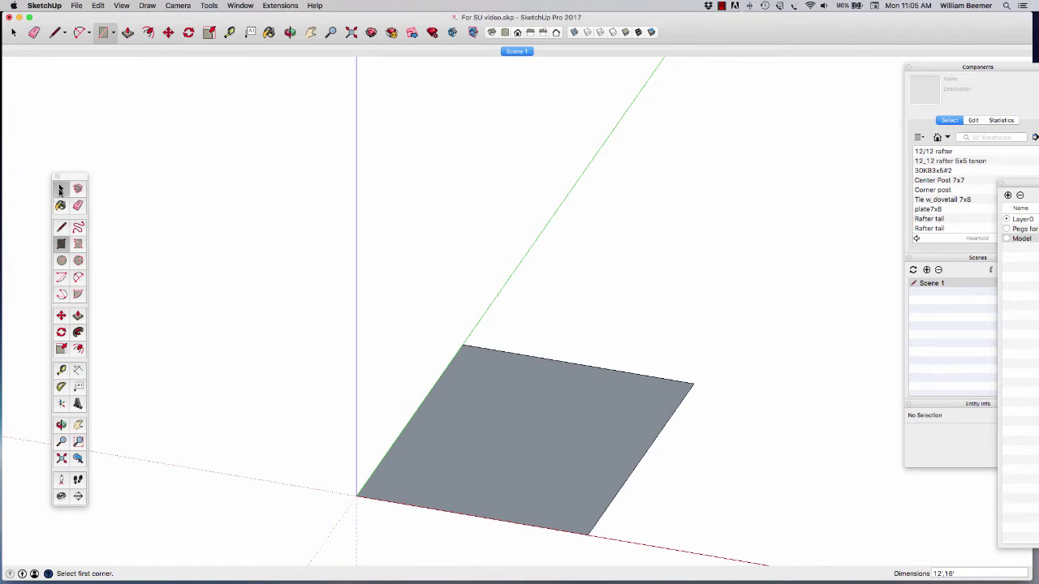
click(60, 189)
drag(312, 277, 740, 555)
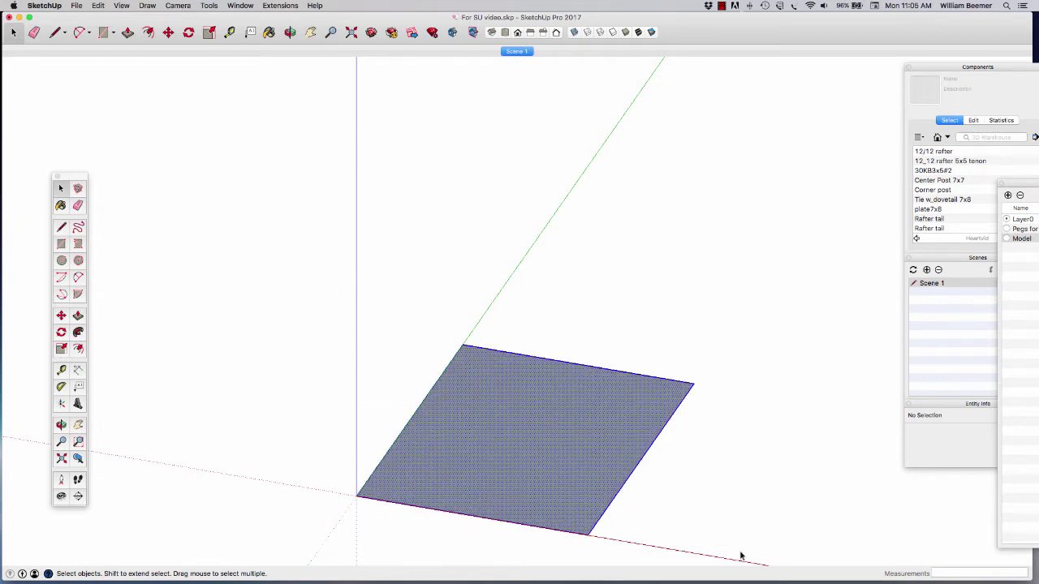
Make the selected rectangle a component named Plan and show the model's geometry statistics.
right_click(572, 461)
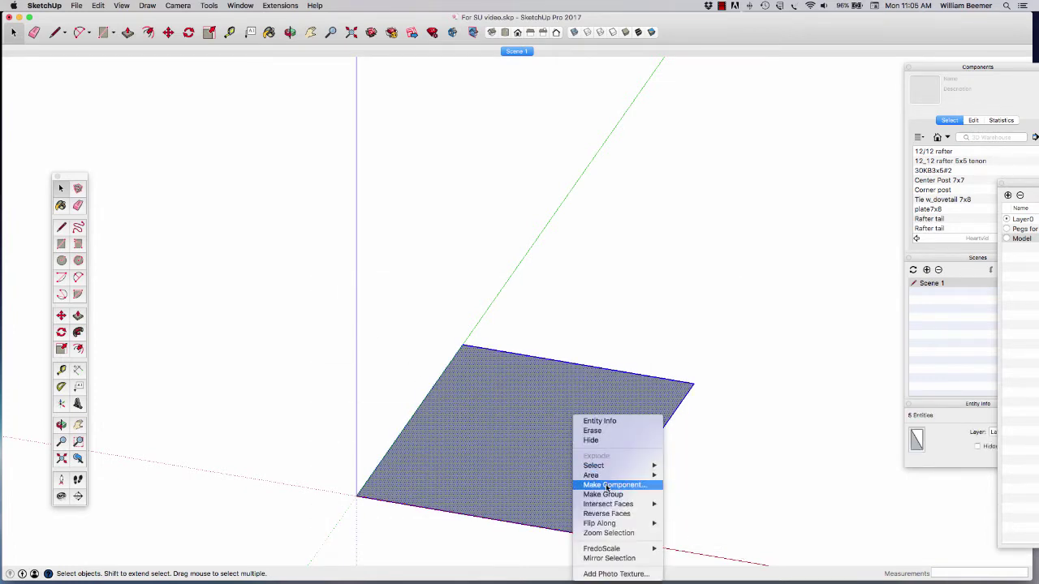
click(607, 486)
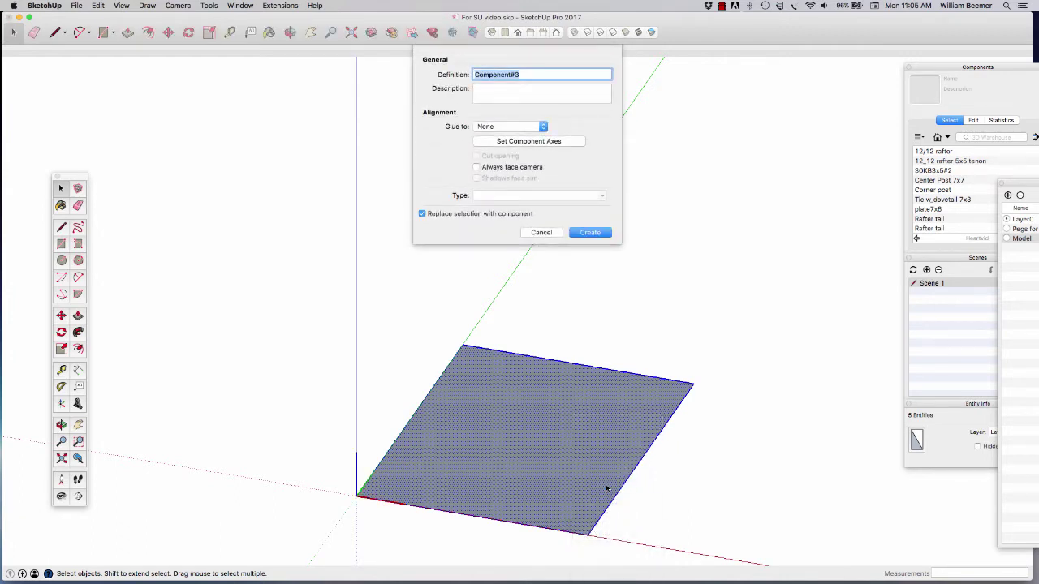
text(Plan)
key(Return)
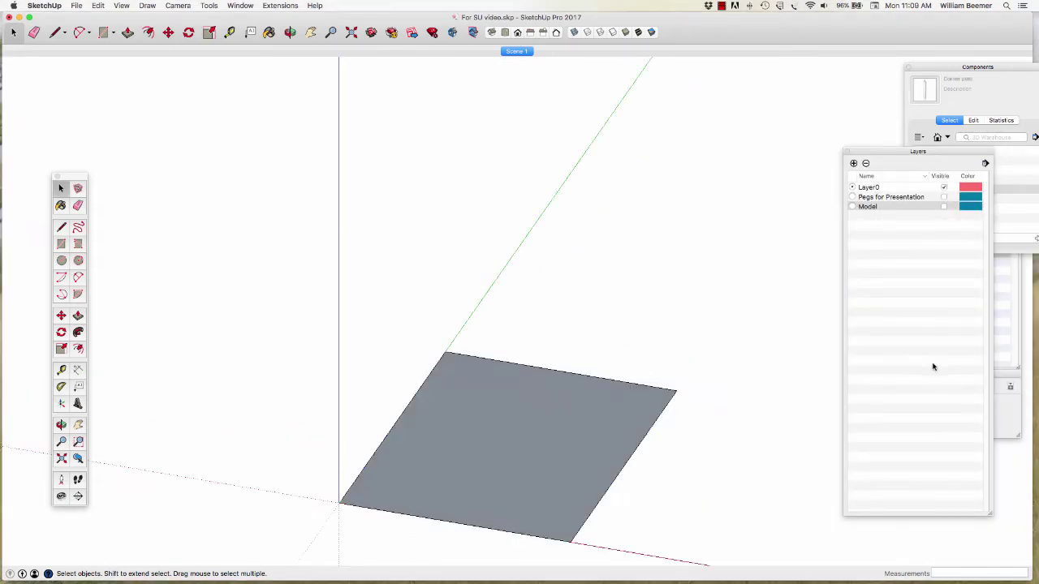
click(1013, 367)
click(1014, 121)
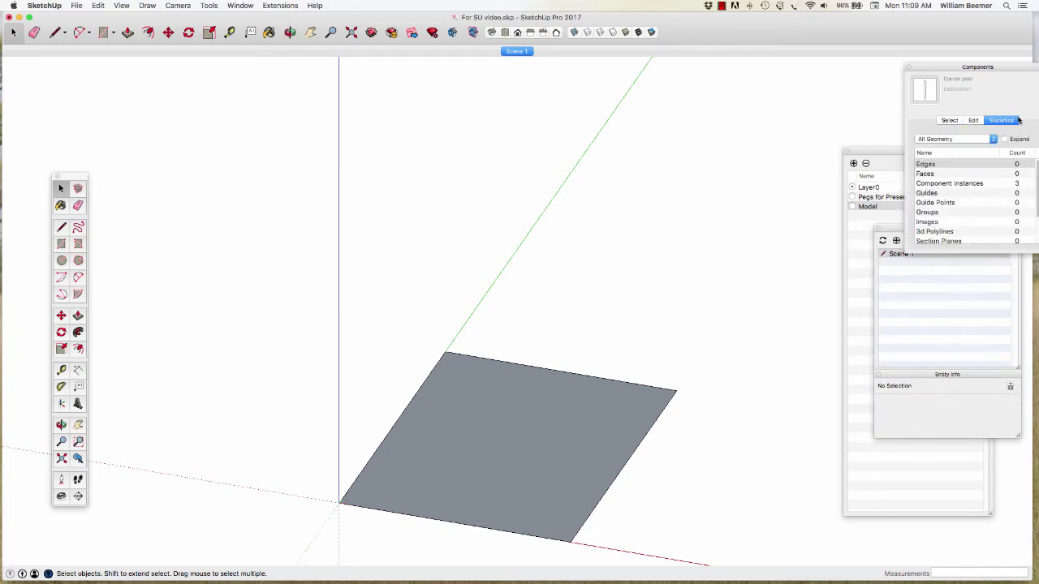
Place the Corner post component from the model's component list at the origin.
click(949, 120)
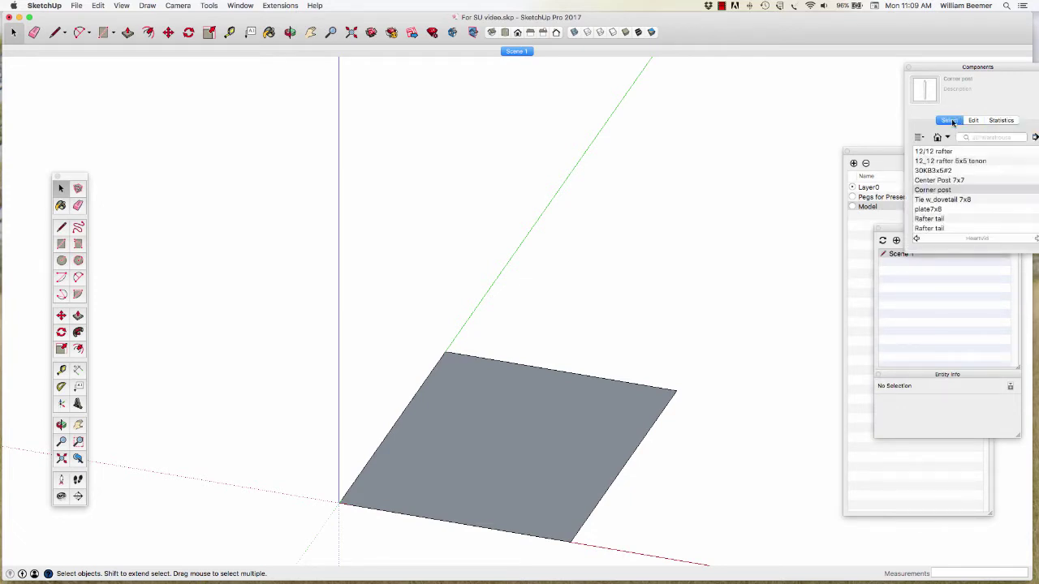
click(929, 191)
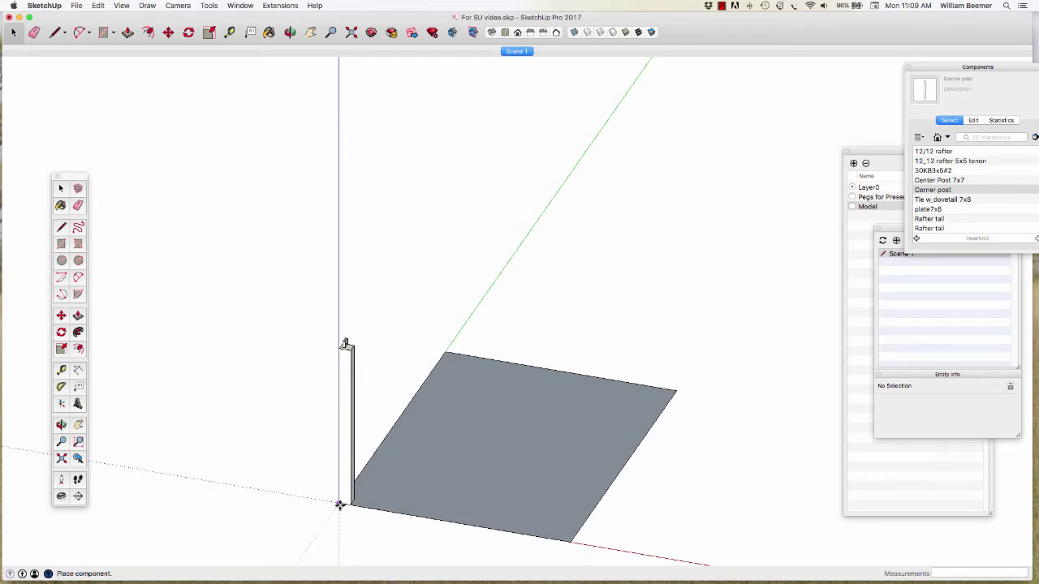
click(340, 505)
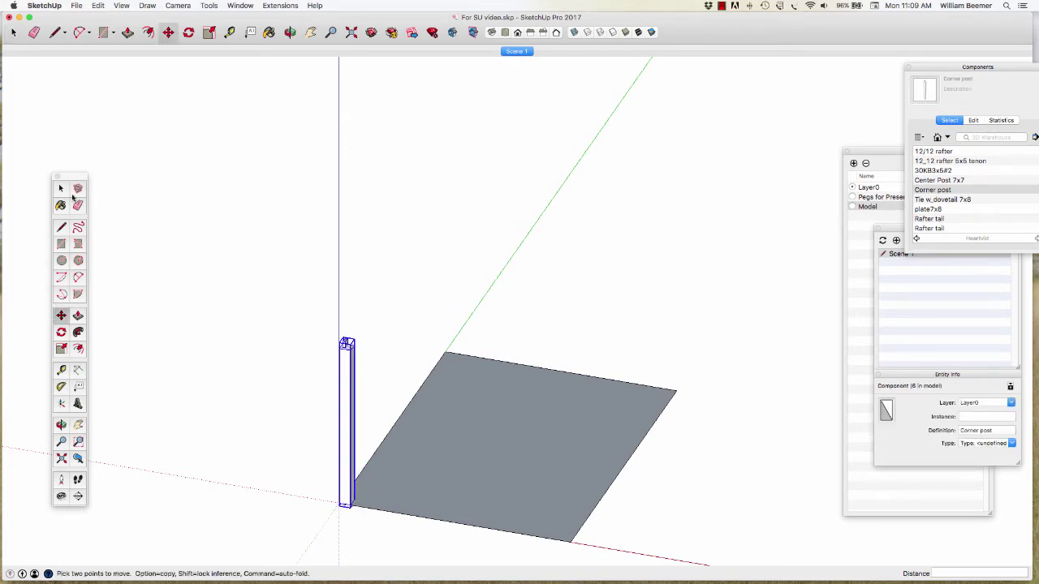
key(space)
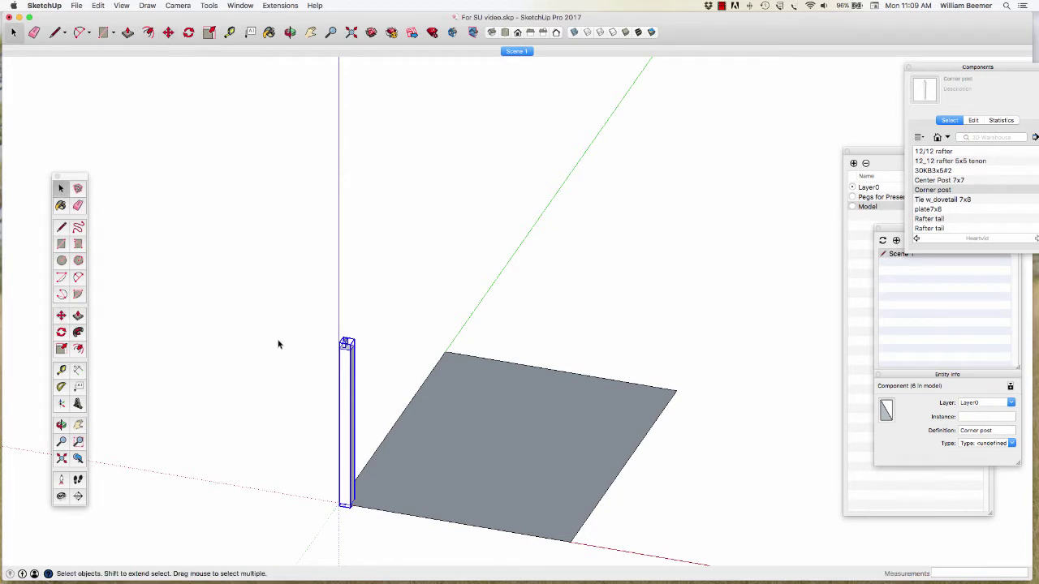
click(278, 395)
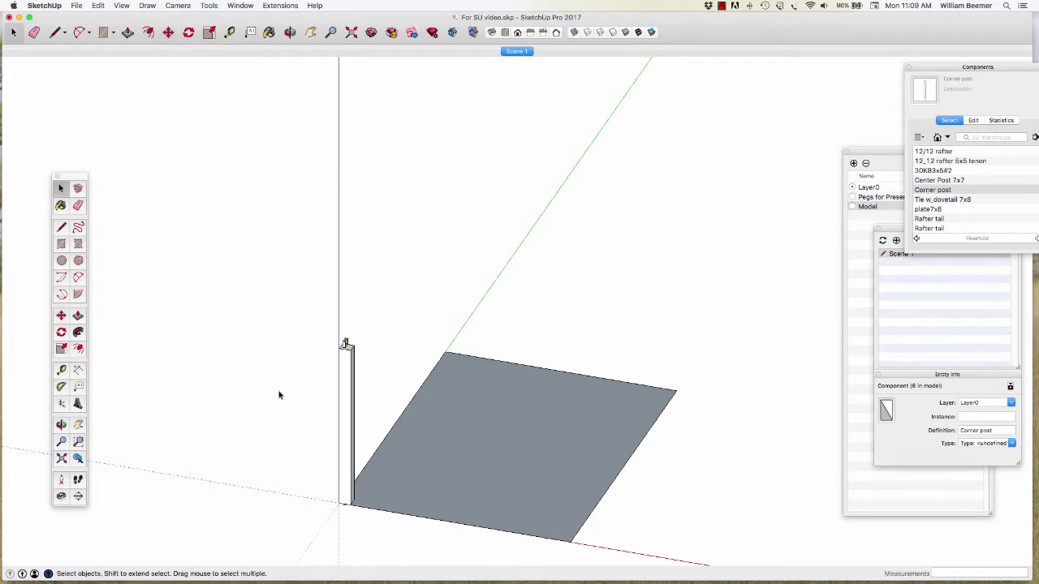
double_click(349, 410)
click(349, 409)
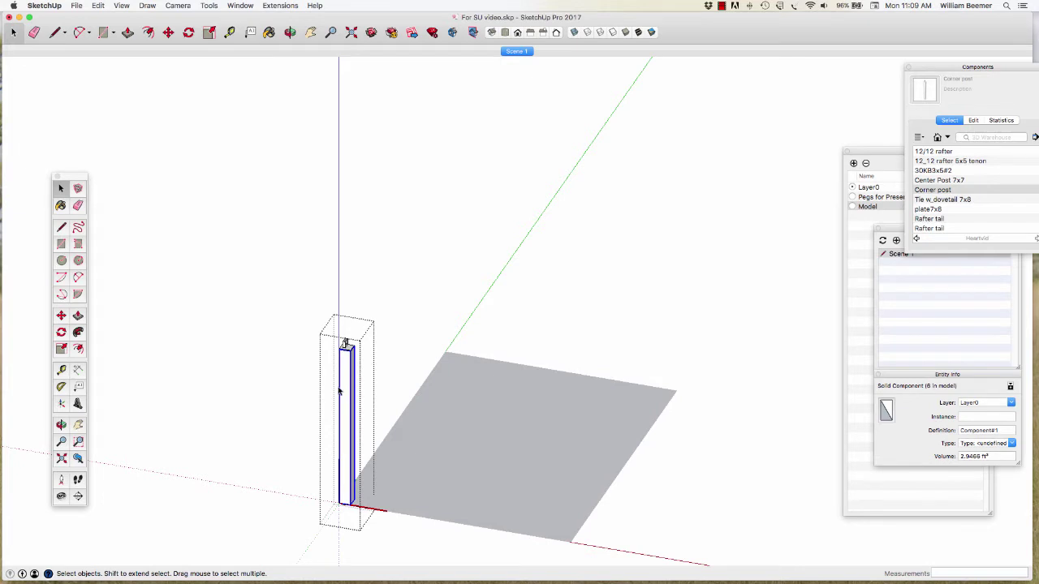
scroll(343, 393, up, 2)
scroll(342, 393, up, 3)
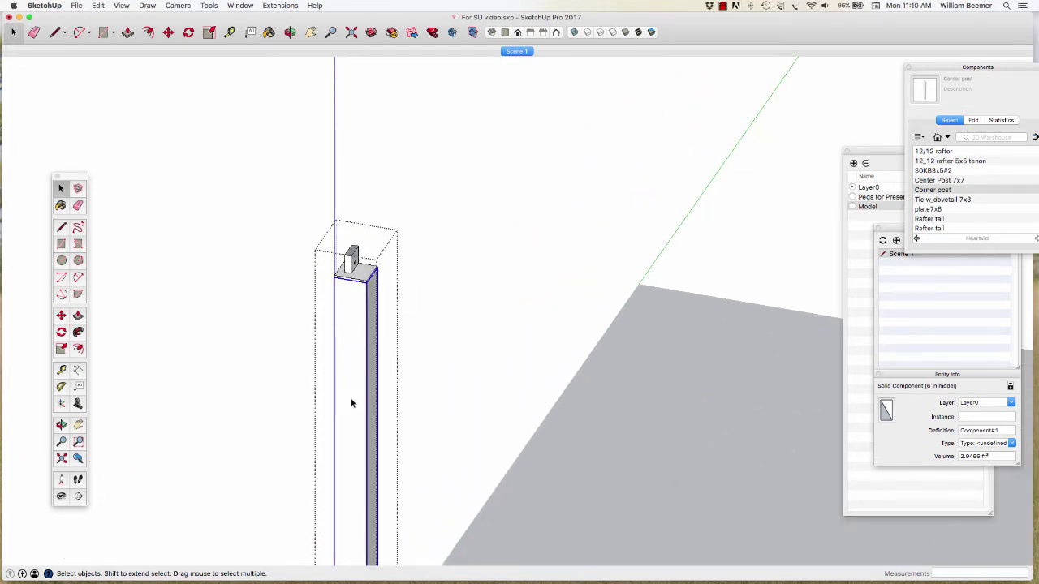
click(353, 264)
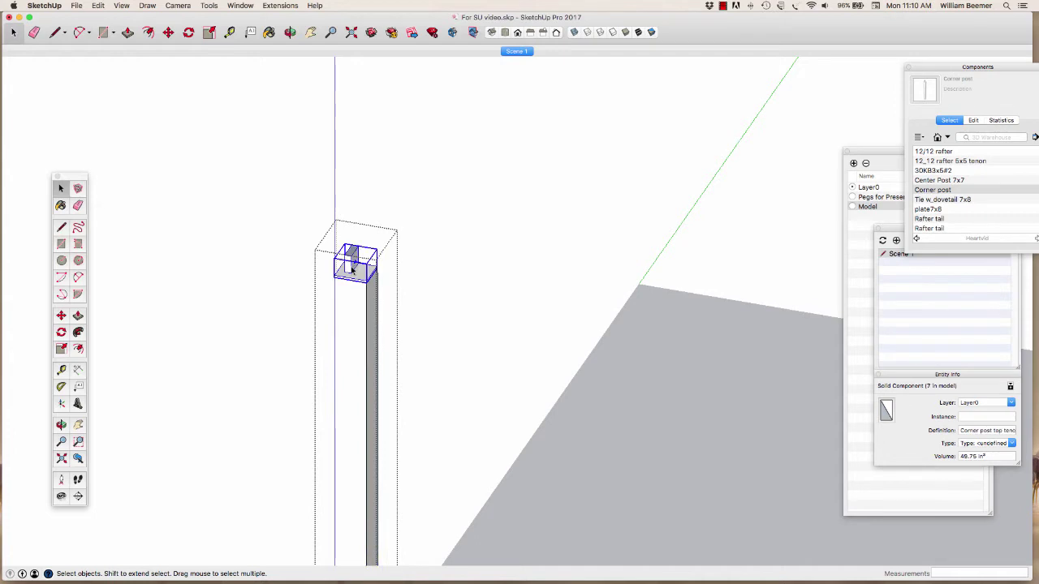
scroll(353, 270, up, 10)
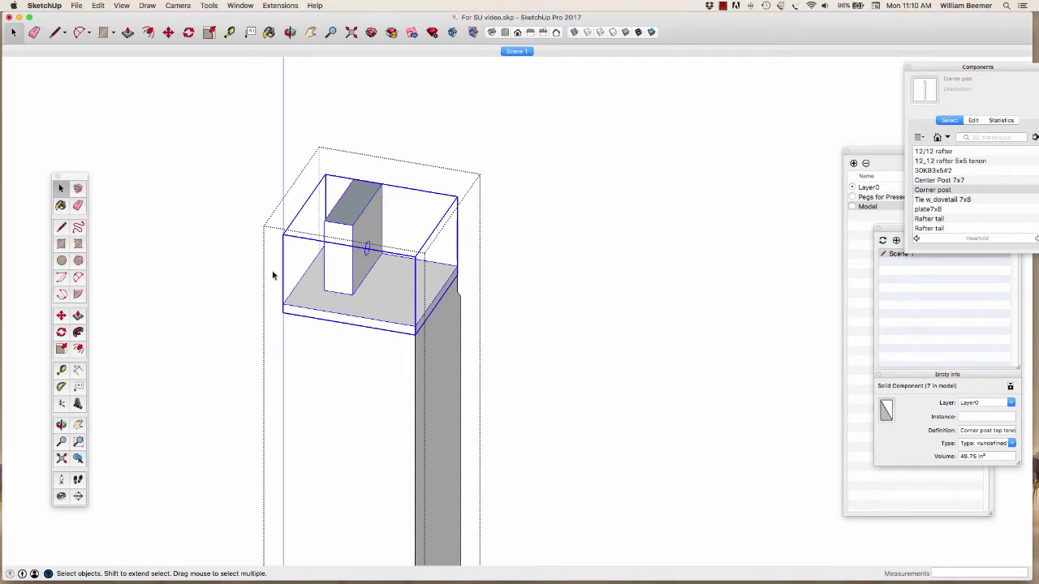
click(516, 51)
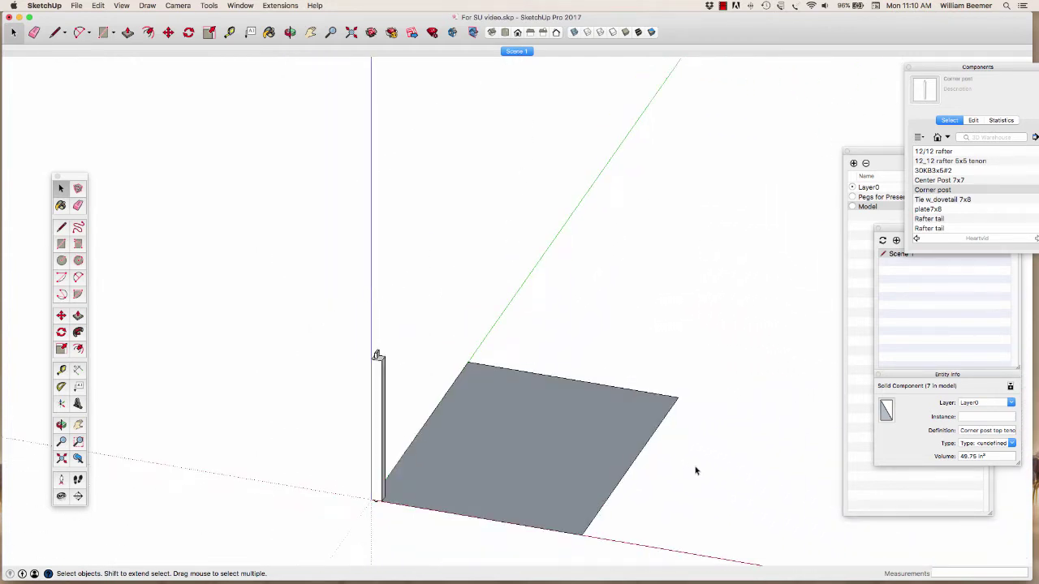
click(381, 477)
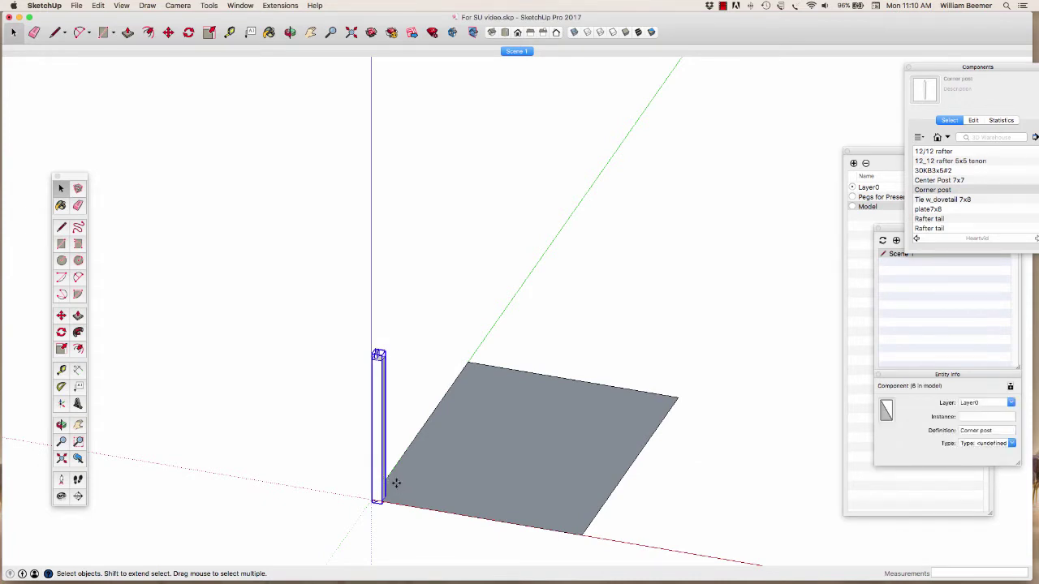
key(m)
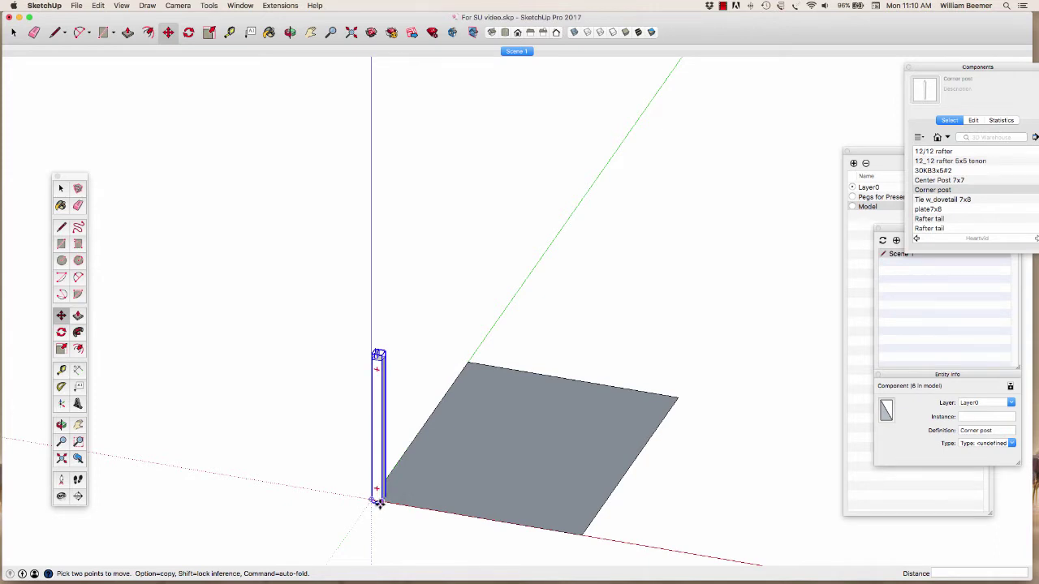
key(alt)
click(378, 502)
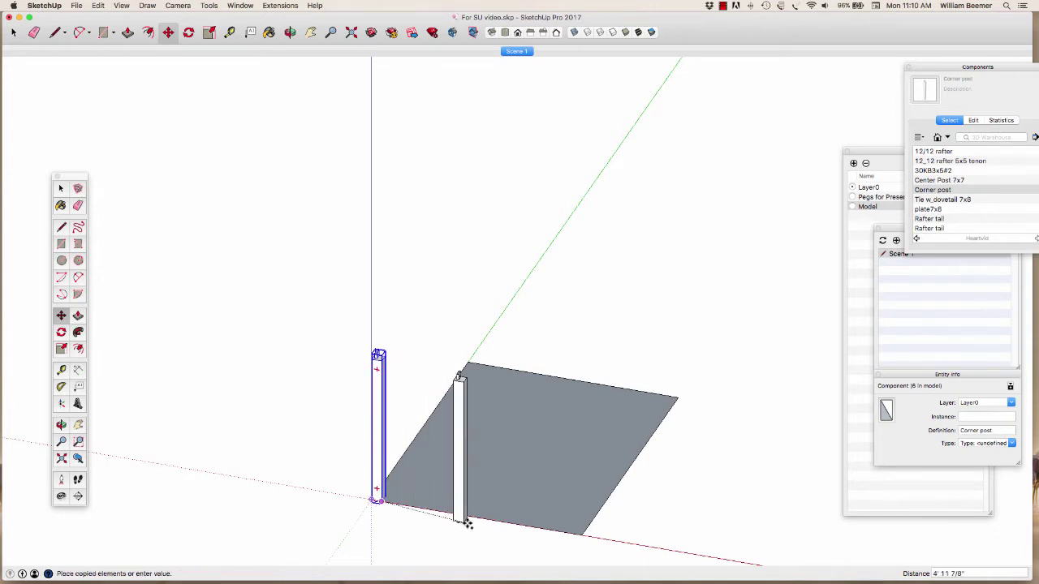
click(578, 534)
scroll(573, 401, up, 5)
scroll(572, 402, up, 3)
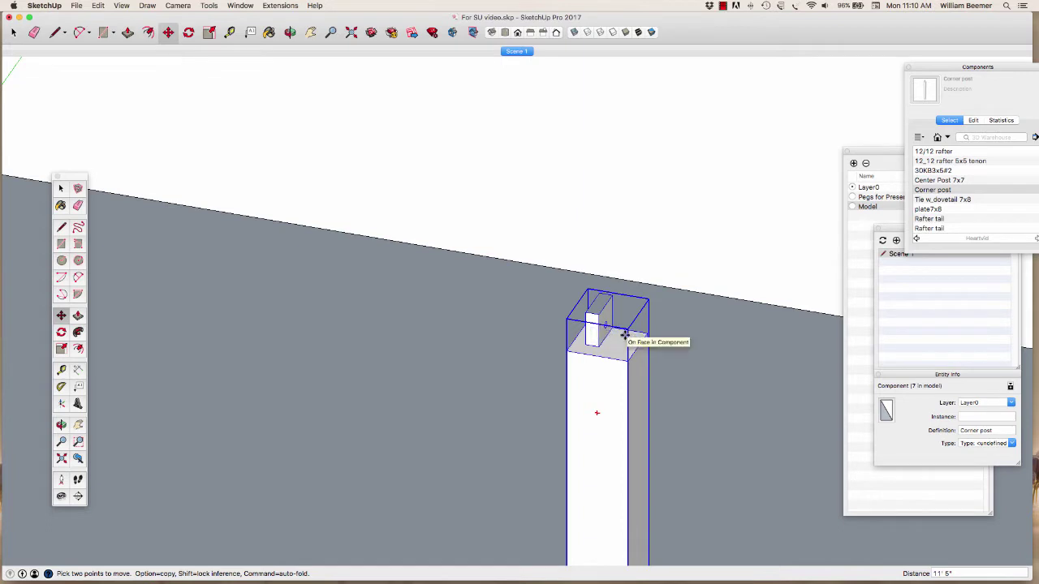
click(511, 52)
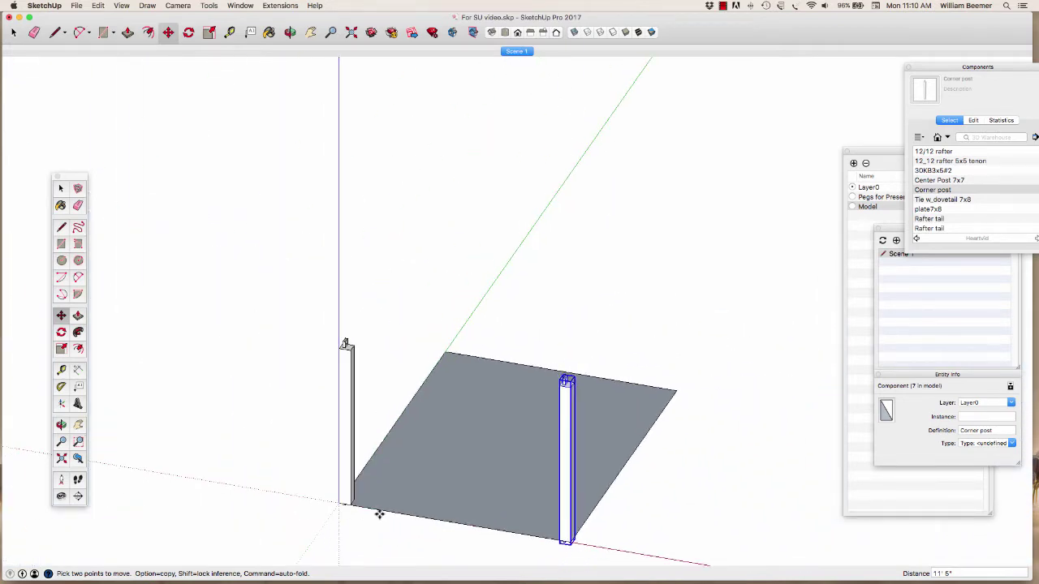
key(super+t)
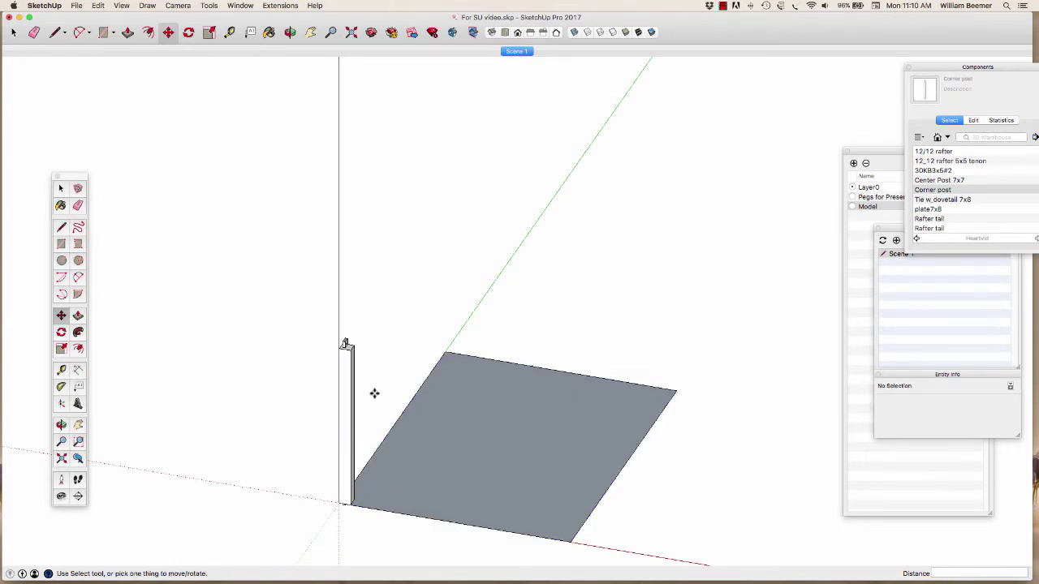
click(62, 191)
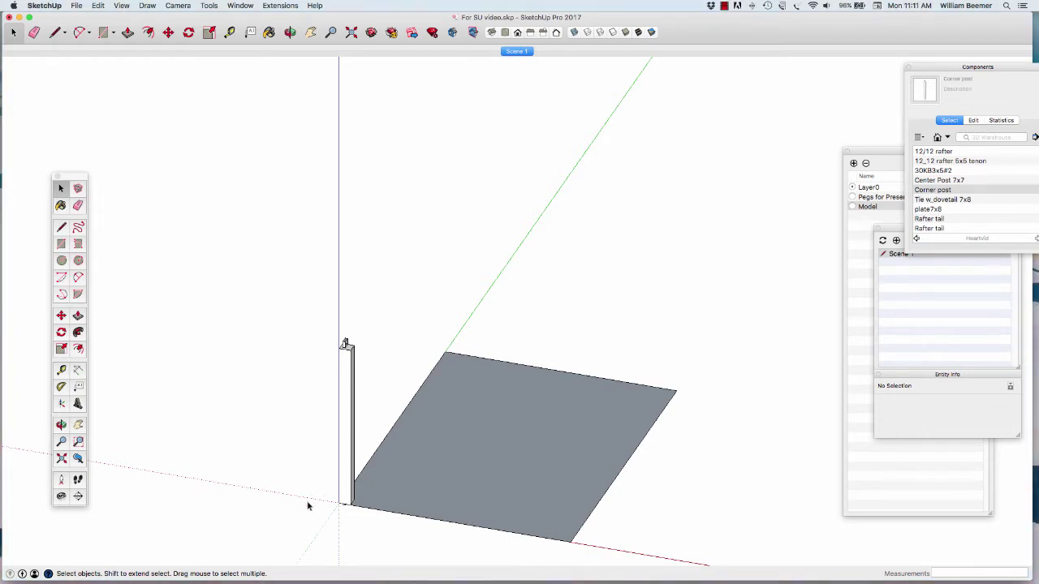
click(351, 463)
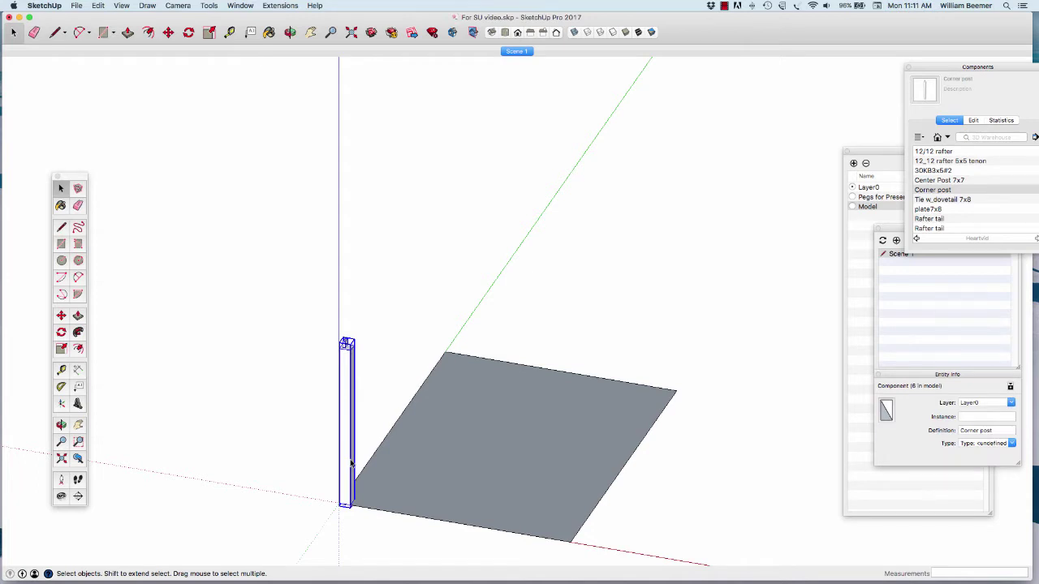
Mirror the corner post about the front-edge midpoint to the right corner, keeping the original.
right_click(350, 463)
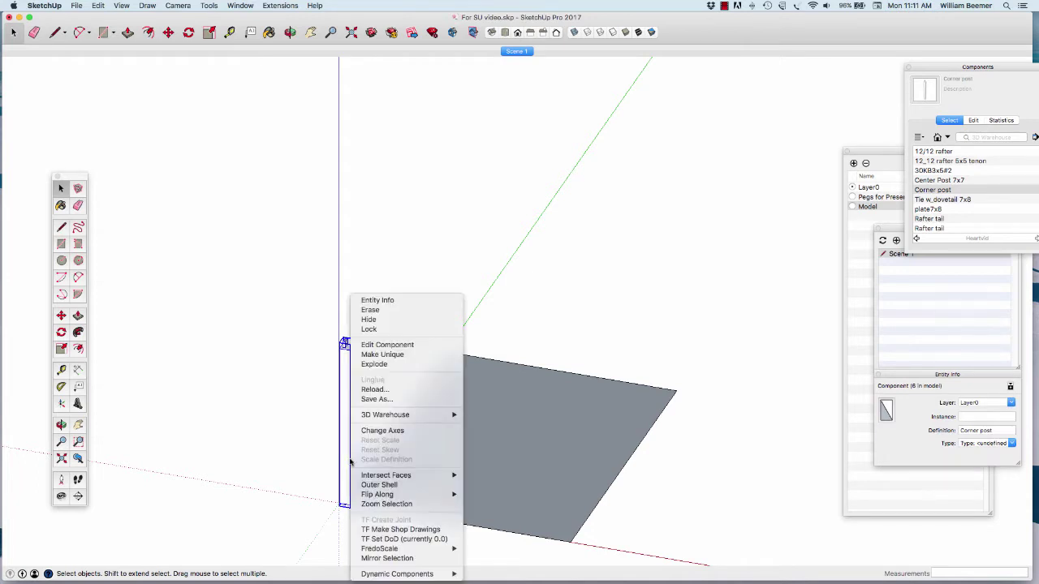
click(393, 559)
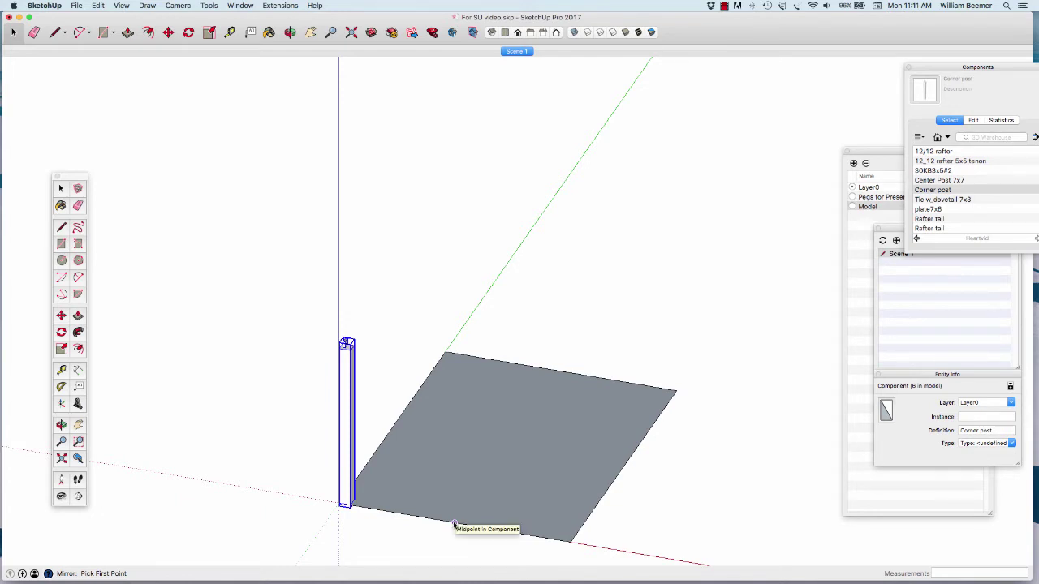
click(454, 524)
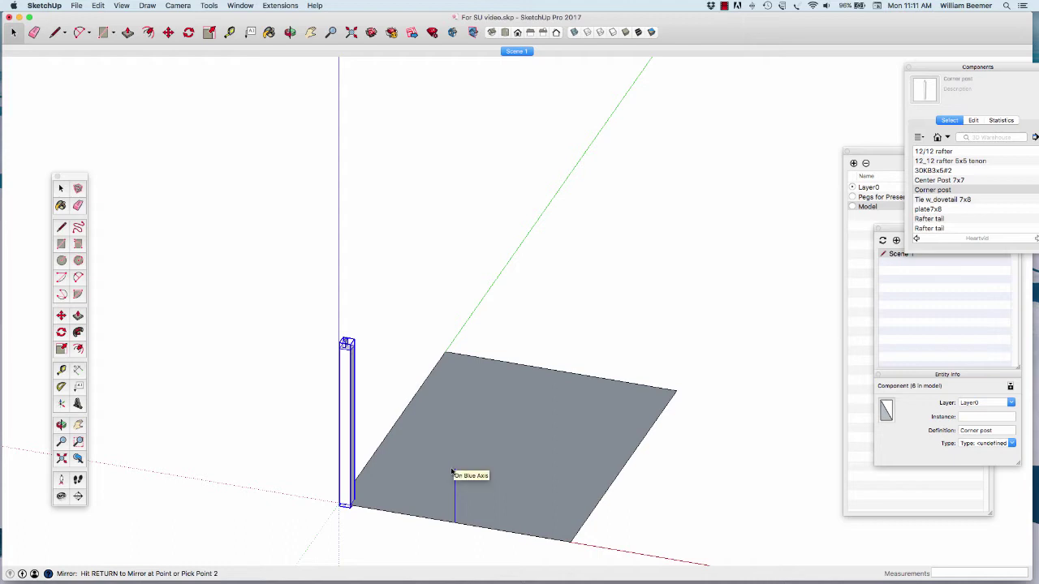
click(452, 473)
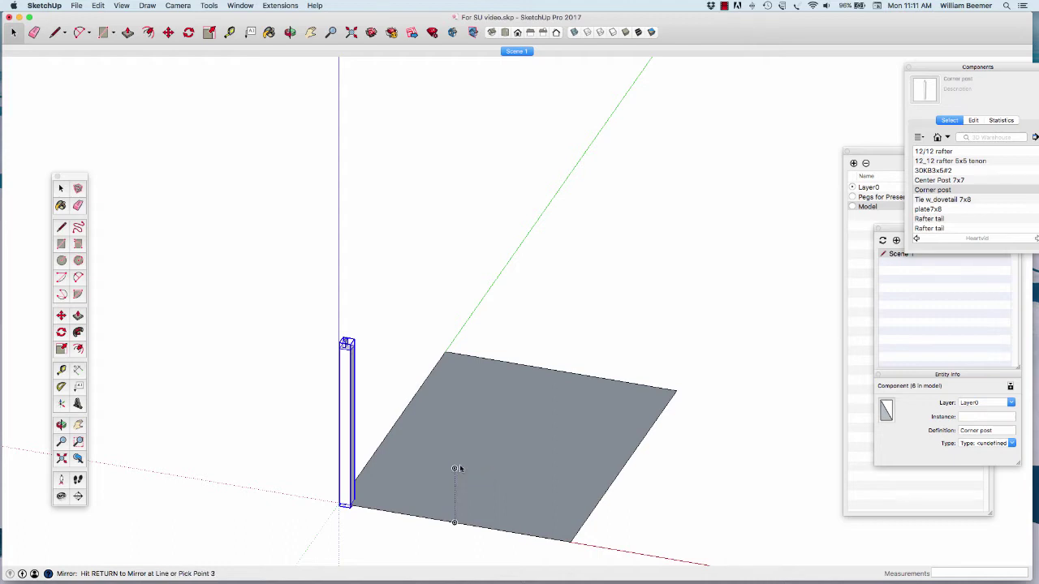
click(485, 431)
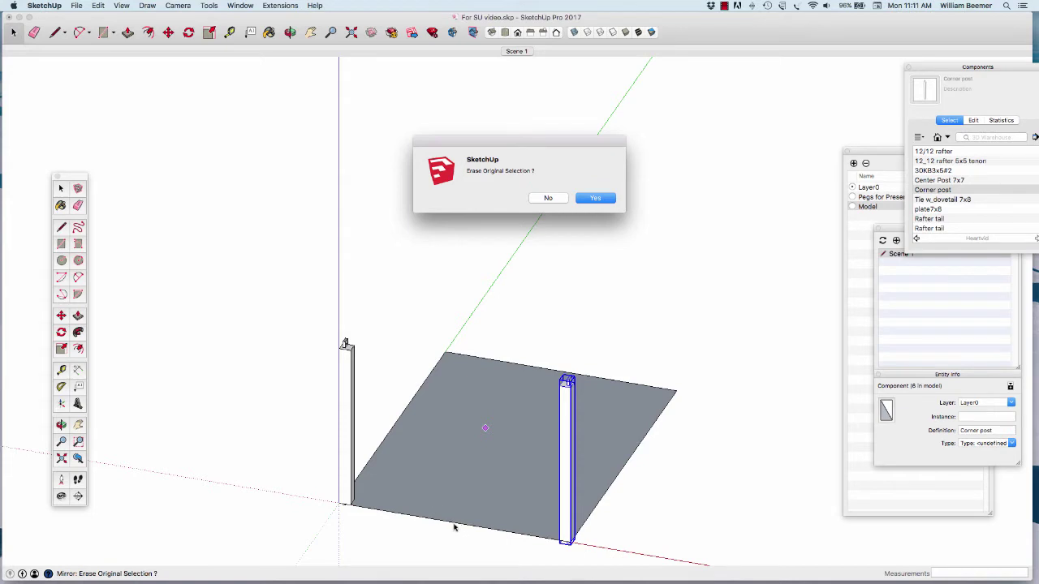
click(549, 199)
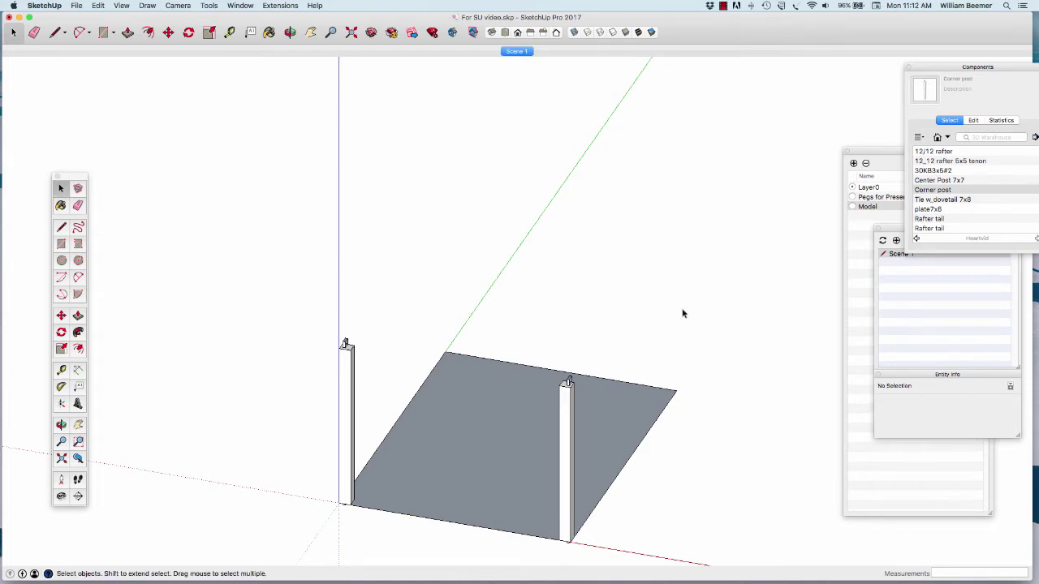
Place the Tie w_dovetail 7x8 beam across the post tops, then pick the 30KB3x5#2 brace.
click(933, 200)
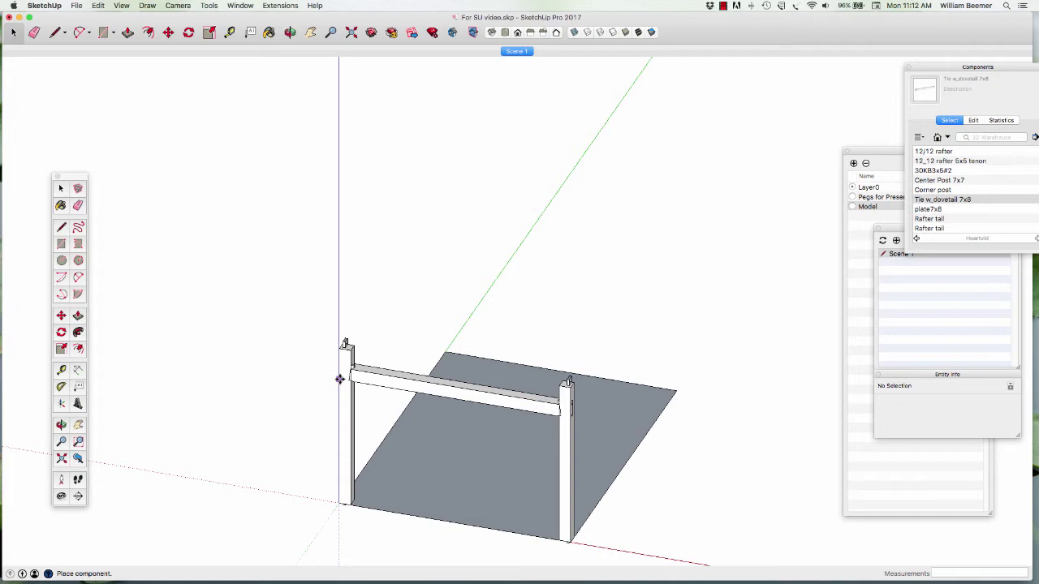
click(339, 379)
key(m)
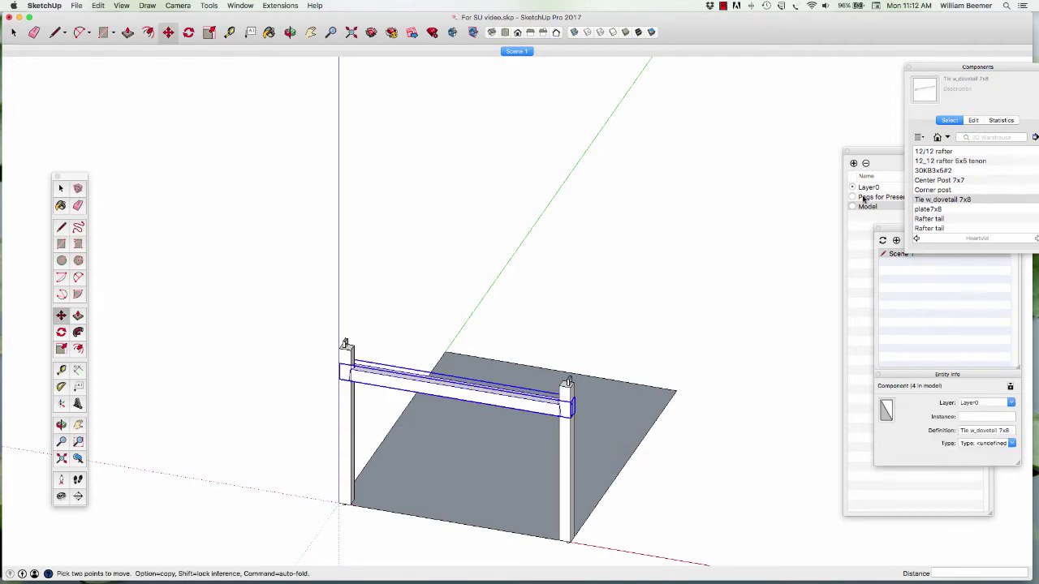
click(945, 171)
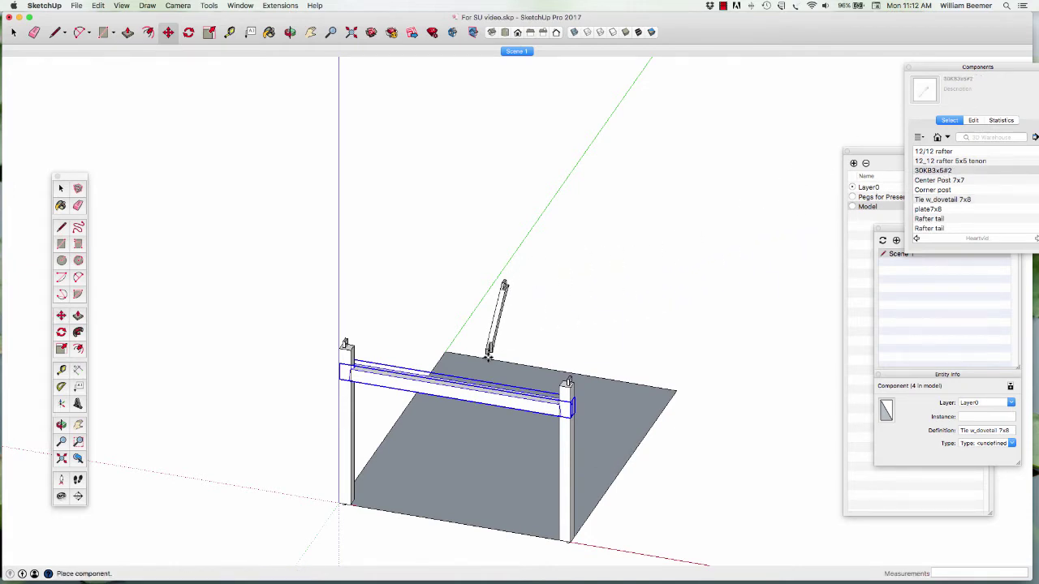
Place the 30KB3x5#2 brace and rotate it 90° about its top corner into the frame's plane.
click(392, 487)
scroll(393, 491, up, 5)
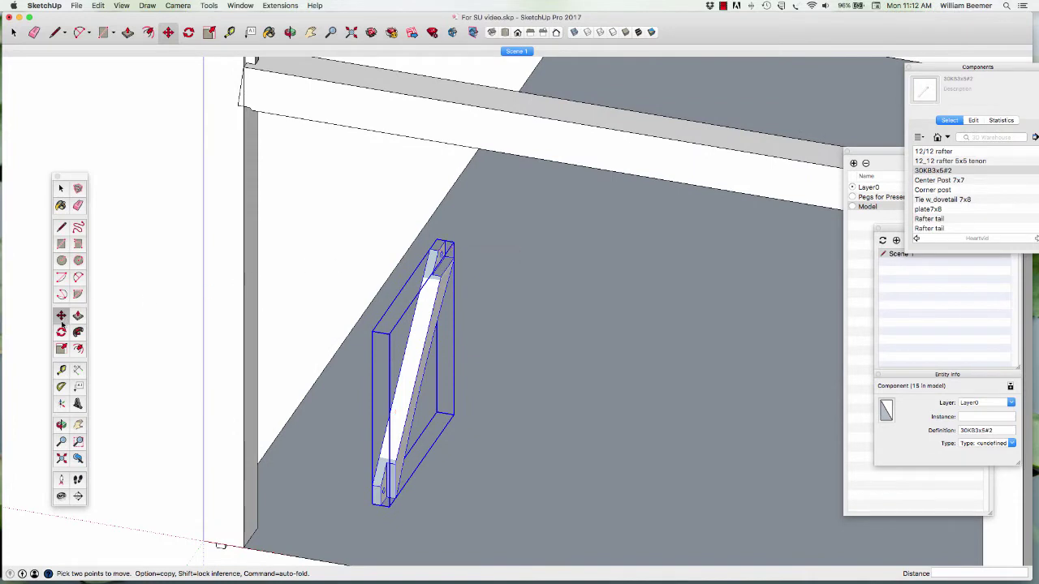
click(188, 31)
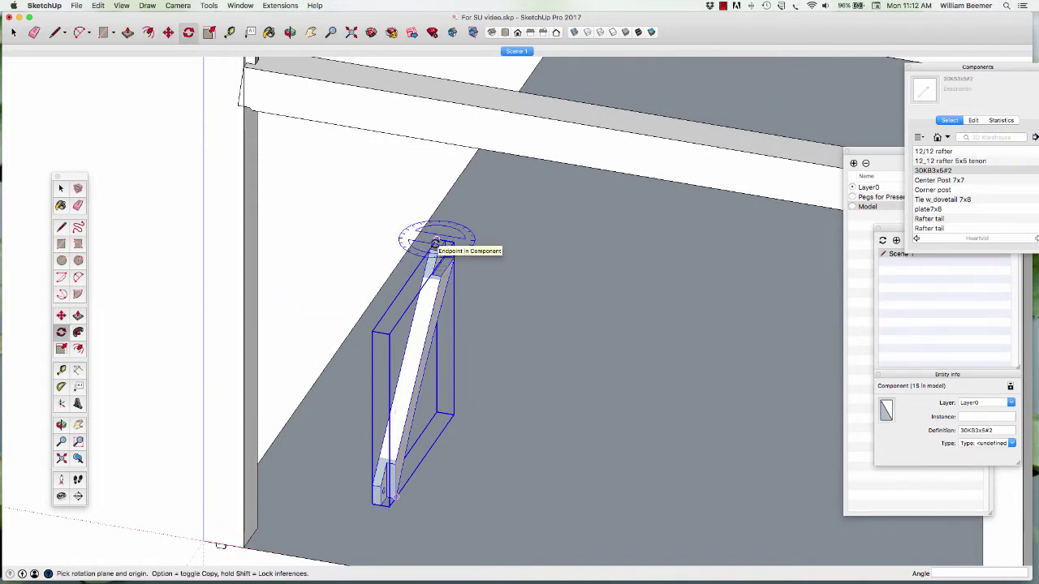
click(437, 241)
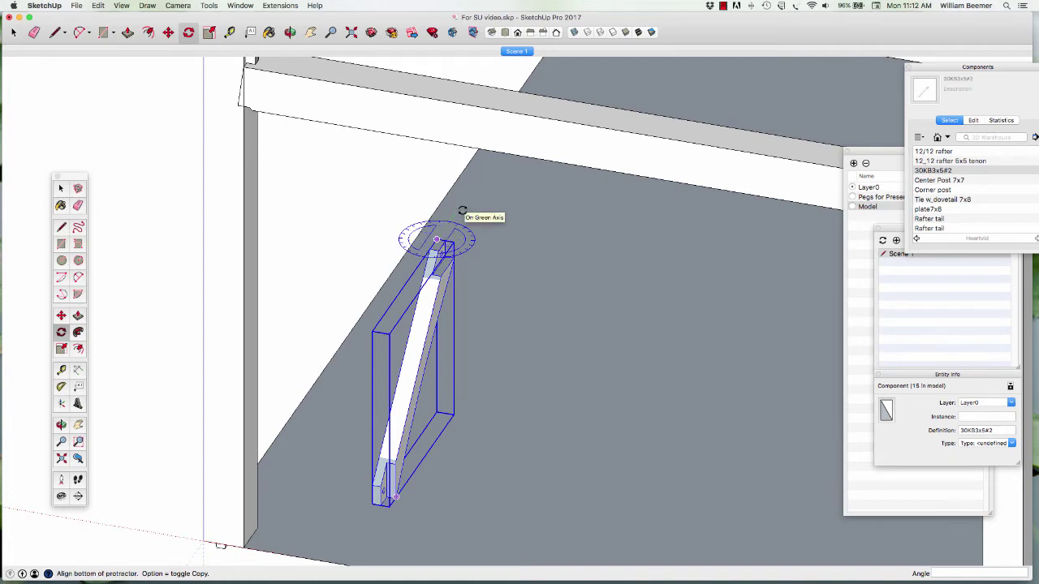
click(462, 211)
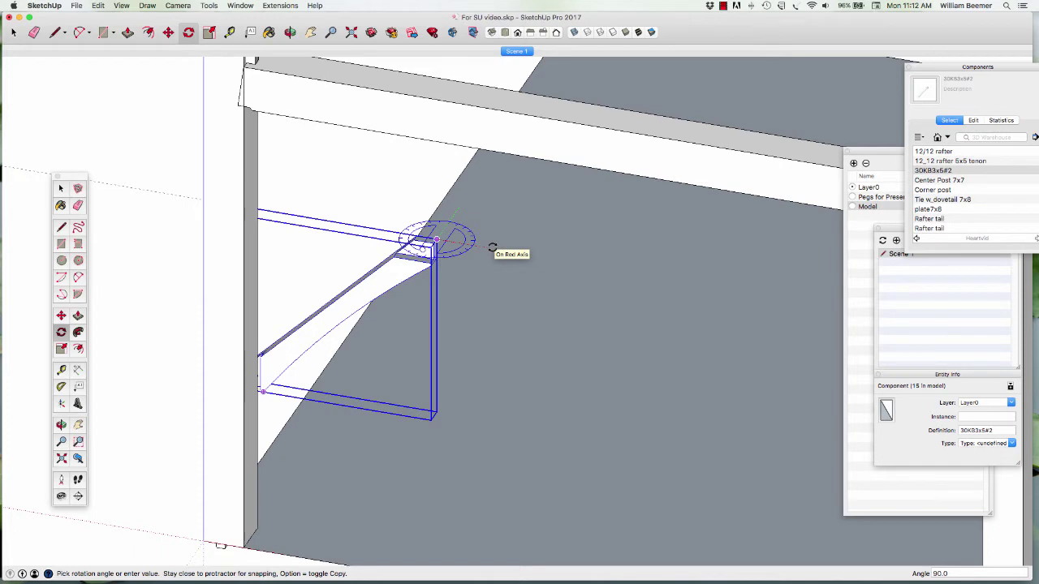
click(492, 248)
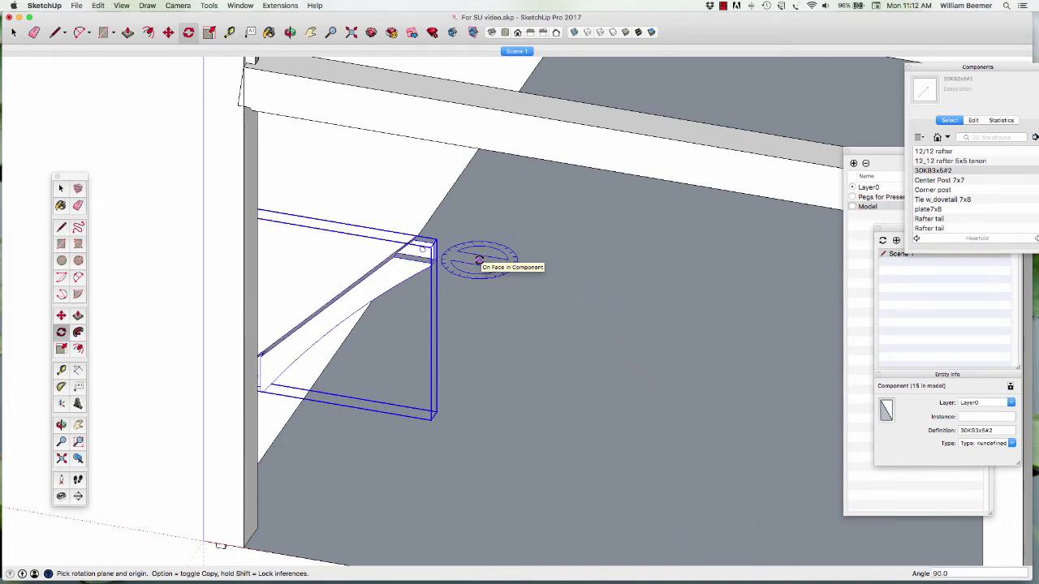
key(space)
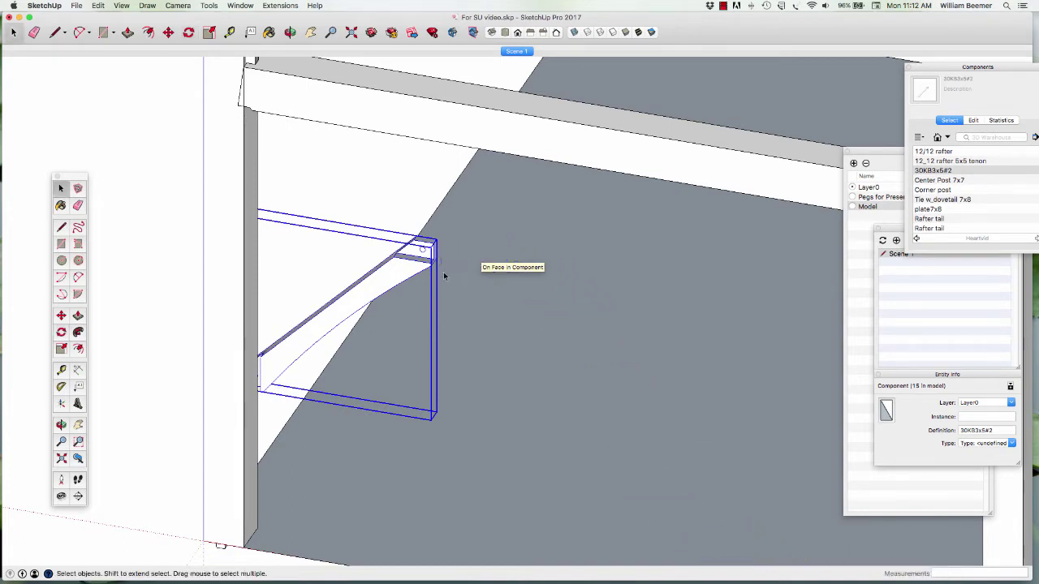
Move the brace by its top corner so it fits against the tie beam beside the left post.
key(m)
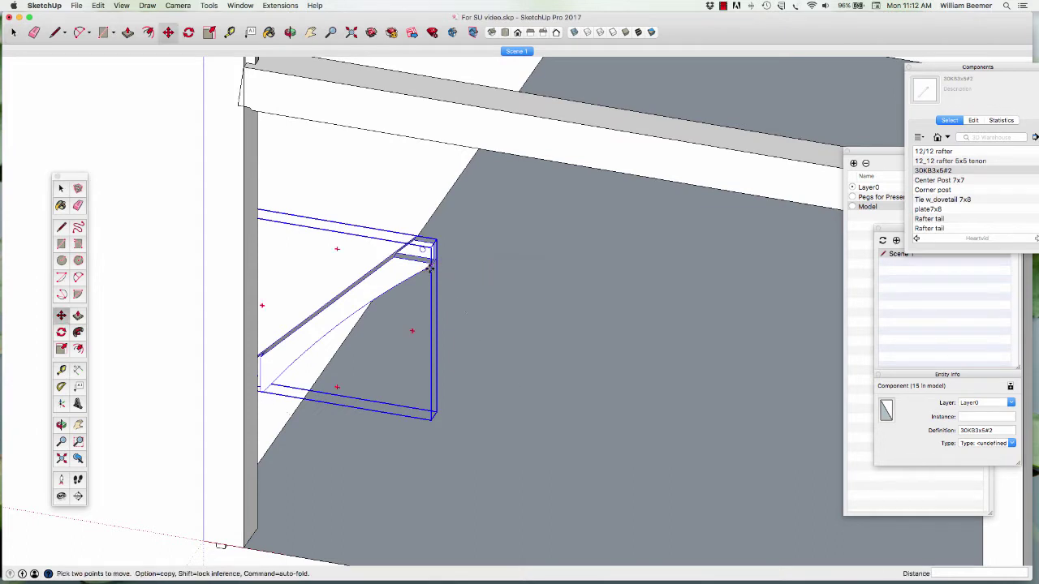
click(432, 264)
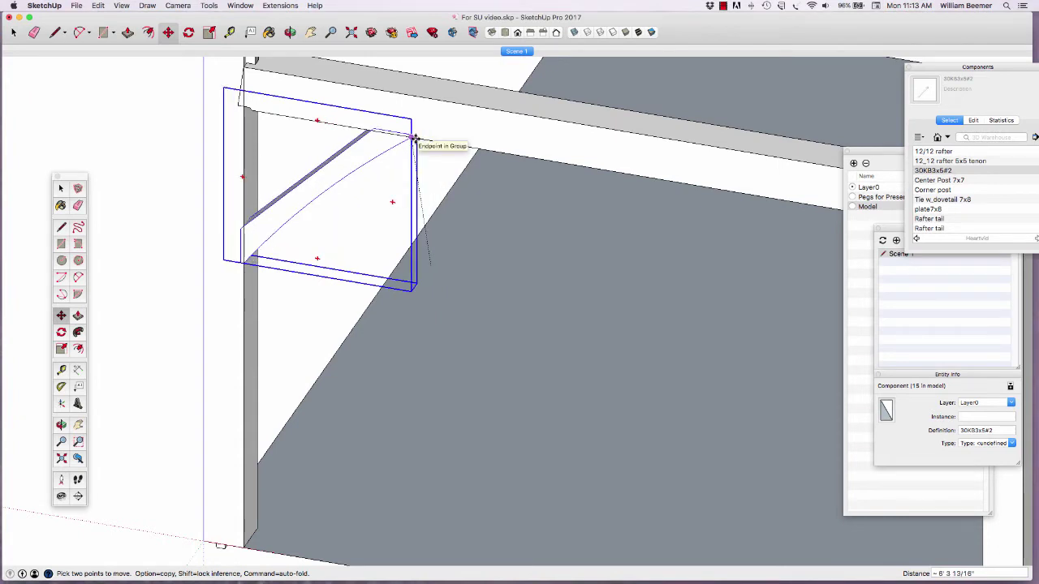
click(413, 139)
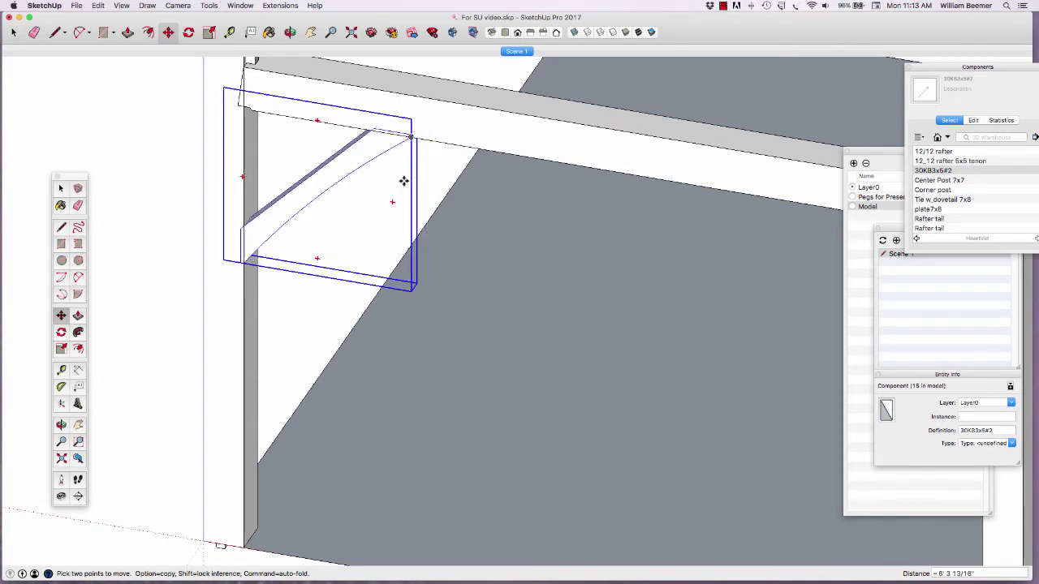
scroll(378, 151, down, 1)
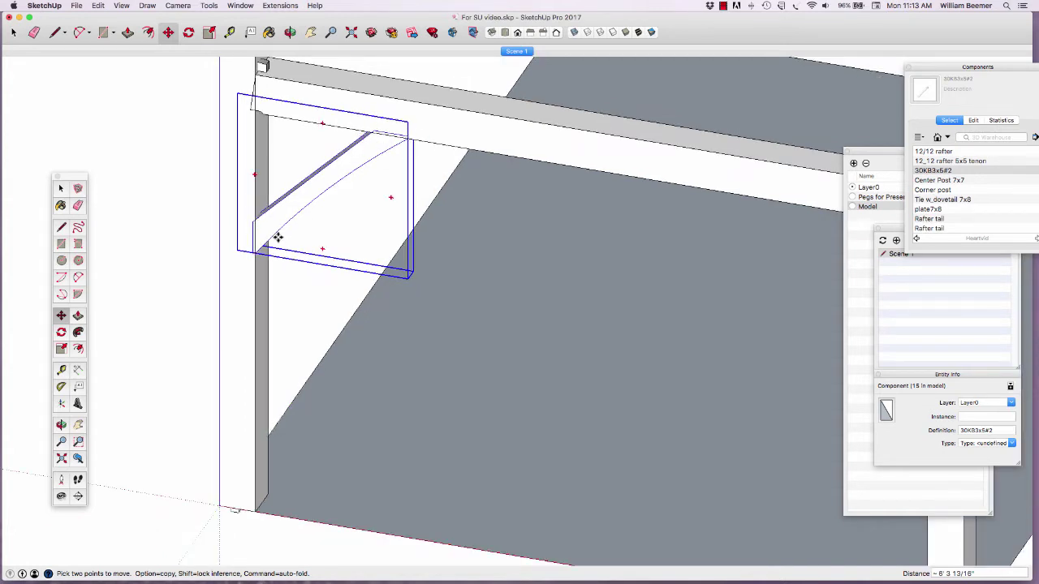
key(q)
scroll(410, 137, up, 4)
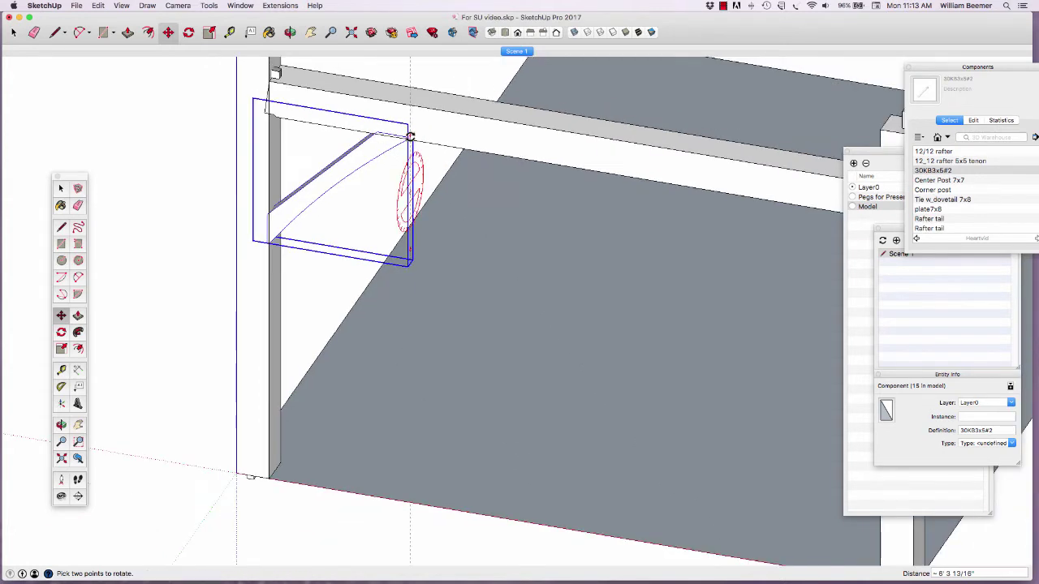
scroll(410, 136, down, 5)
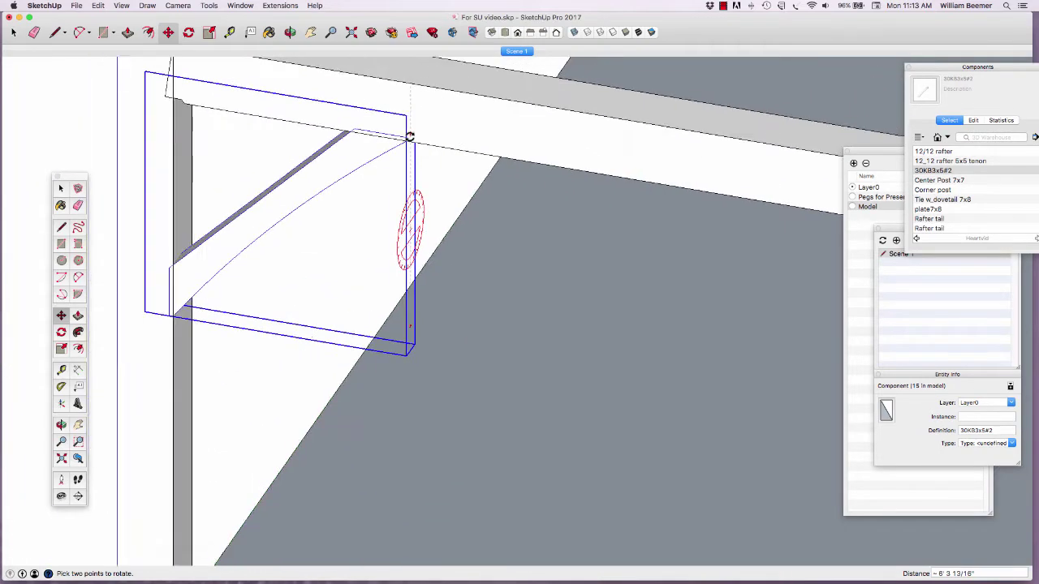
scroll(409, 137, down, 1)
key(m)
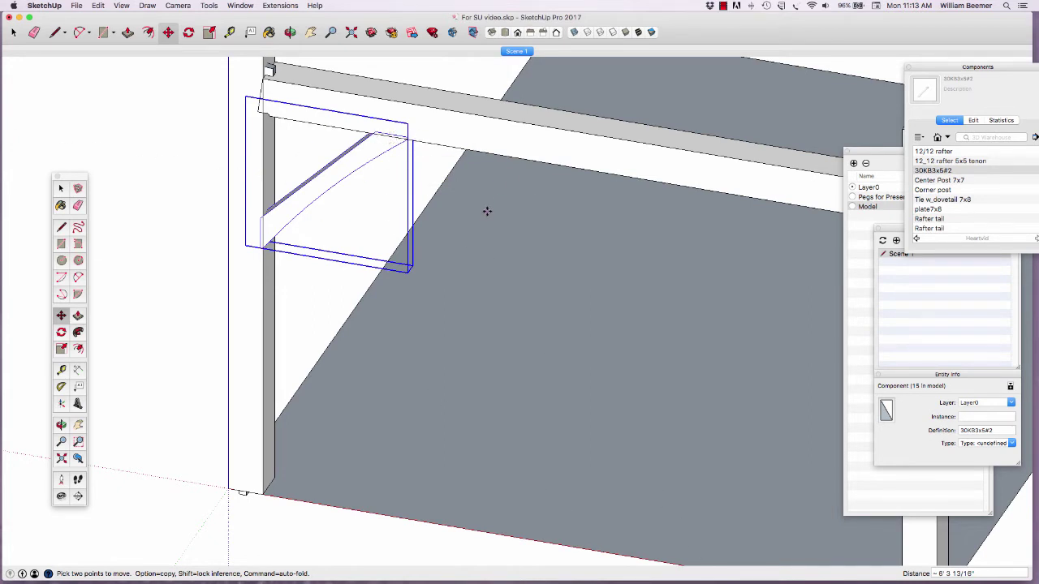
scroll(490, 210, down, 2)
scroll(554, 220, down, 1)
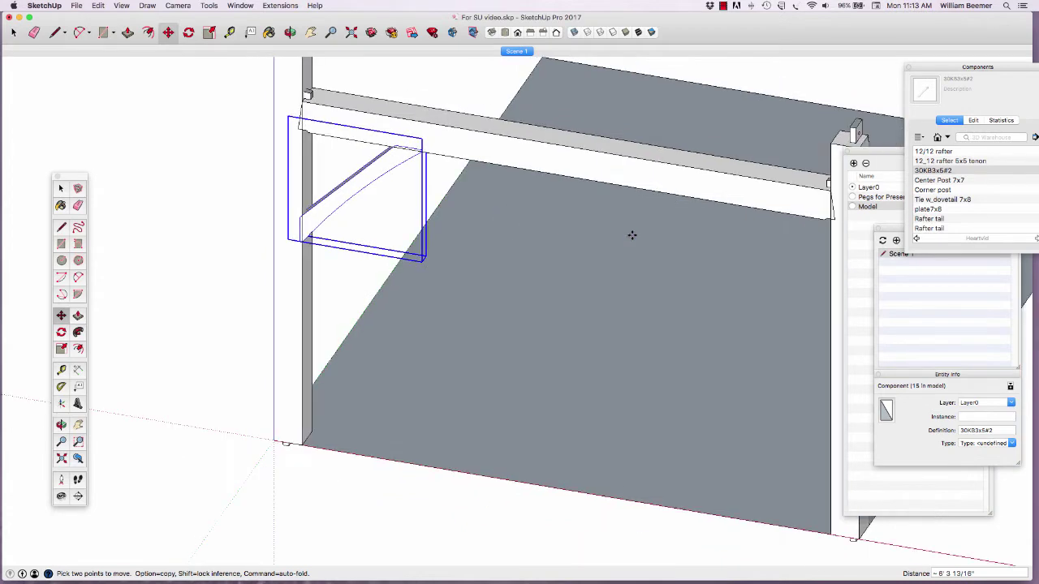
scroll(631, 235, down, 2)
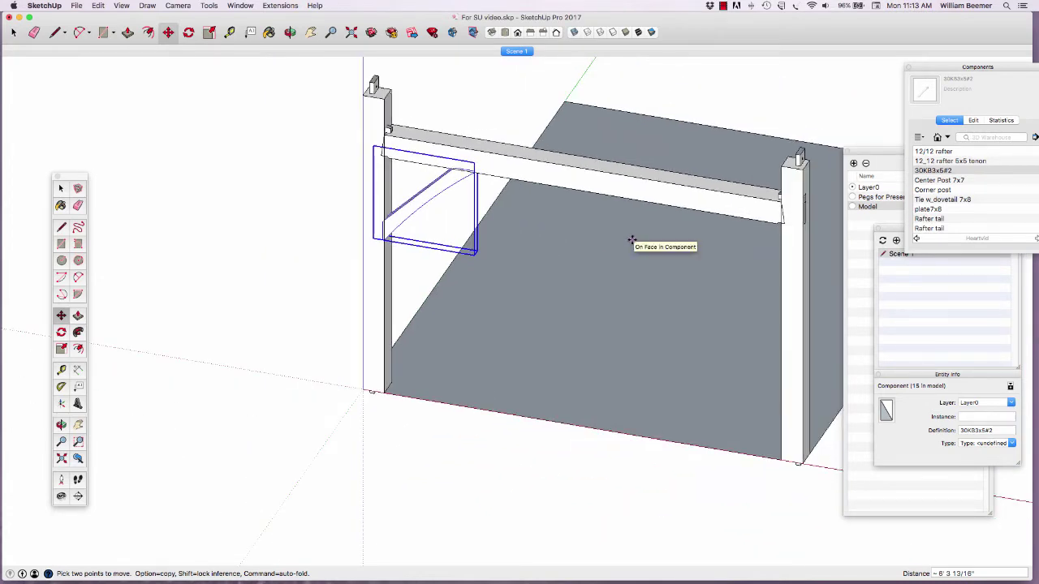
key(space)
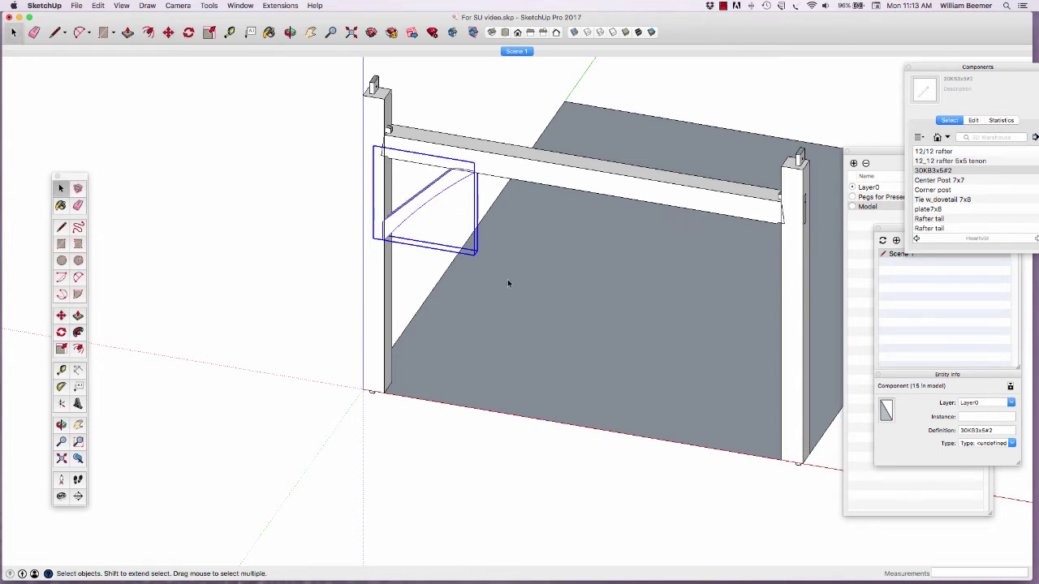
Mirror the brace about the front-edge midpoint onto the right post, keep the original, and return to Scene 1.
scroll(424, 211, down, 2)
right_click(423, 209)
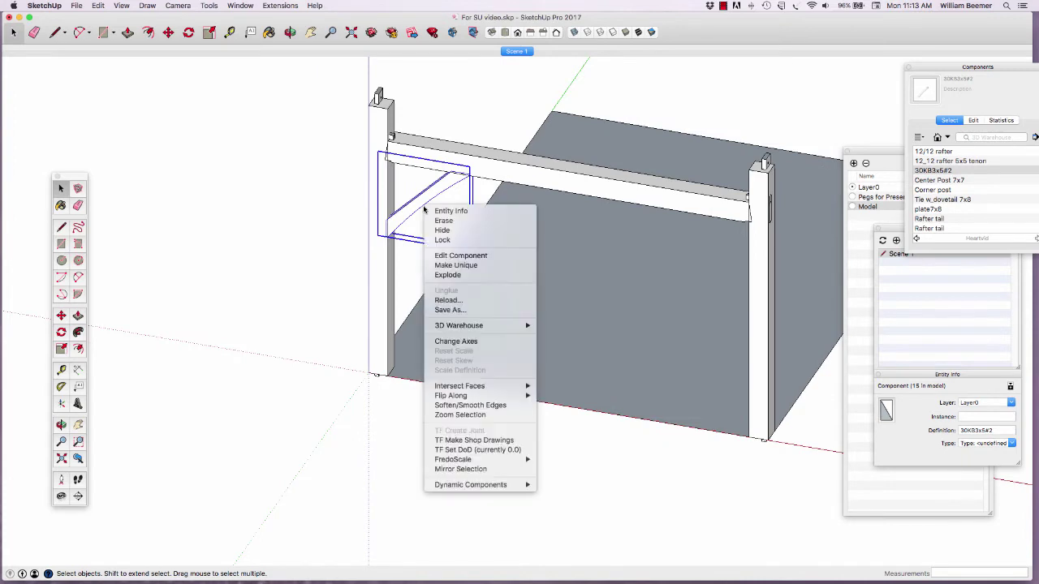
click(459, 469)
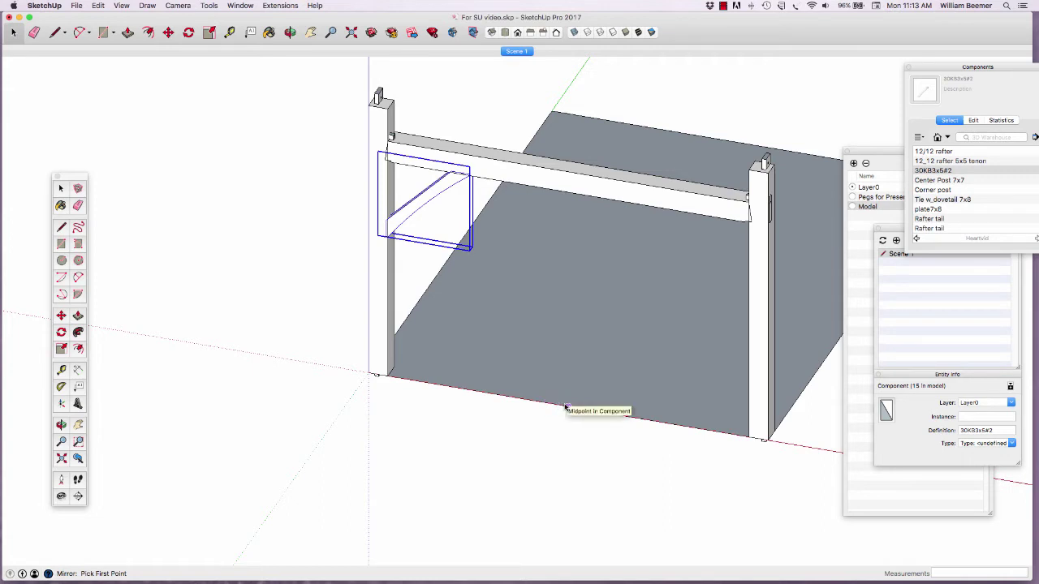
click(568, 406)
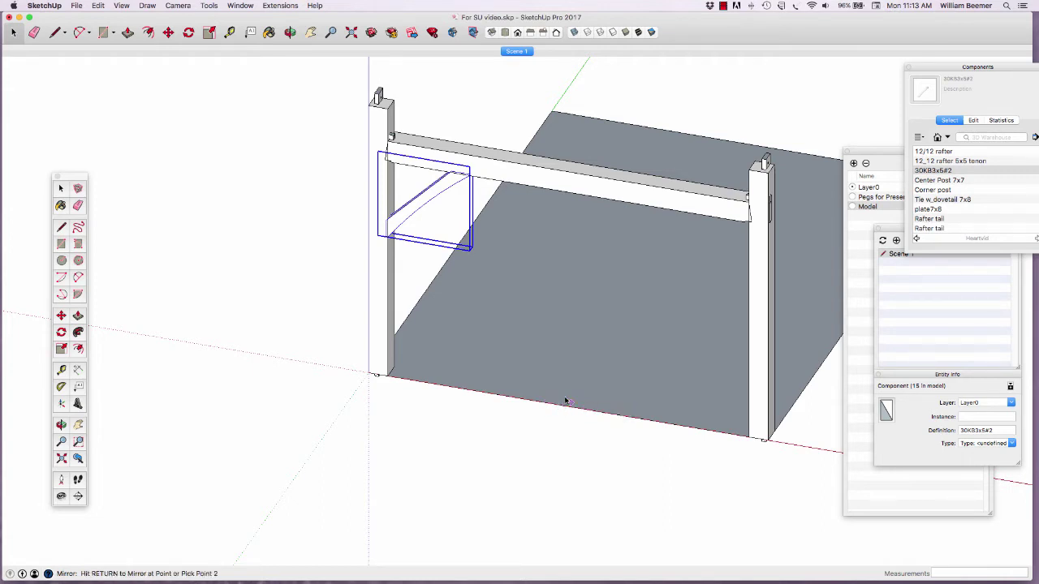
click(568, 325)
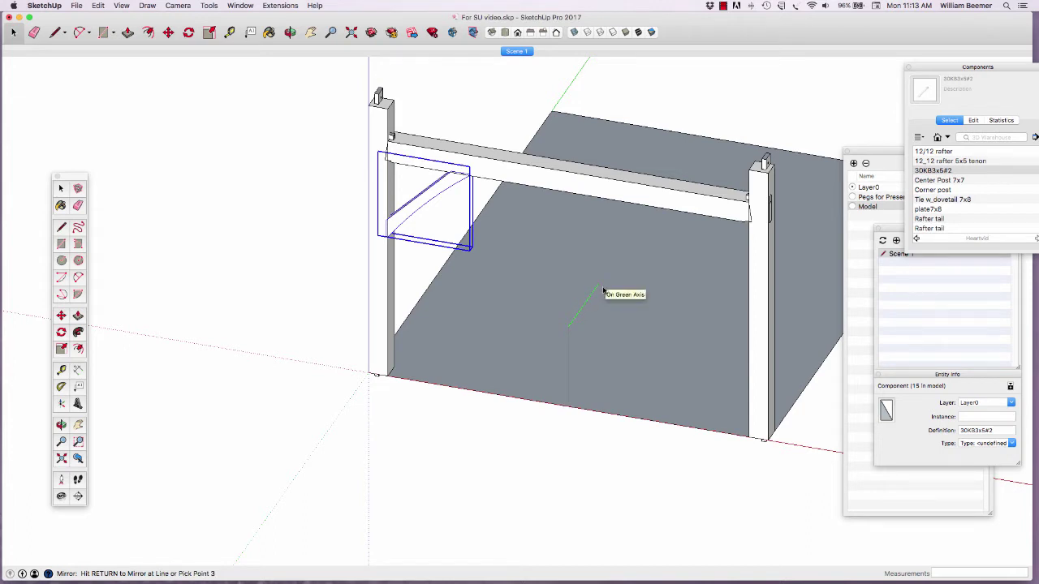
key(Return)
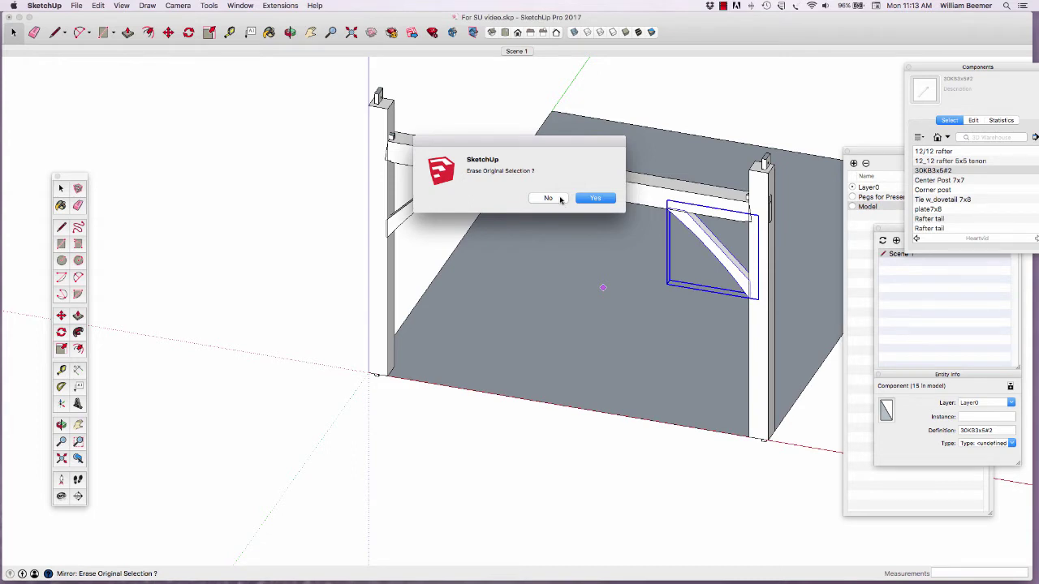
click(559, 199)
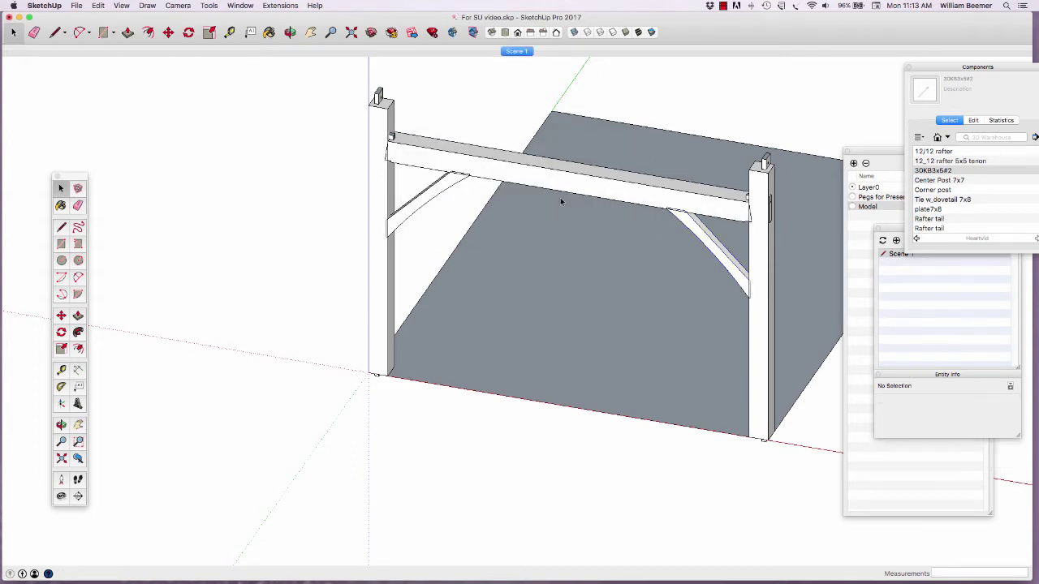
click(524, 51)
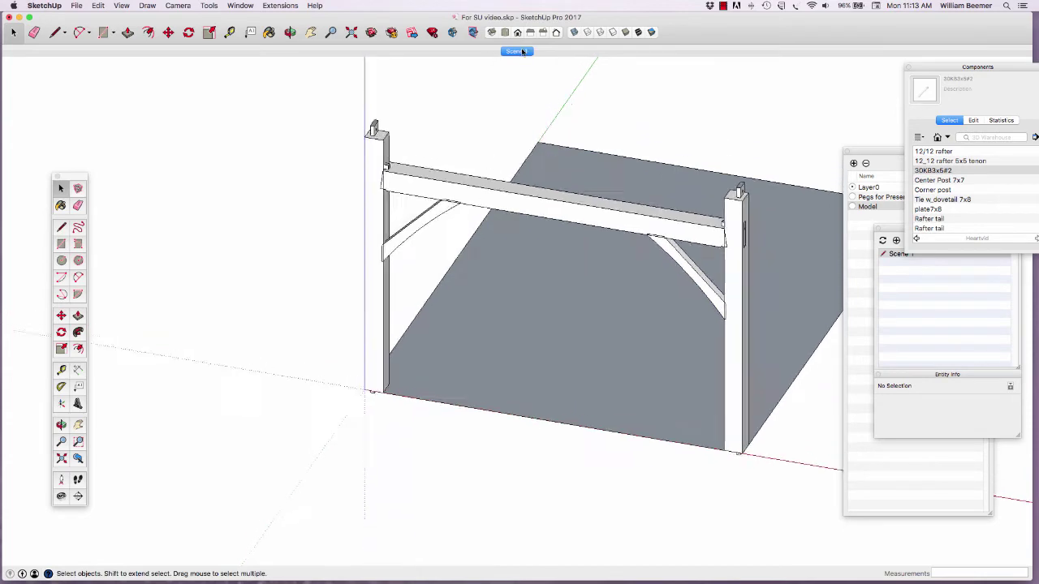
Select the front bent's left post, left brace, tie beam, right brace and right post together.
scroll(594, 135, down, 2)
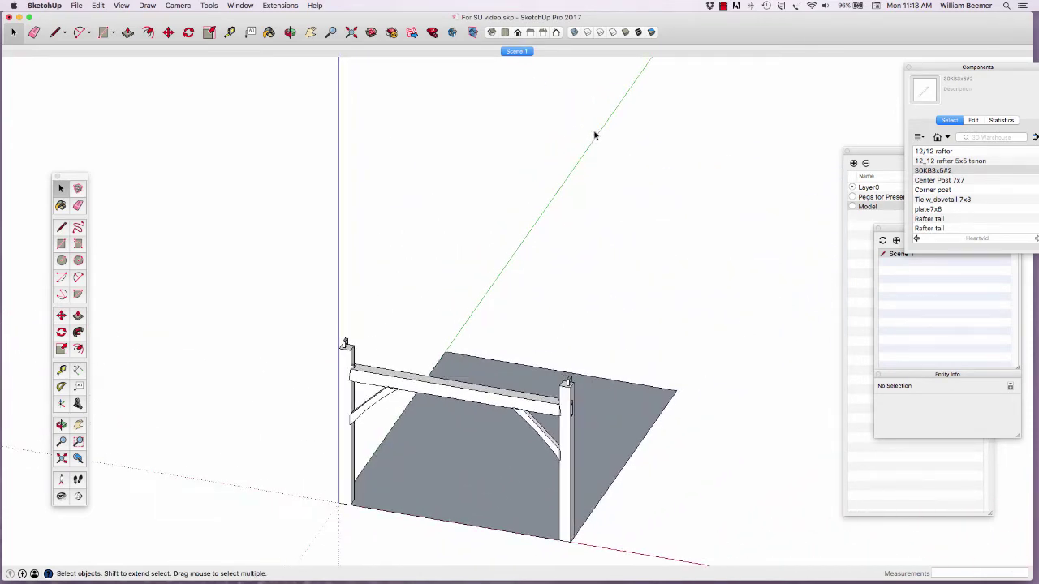
scroll(640, 432, down, 1)
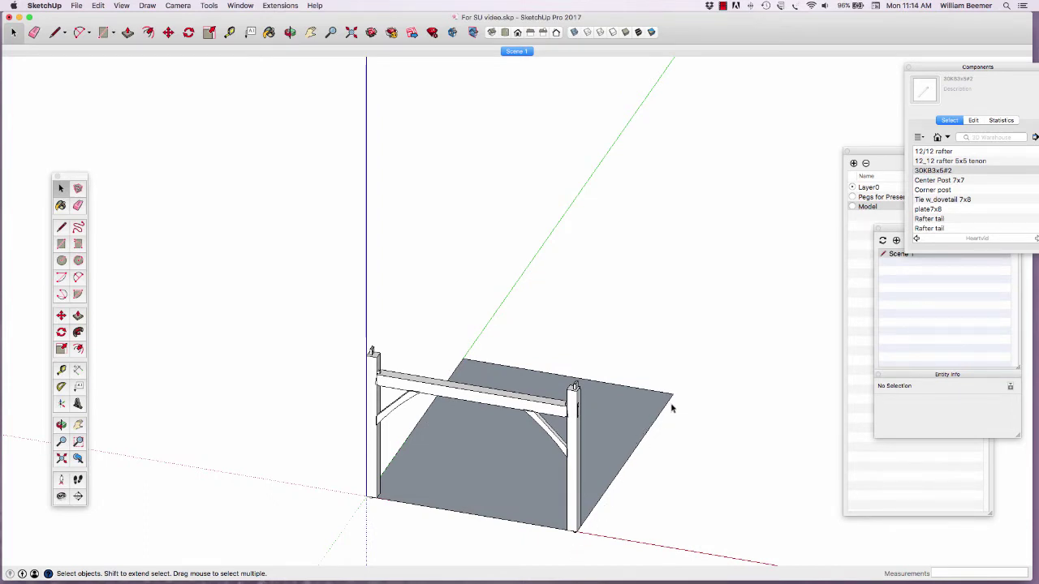
scroll(671, 408, down, 1)
scroll(667, 416, down, 2)
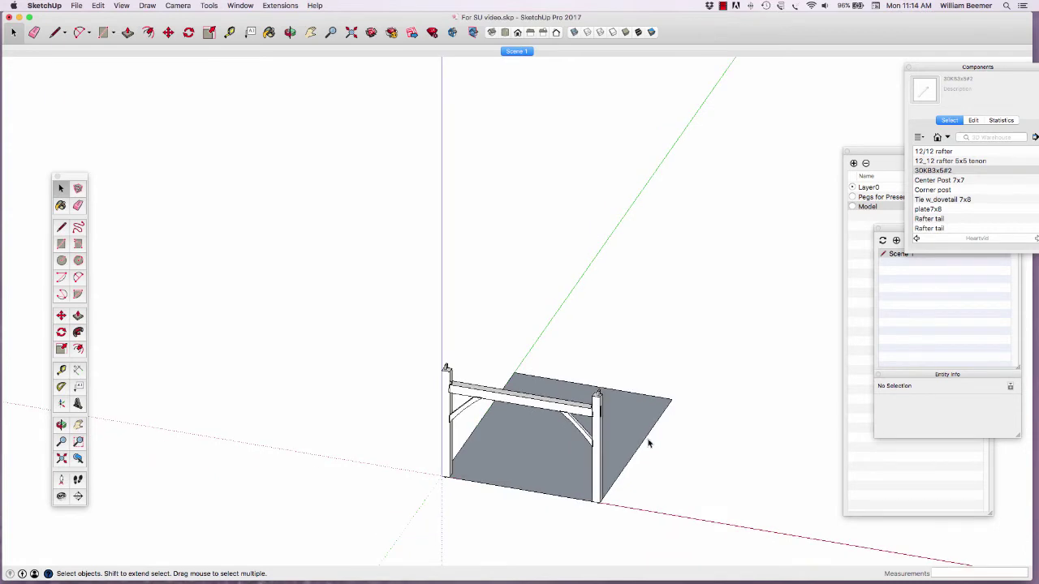
scroll(631, 456, down, 1)
scroll(607, 468, up, 3)
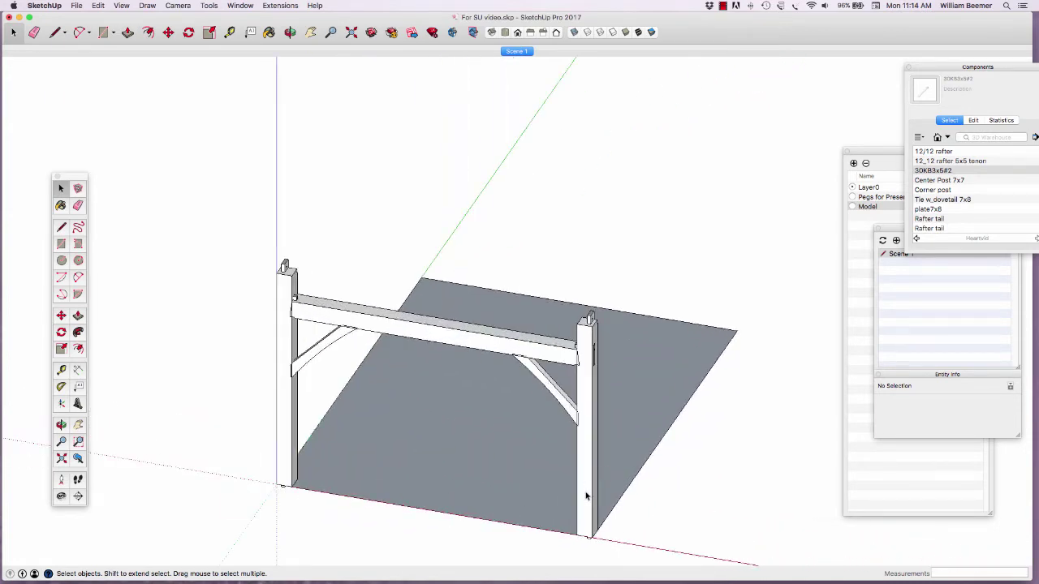
click(279, 344)
shift+click(323, 349)
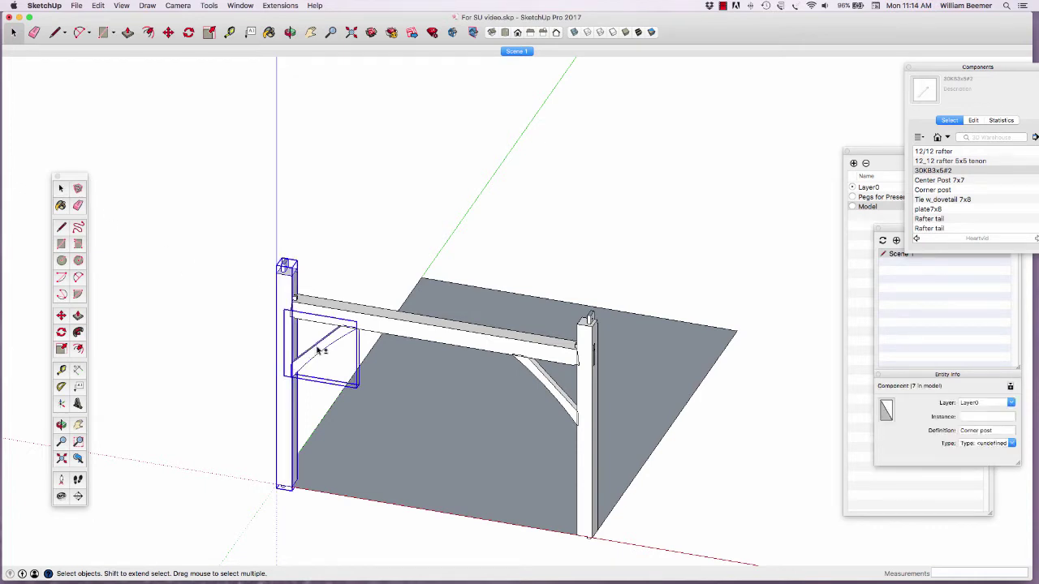
shift+click(387, 329)
shift+click(551, 388)
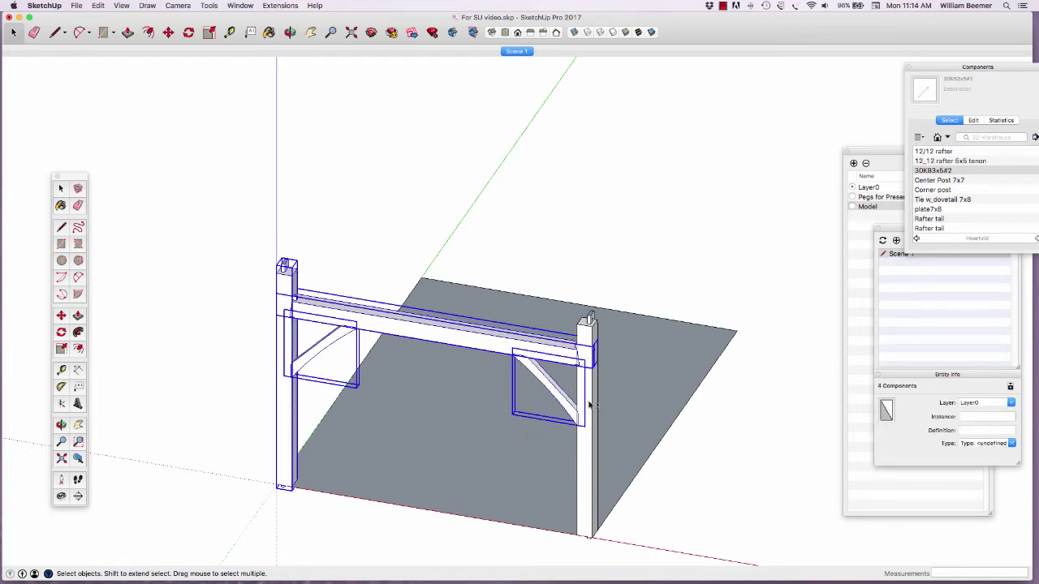
shift+click(593, 408)
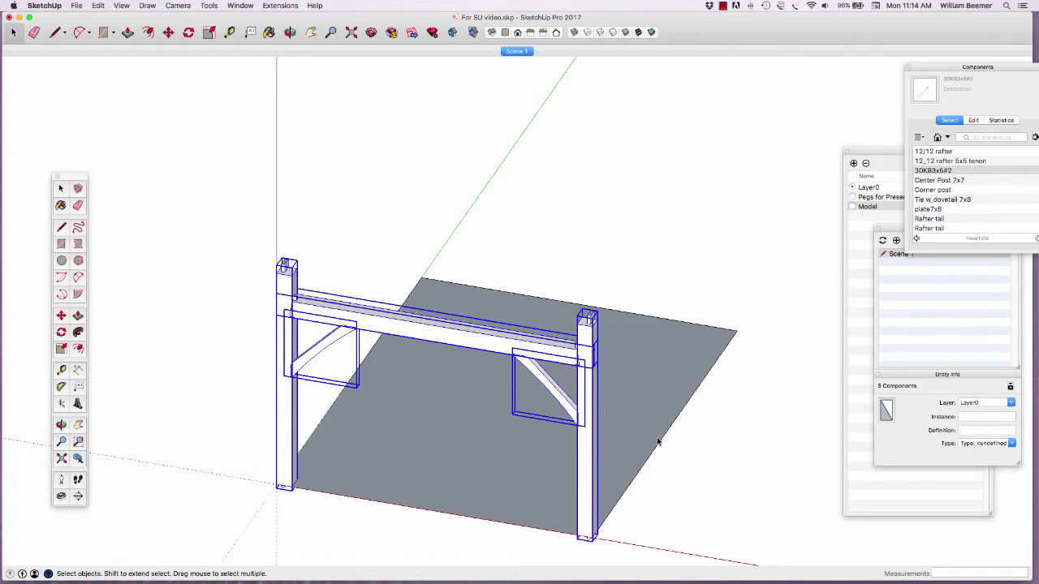
scroll(652, 444, down, 1)
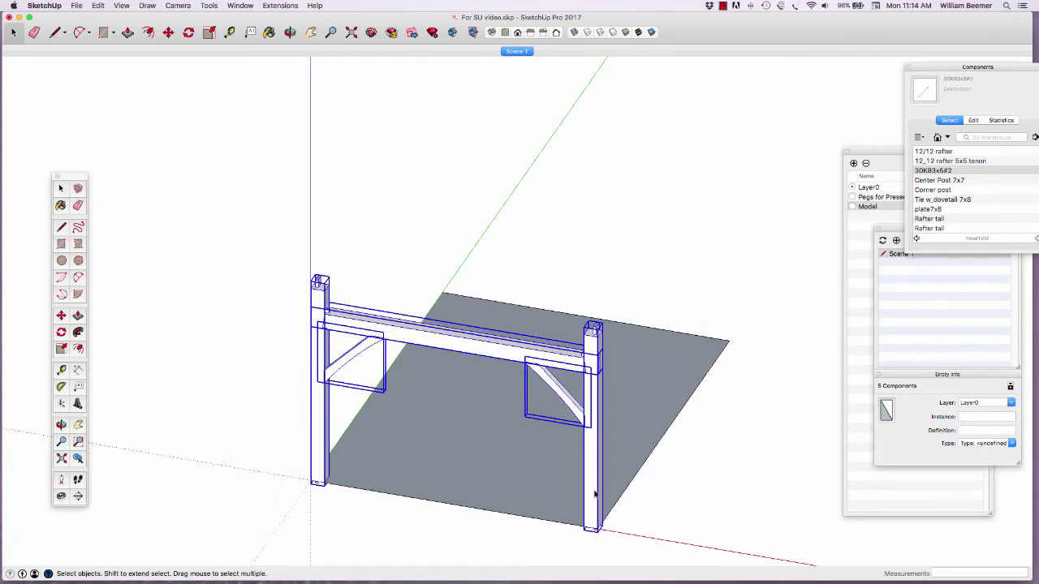
Mirror the selected front bent to the far end of the floor, keeping the original.
right_click(596, 494)
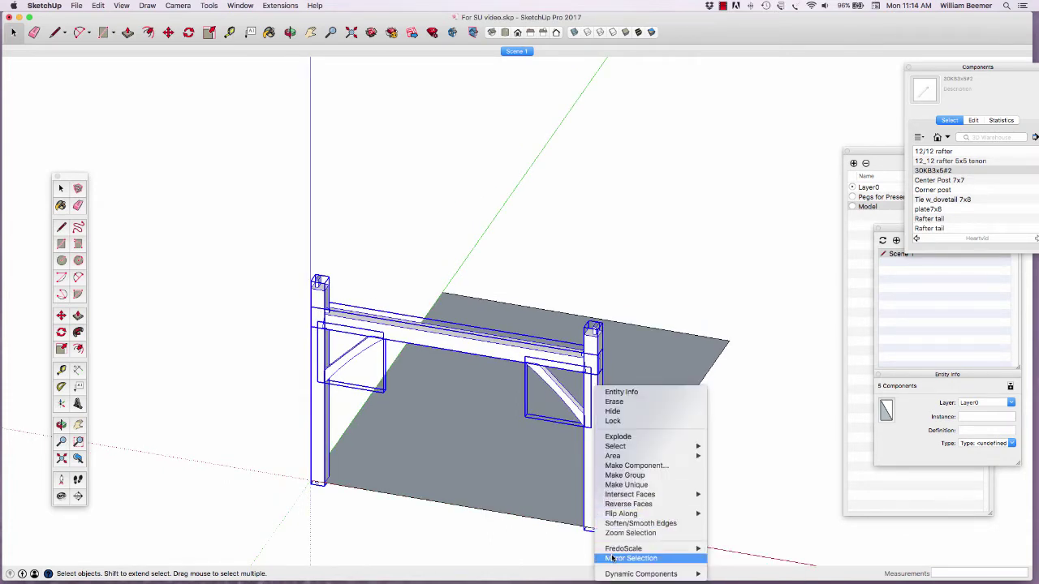
click(613, 558)
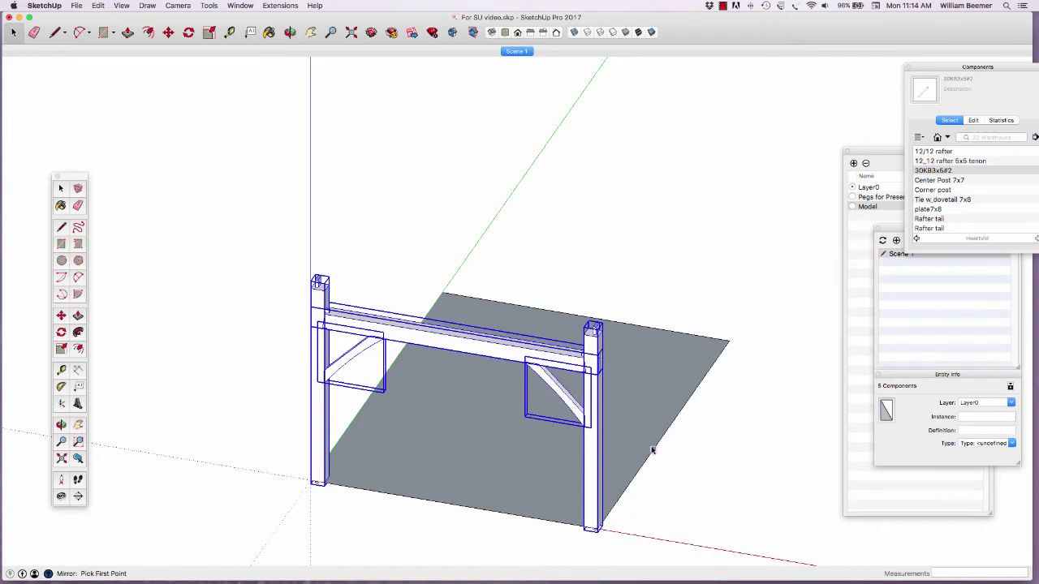
click(663, 433)
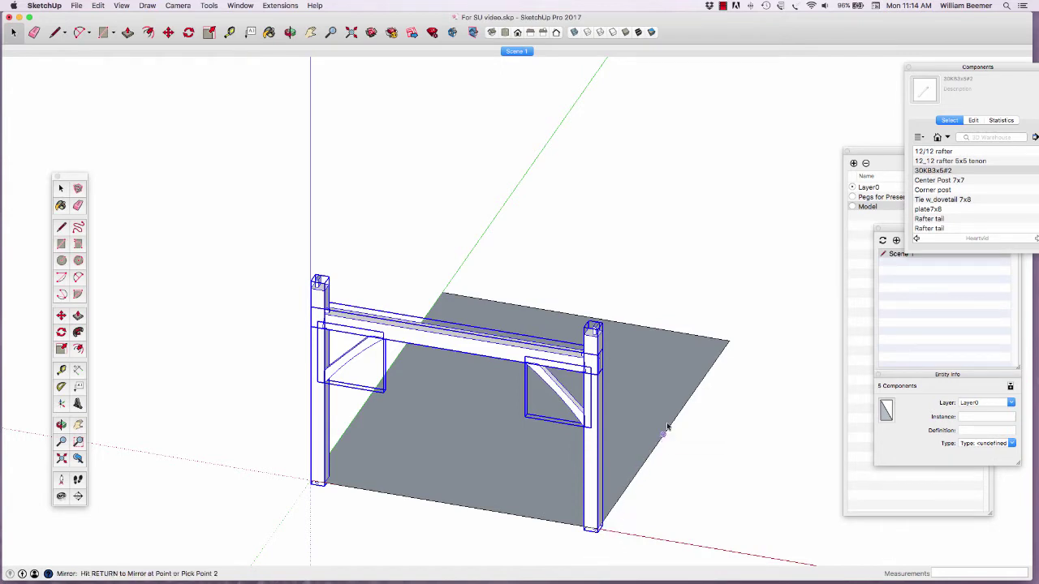
click(664, 379)
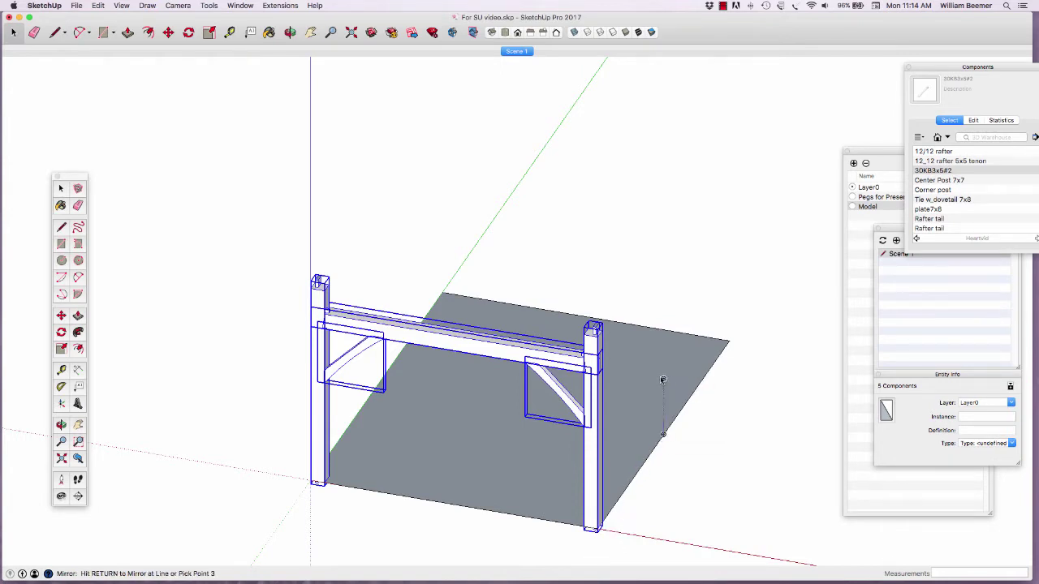
click(616, 374)
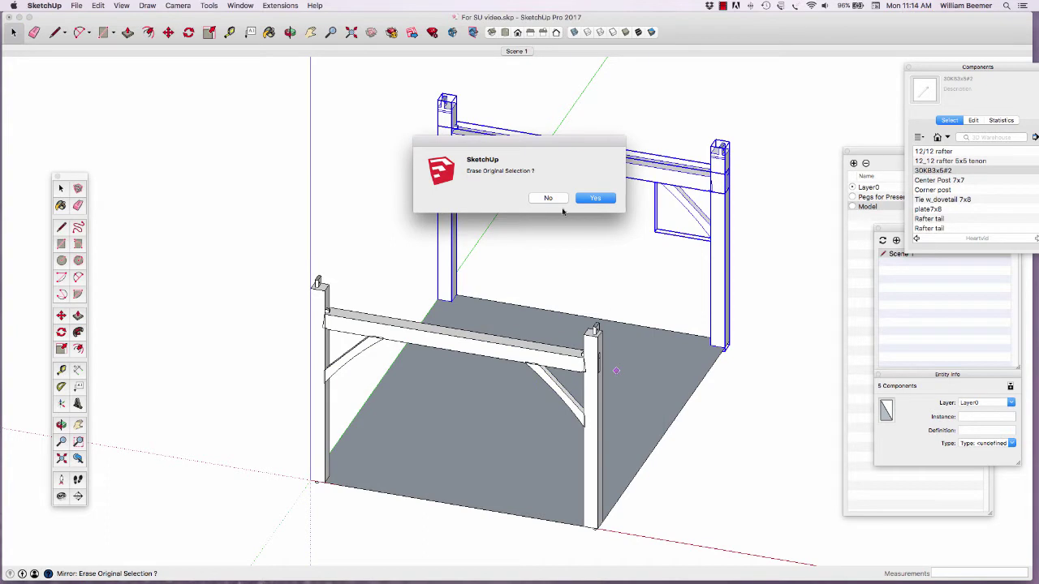
click(557, 198)
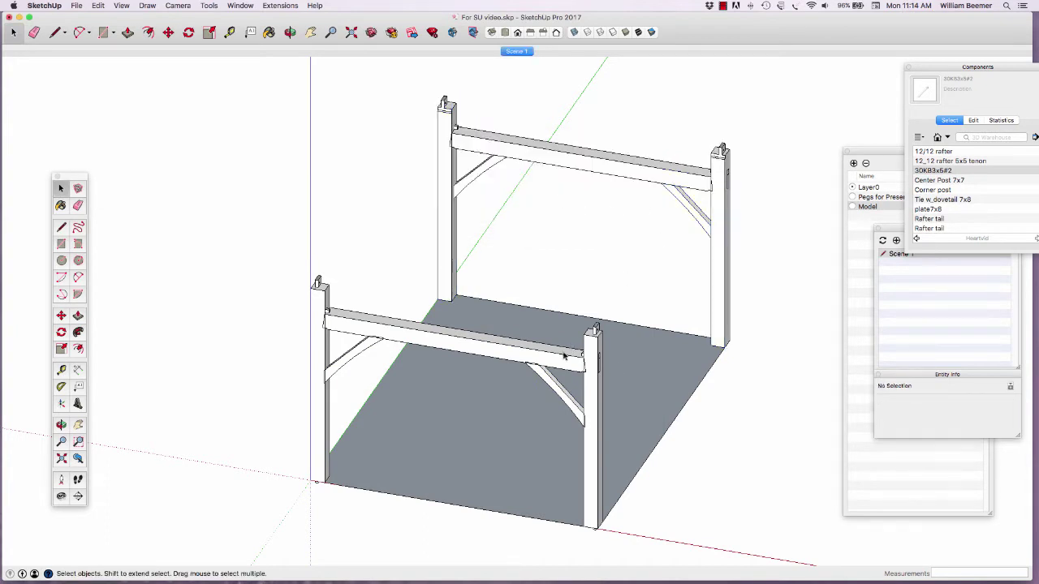
scroll(688, 215, down, 1)
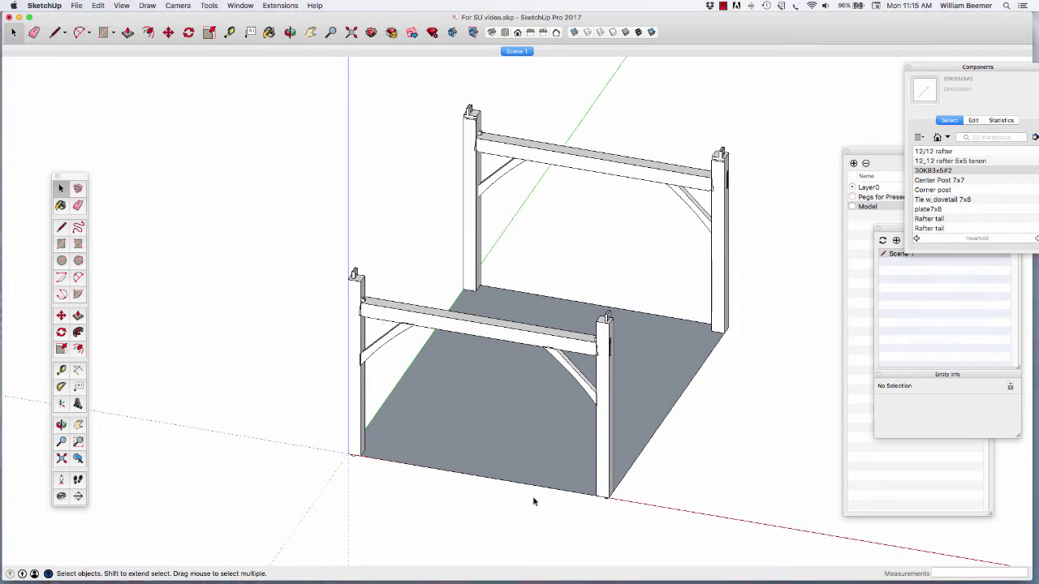
Select the front bent's corner posts, diagonal braces and tie beam.
scroll(651, 476, up, 3)
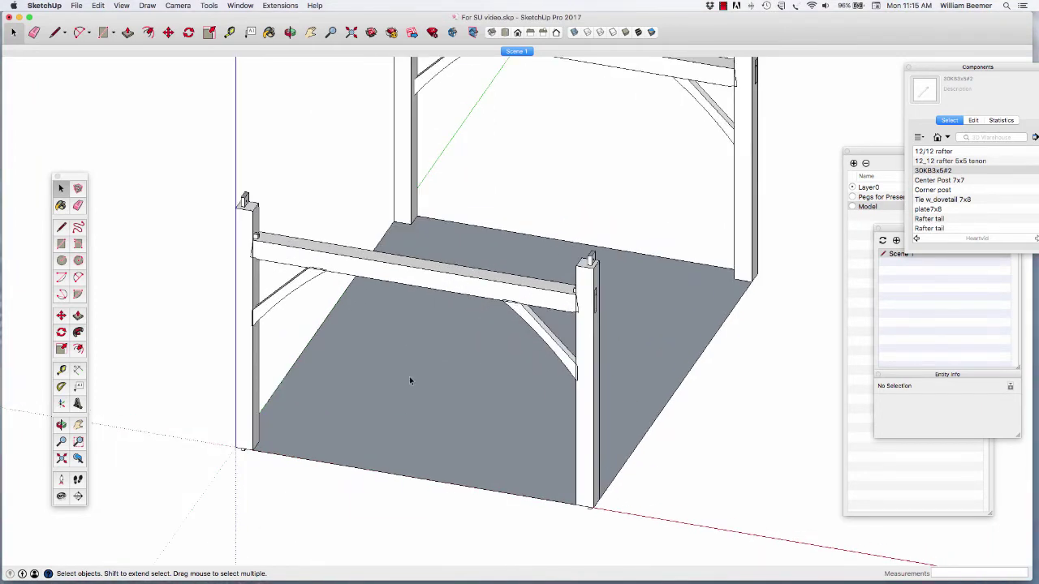
click(242, 280)
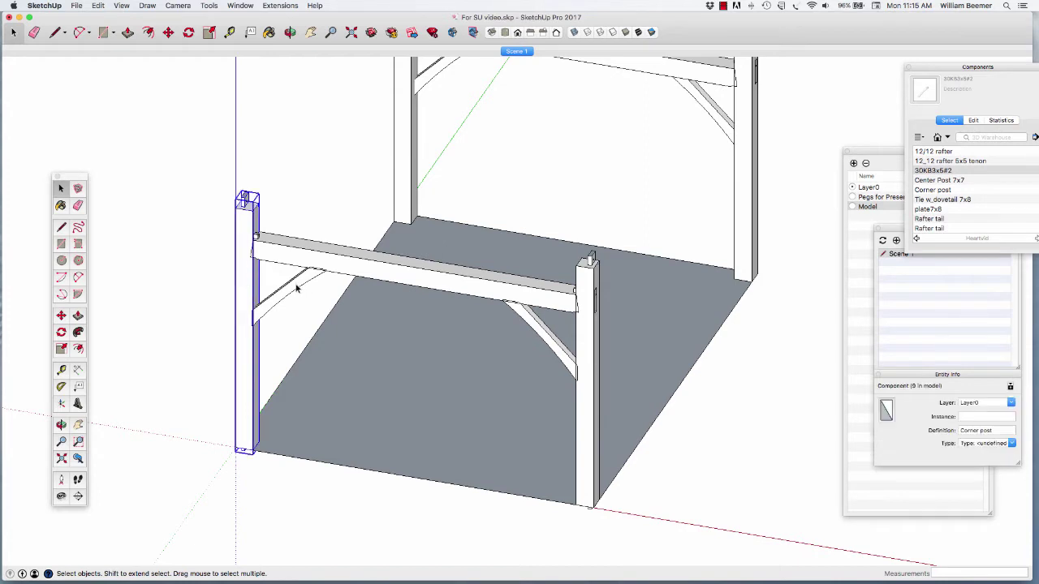
click(276, 300)
shift+click(244, 242)
shift+click(312, 261)
shift+click(536, 332)
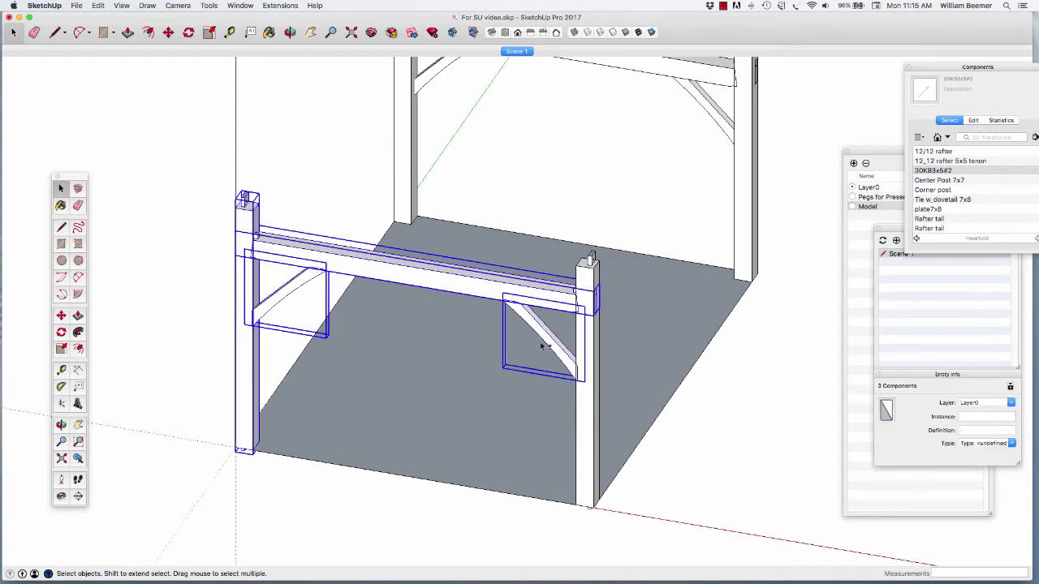
shift+click(590, 463)
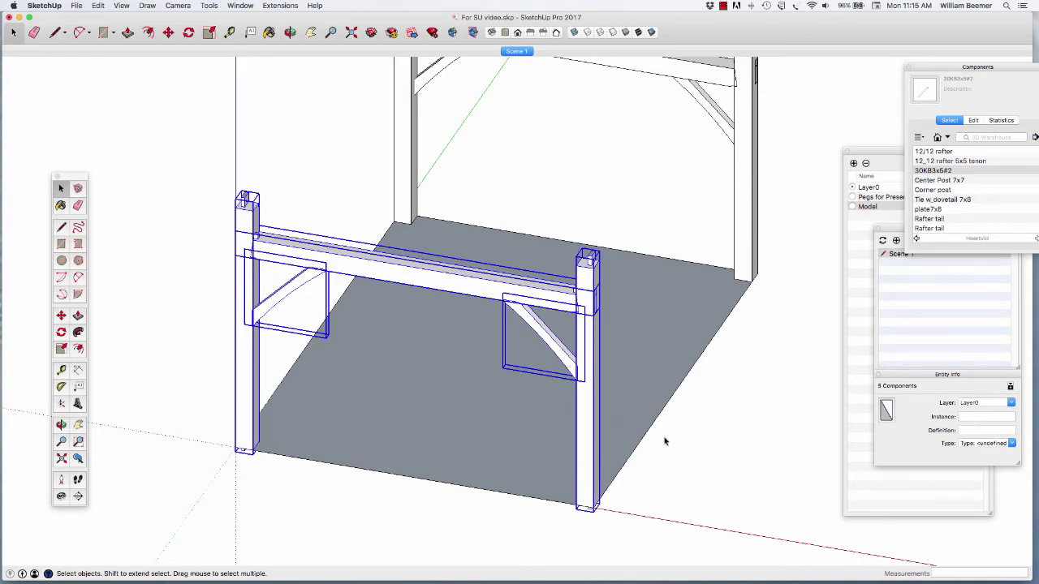
scroll(673, 400, up, 3)
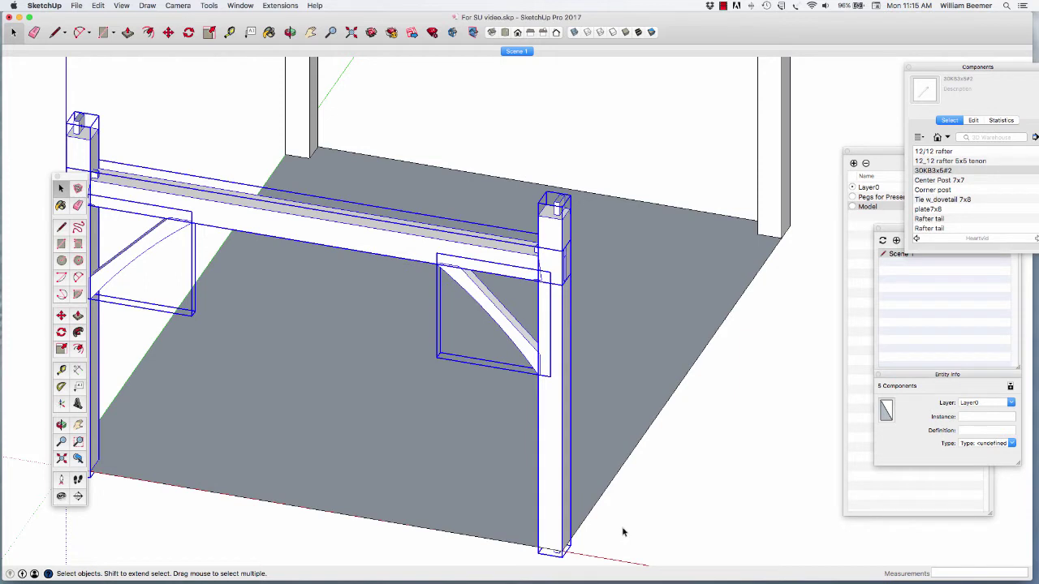
Copy the bent 8' back along the green axis, then deselect it.
key(m)
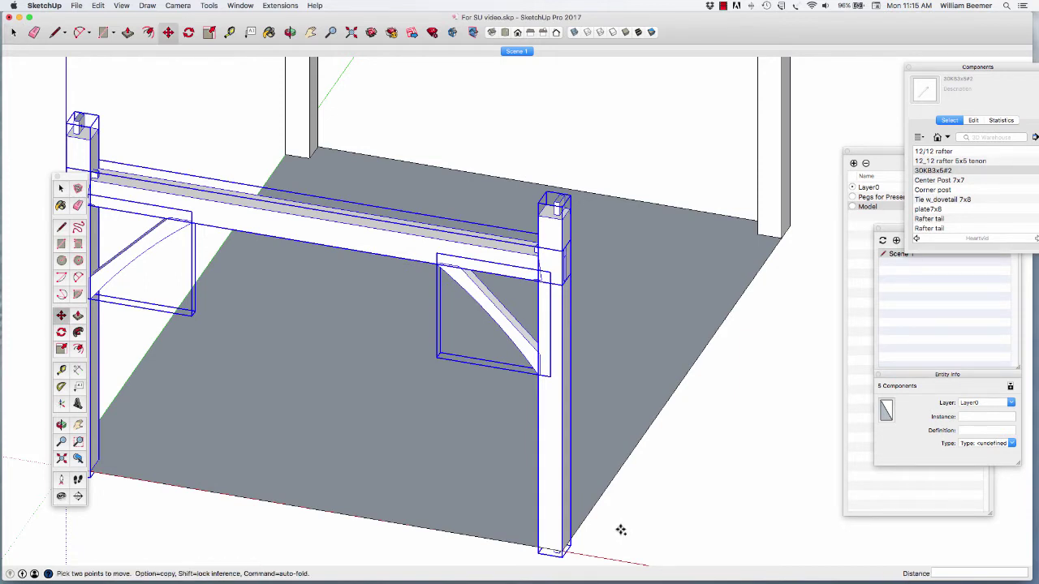
click(563, 547)
key(alt)
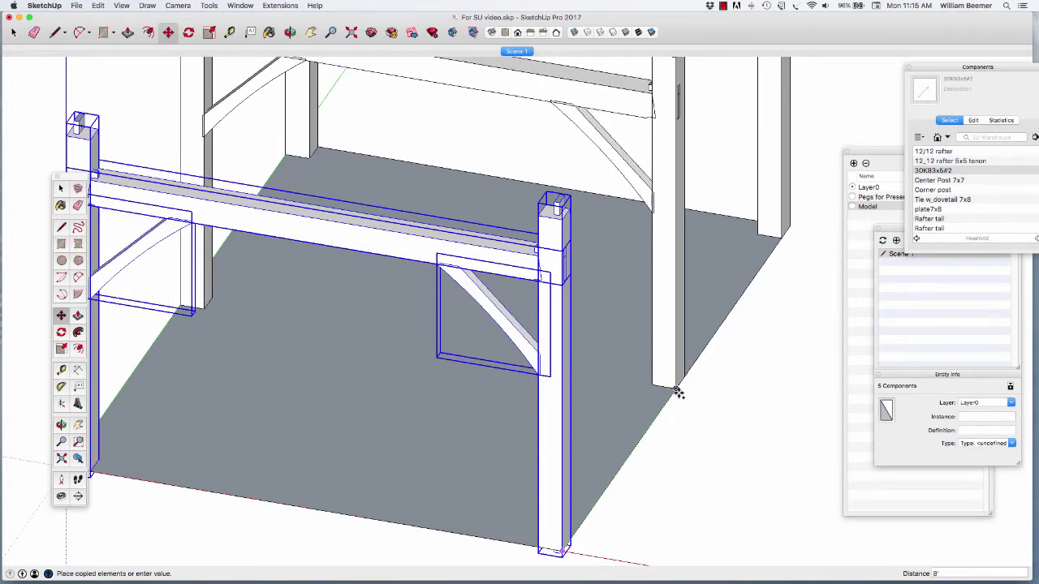
click(678, 392)
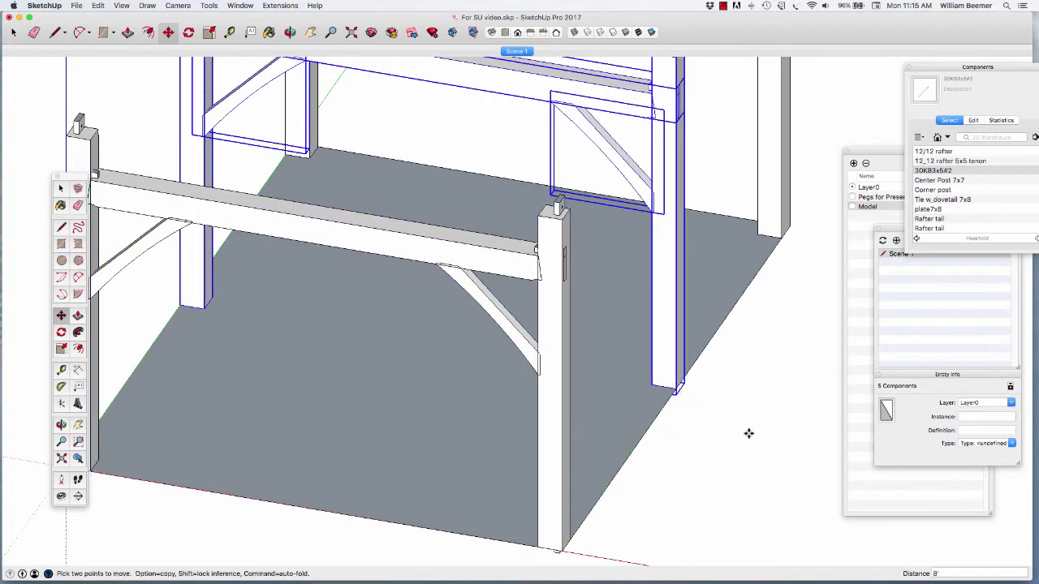
scroll(560, 387, down, 1)
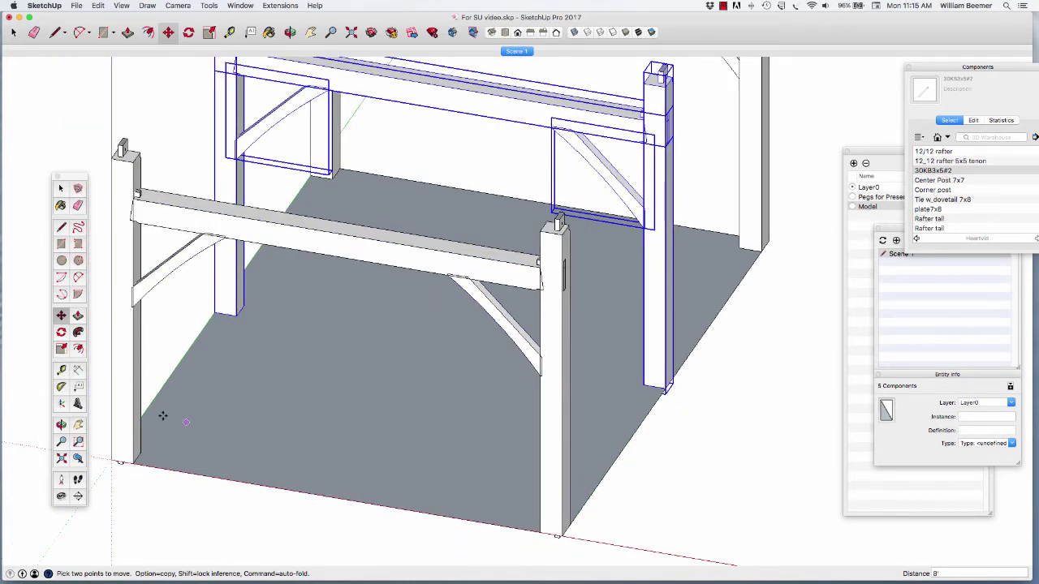
click(61, 424)
drag(561, 483, 681, 517)
scroll(682, 517, down, 5)
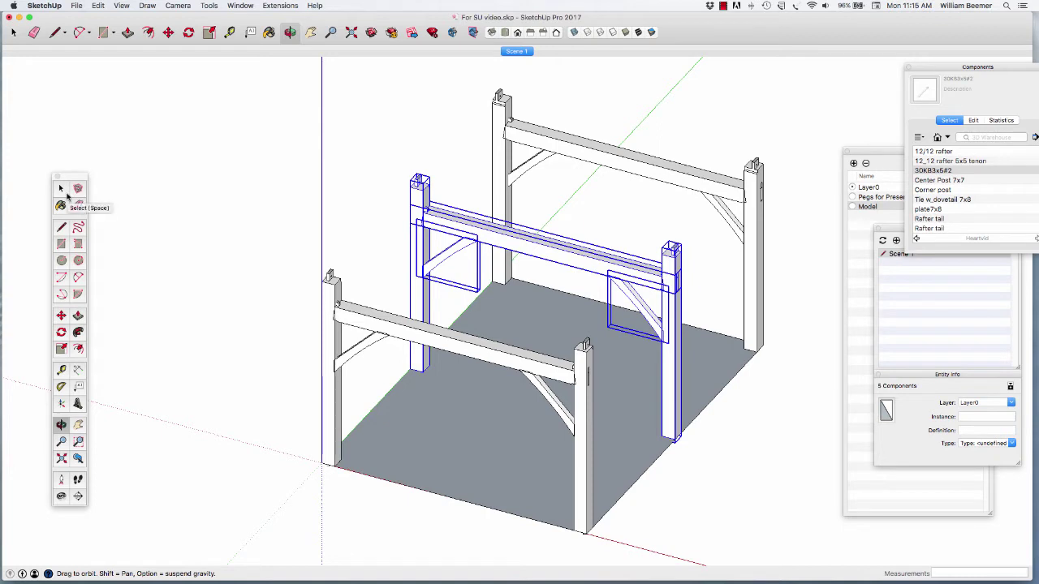
click(61, 189)
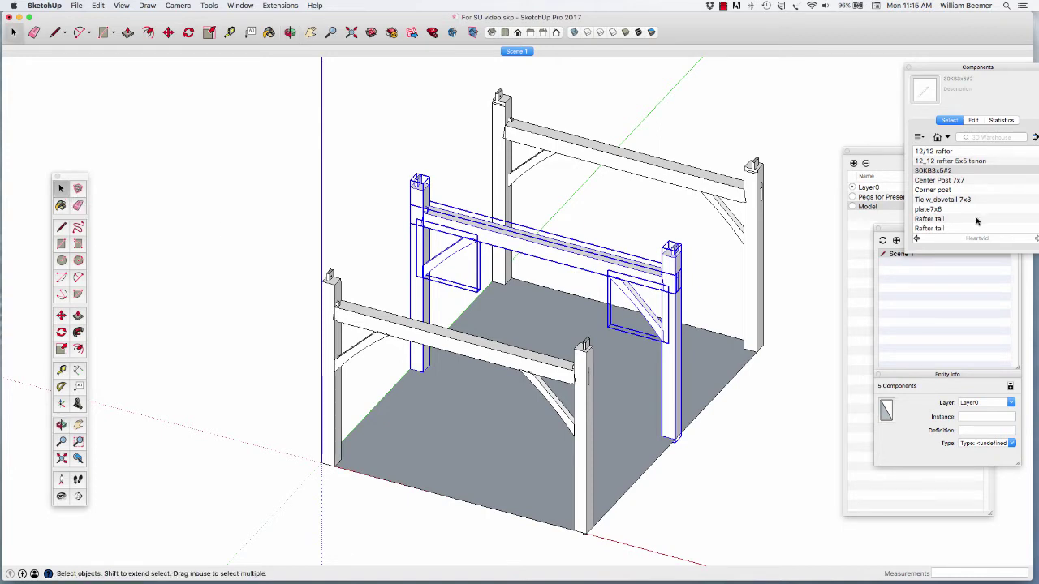
click(832, 310)
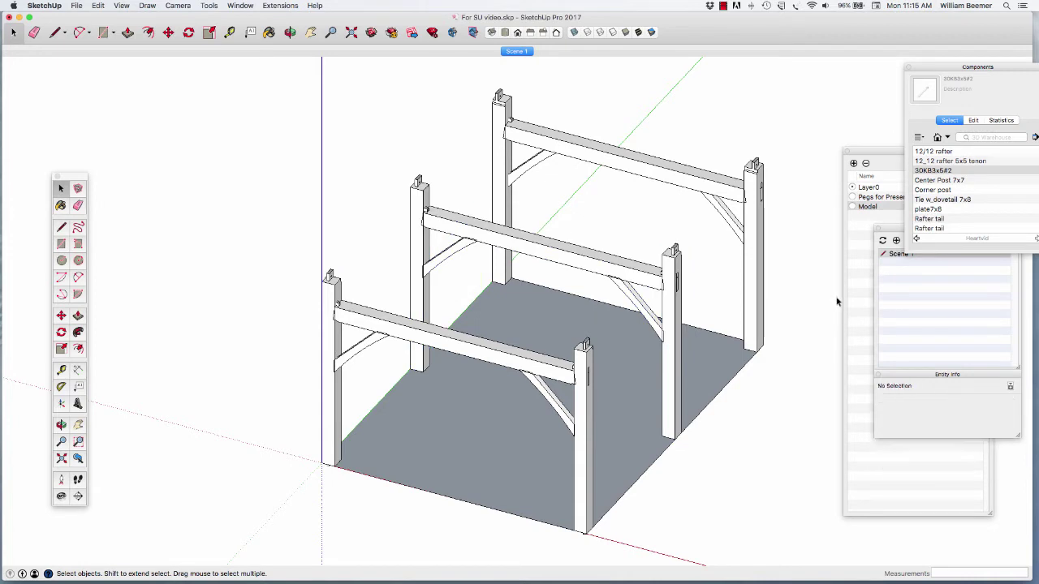
Insert a plate7x8 component and rotate it exactly 90°.
click(924, 209)
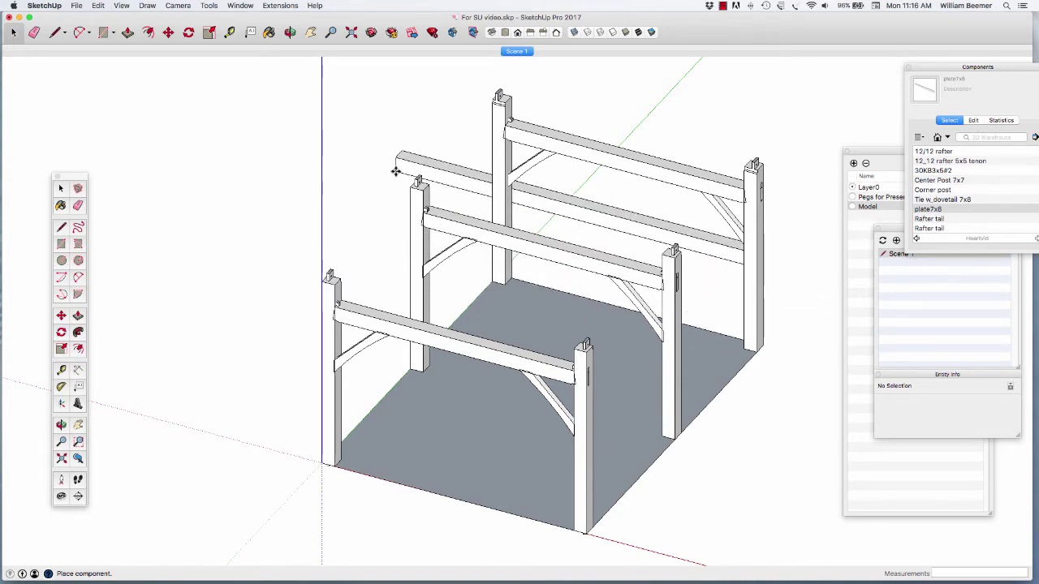
click(395, 172)
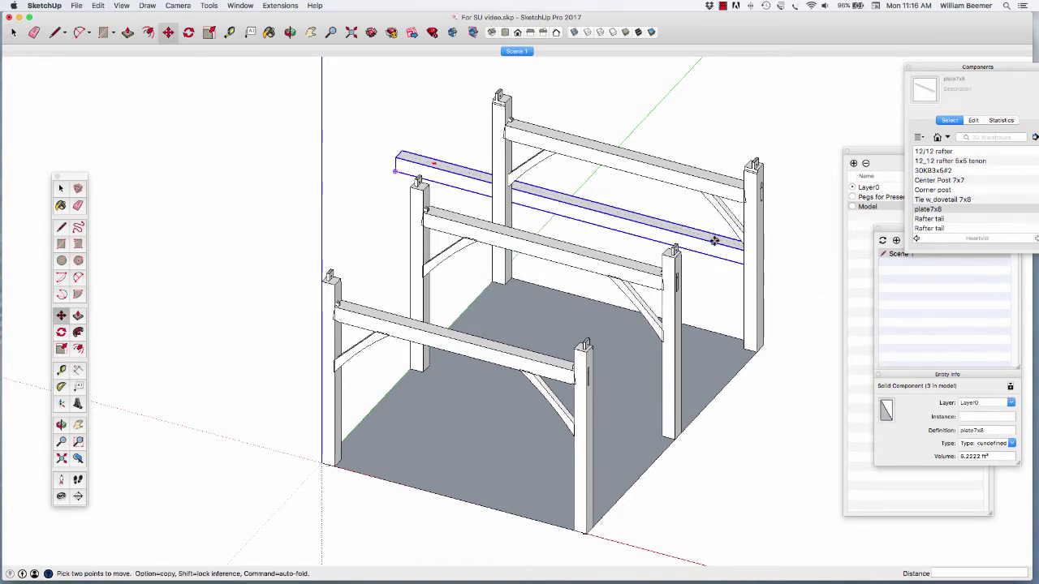
key(q)
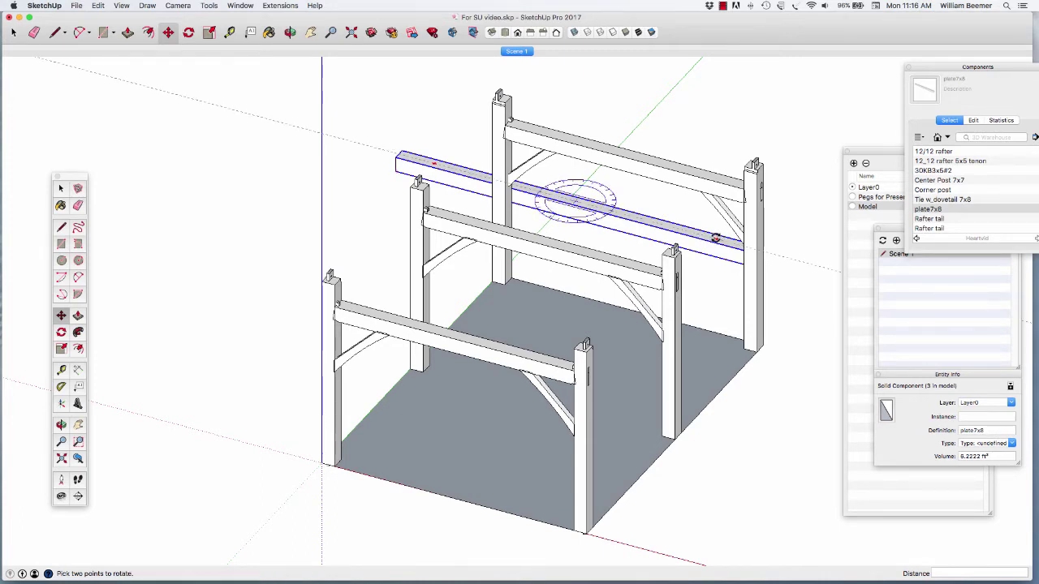
click(715, 237)
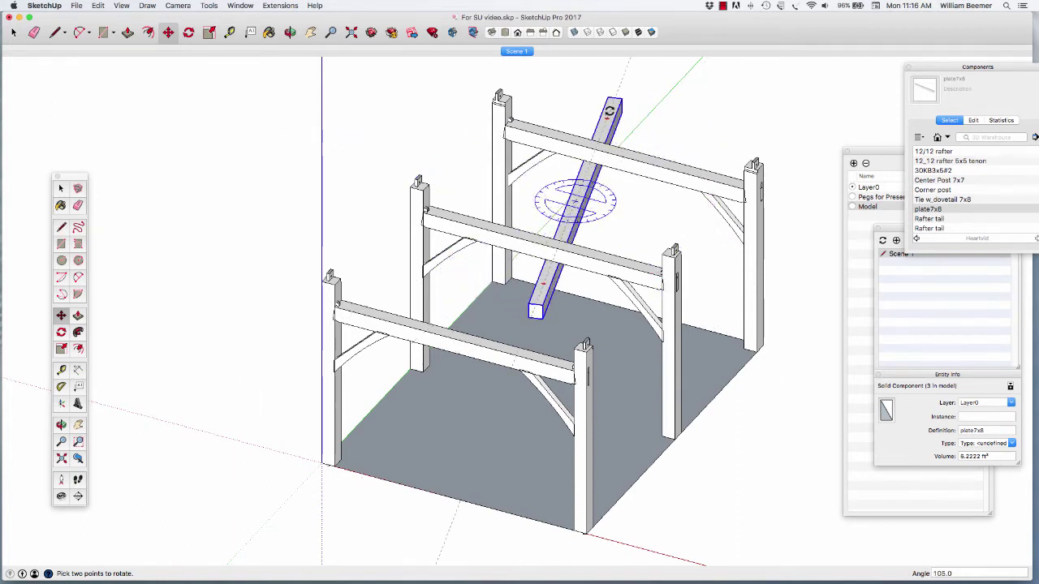
click(575, 199)
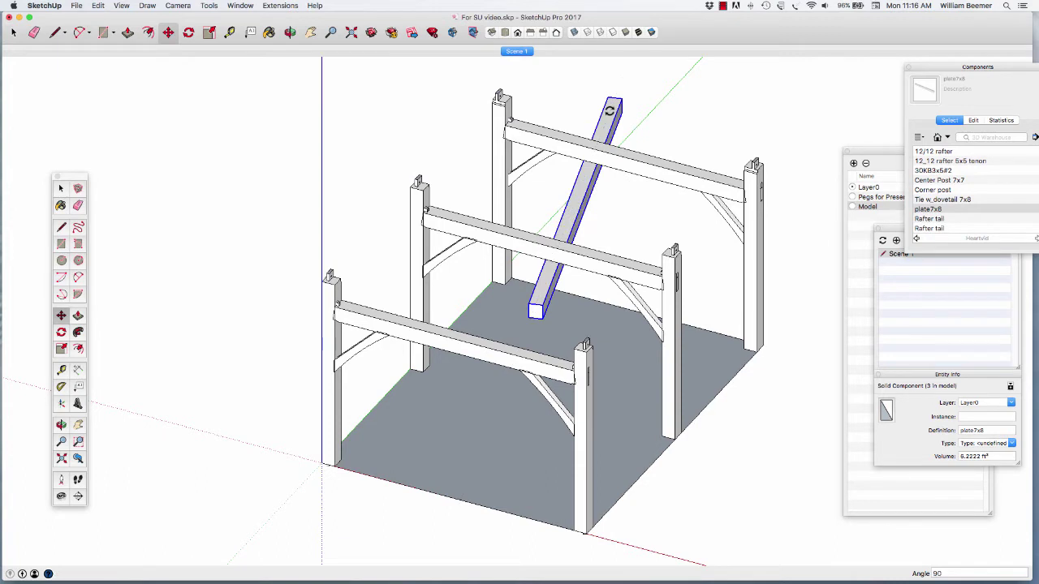
text(90)
key(Return)
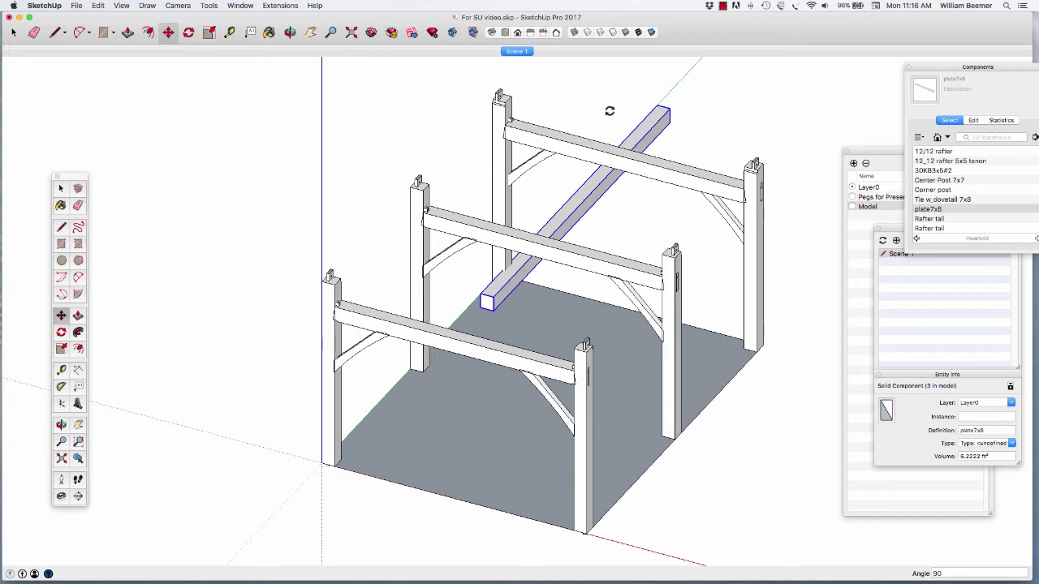
Move the plate7x8 by its end onto the top of the corner post.
key(m)
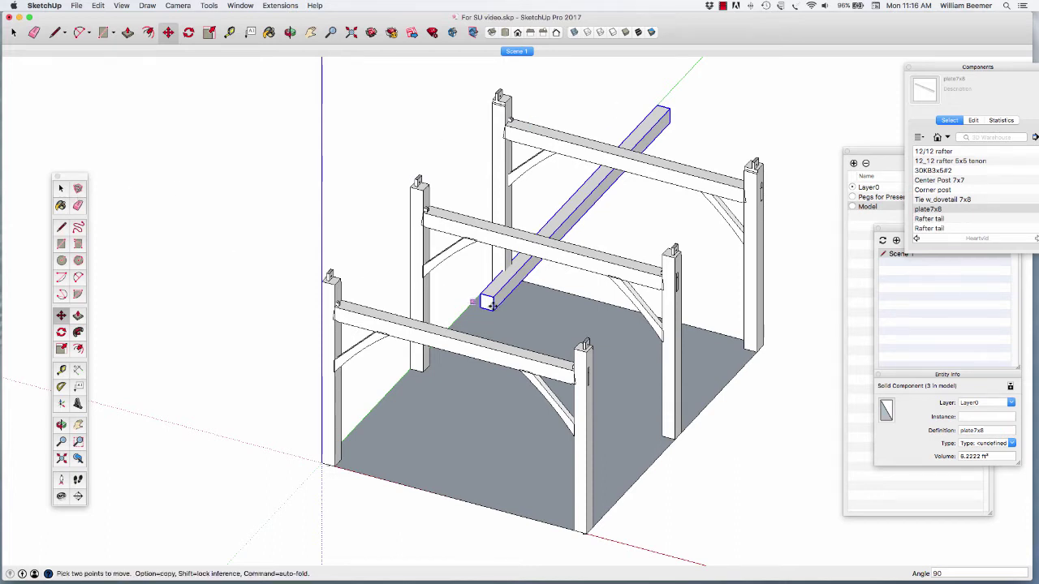
click(492, 301)
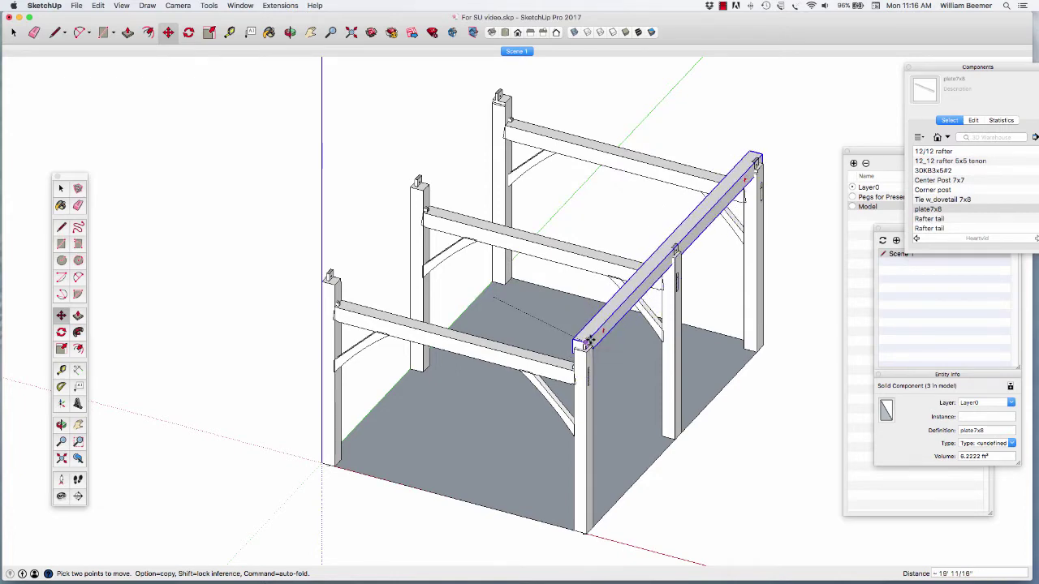
scroll(600, 361, up, 10)
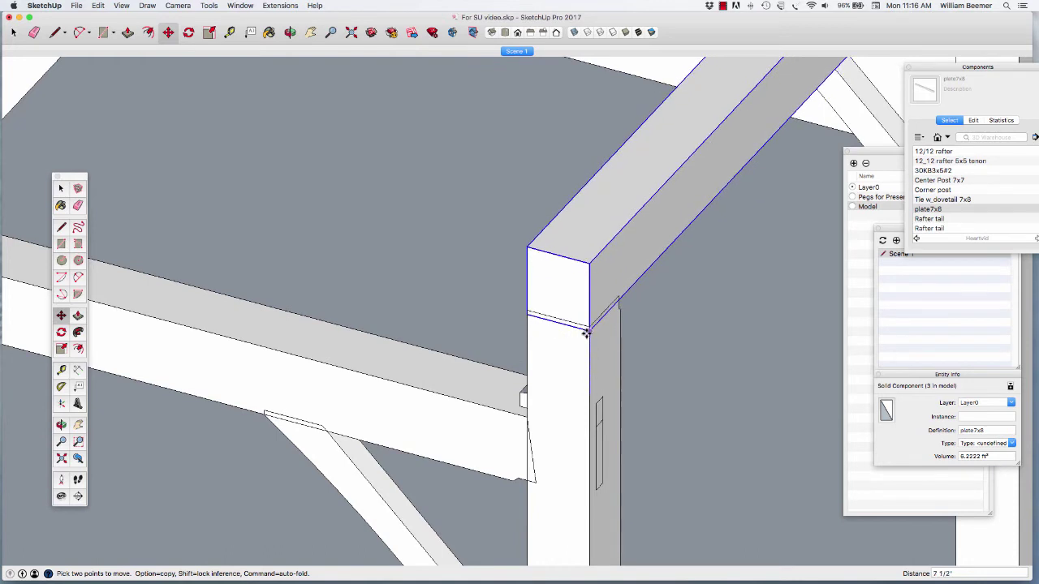
scroll(586, 333, up, 1)
click(586, 333)
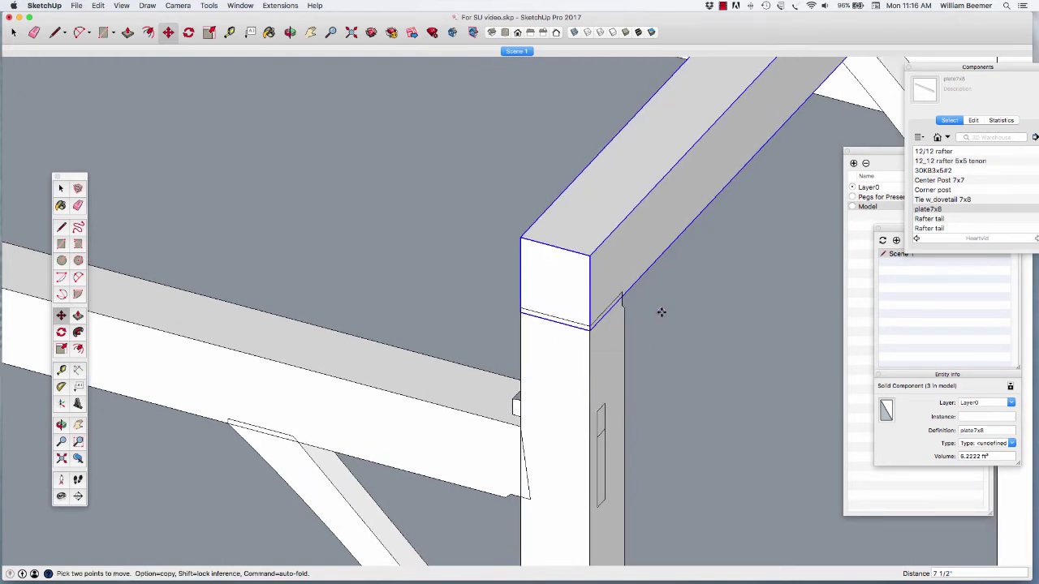
scroll(655, 317, down, 5)
scroll(654, 317, down, 3)
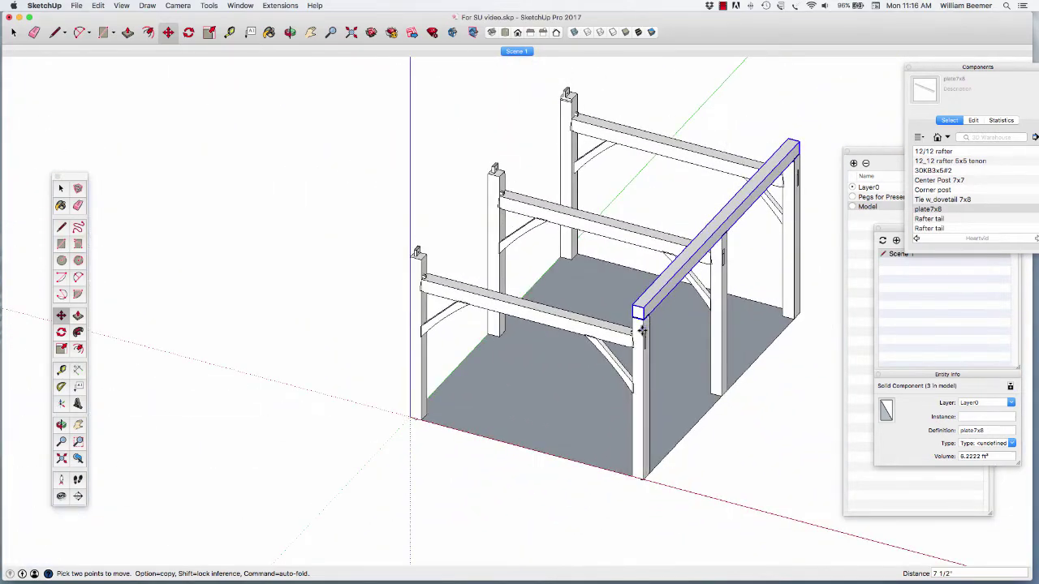
click(62, 425)
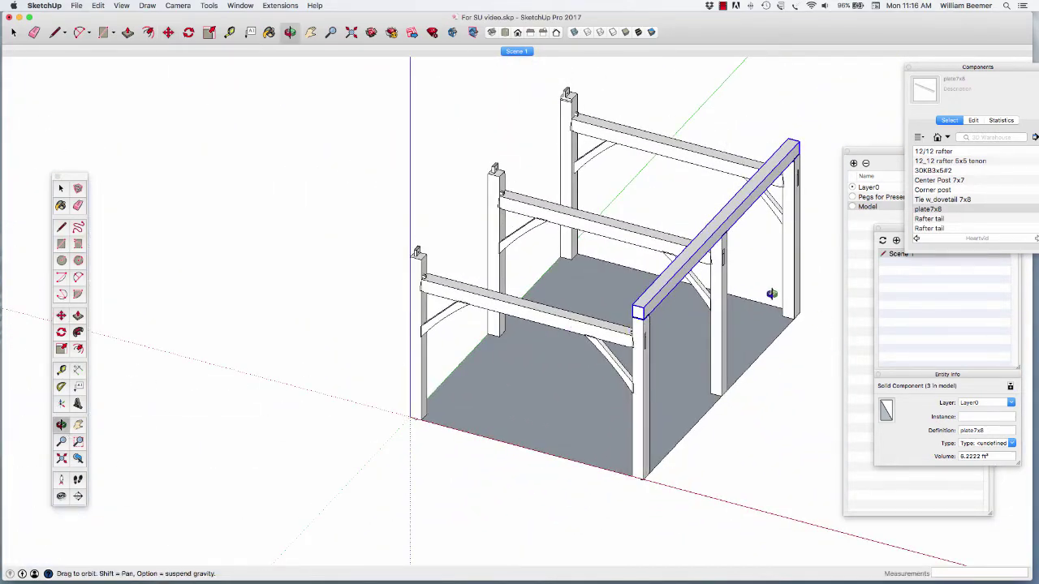
Place a 30KB3x5#2 brace and fit it against the corner post under the plate7x8.
drag(771, 294, 542, 293)
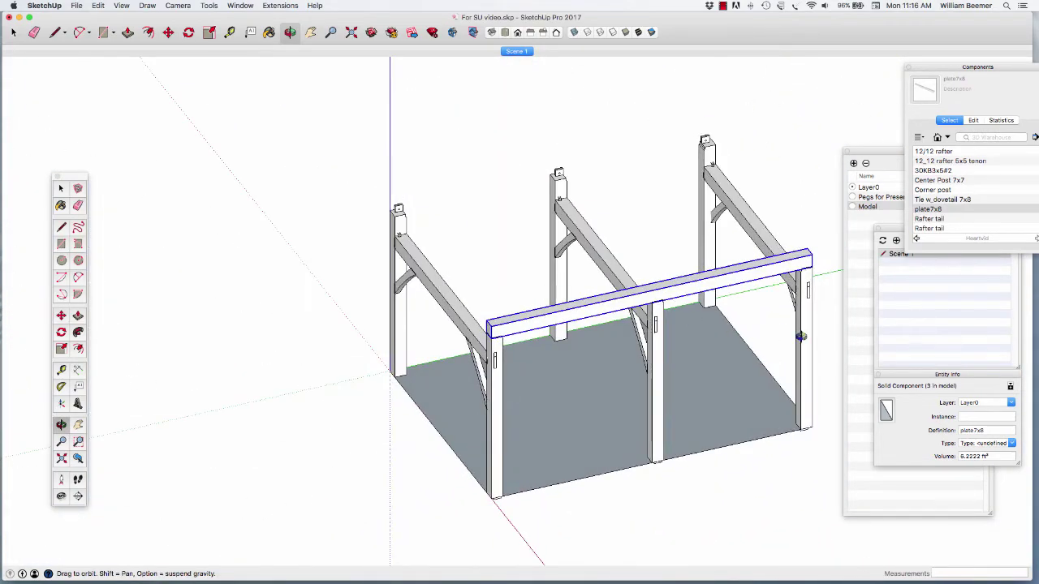
scroll(802, 337, up, 2)
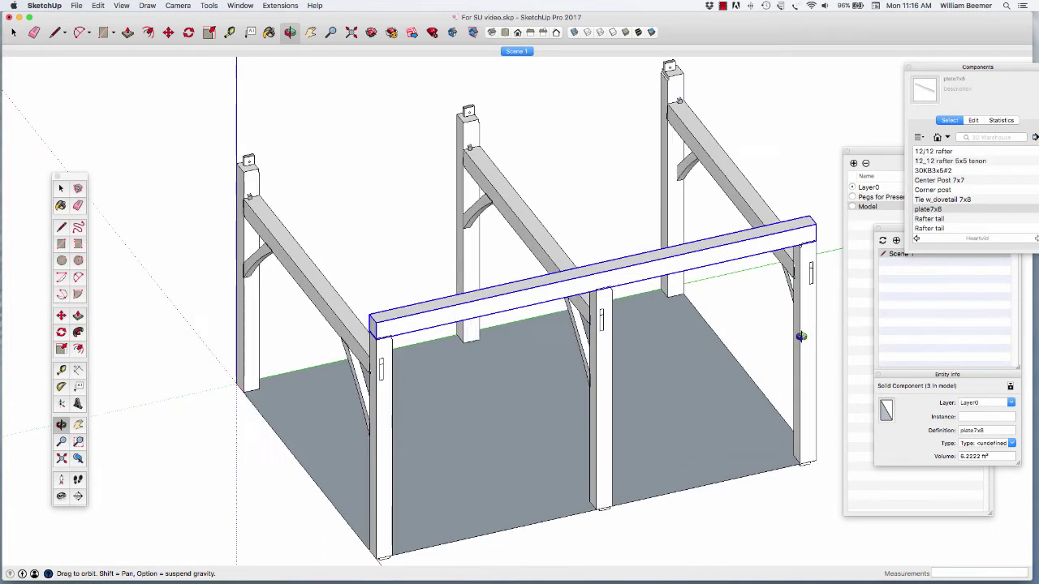
click(931, 170)
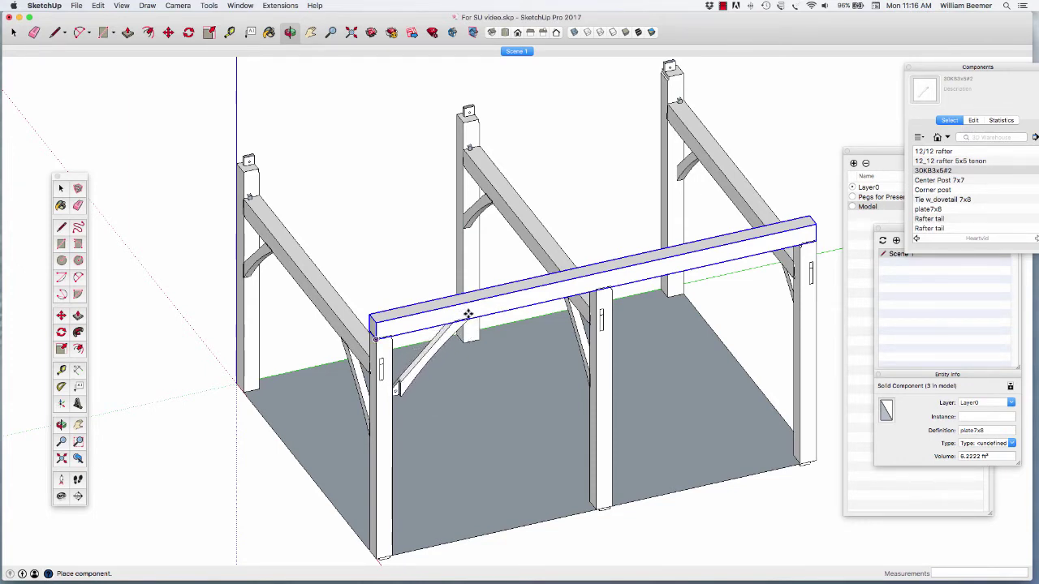
click(475, 312)
scroll(401, 390, up, 6)
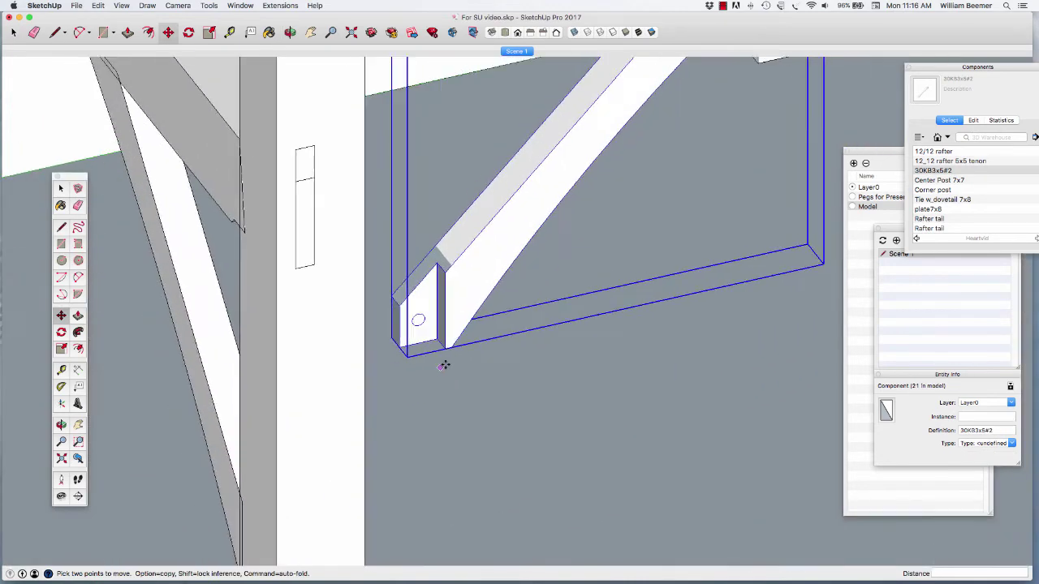
click(450, 345)
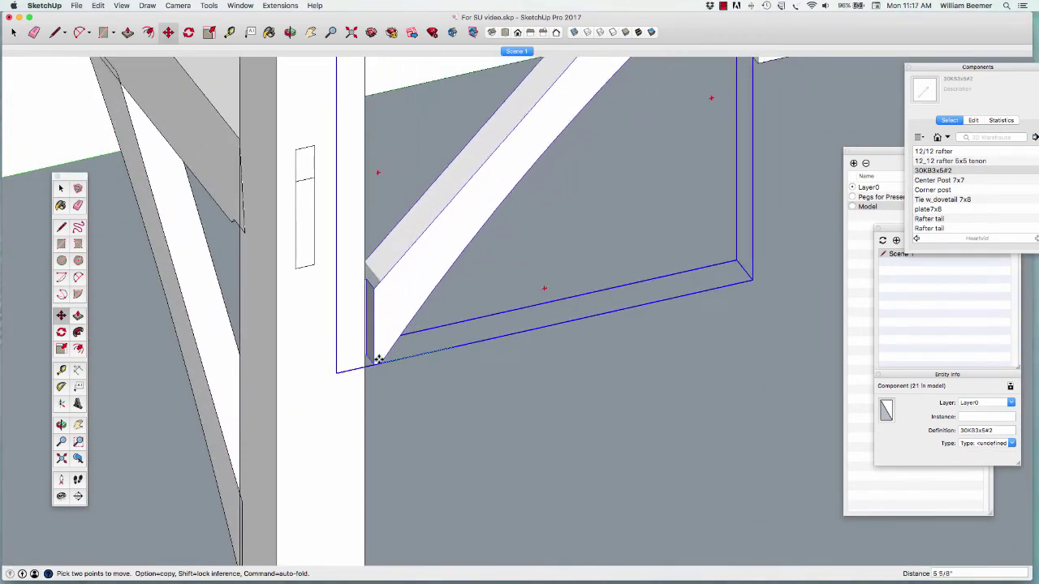
scroll(364, 365, down, 8)
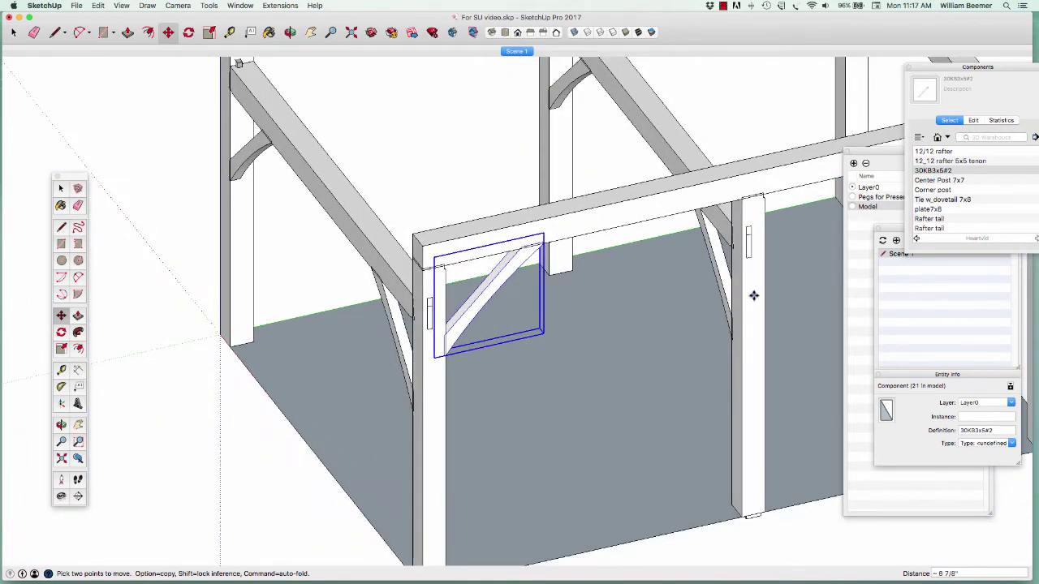
scroll(742, 321, down, 3)
key(space)
shift+middle_drag(662, 346, 398, 396)
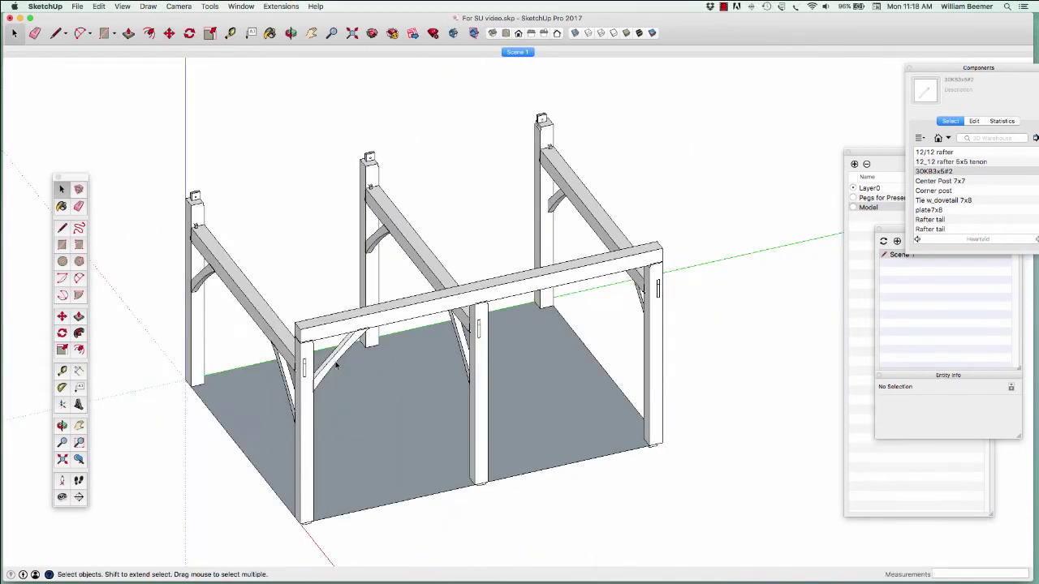
click(336, 365)
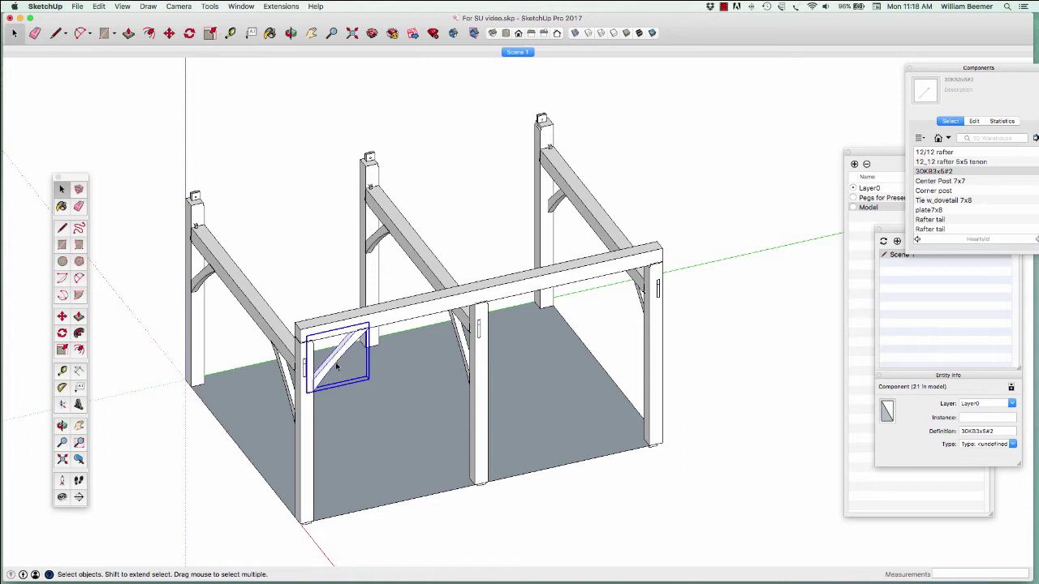
scroll(335, 362, up, 2)
Mirror the knee brace across the centre post's axis to the far corner, keeping the original.
right_click(337, 363)
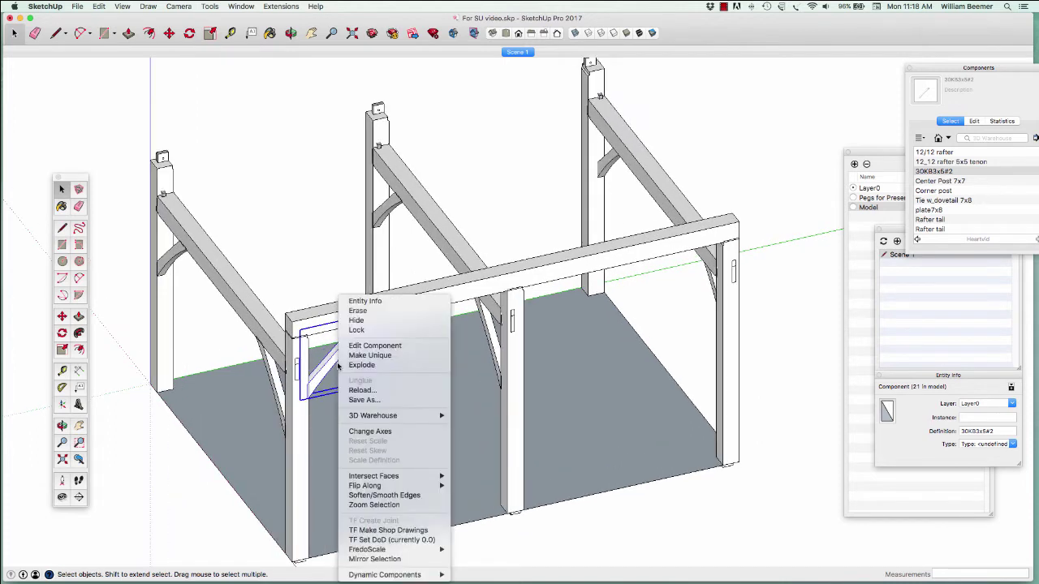
click(374, 559)
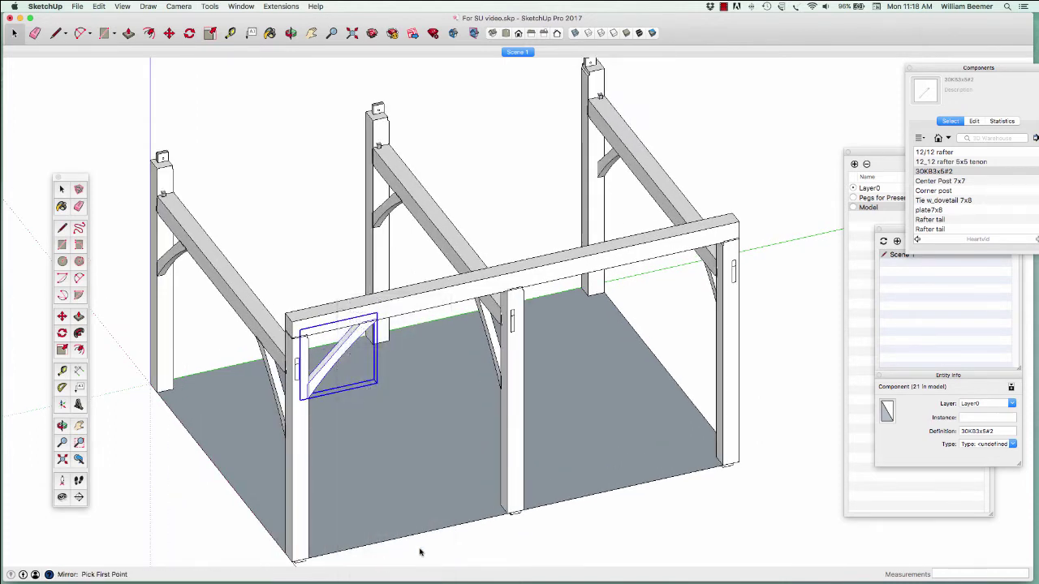
click(516, 511)
click(514, 469)
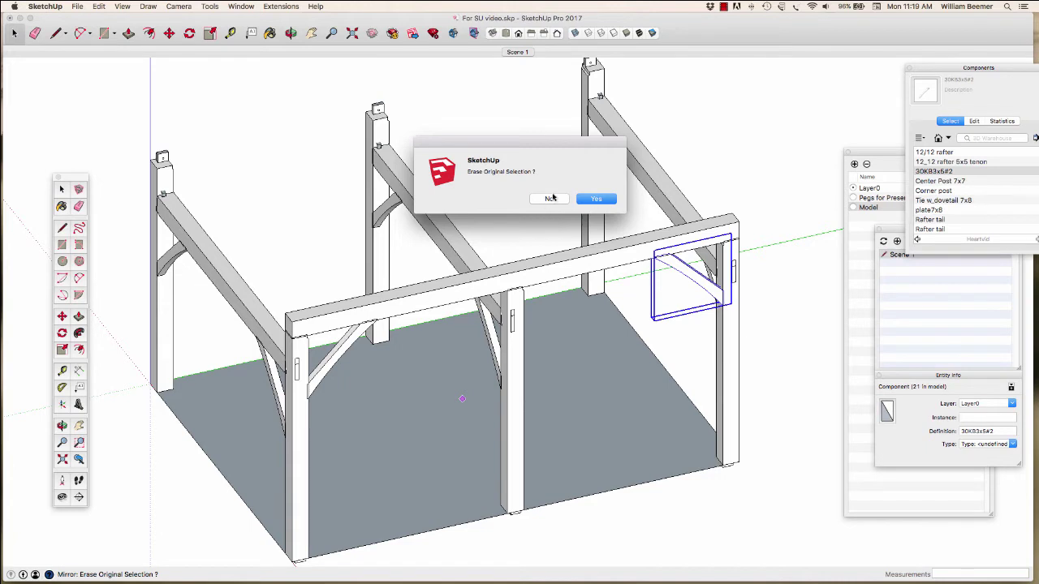
click(550, 200)
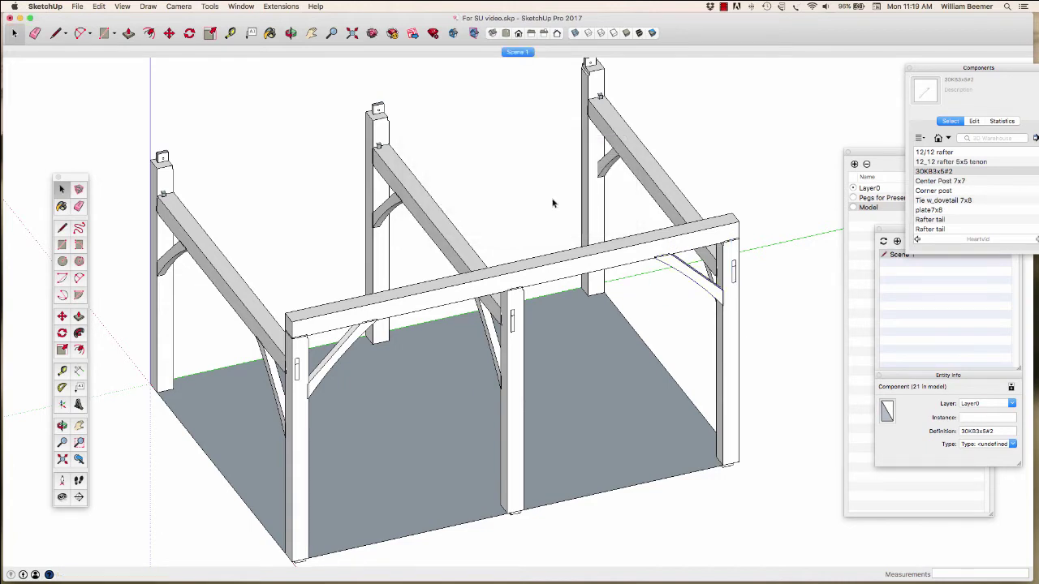
click(694, 277)
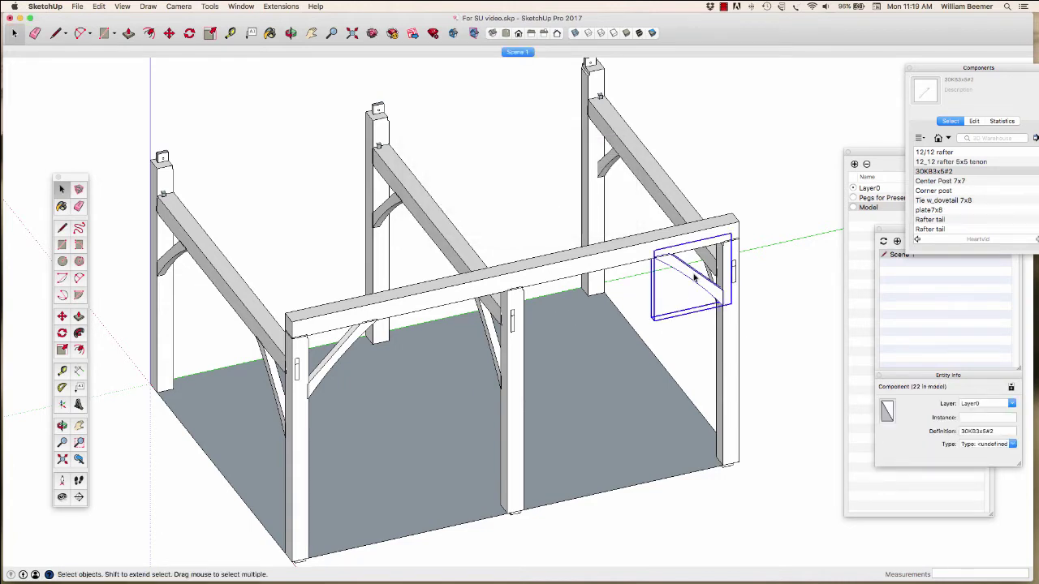
Copy the far corner brace against one side of the centre post.
key(m)
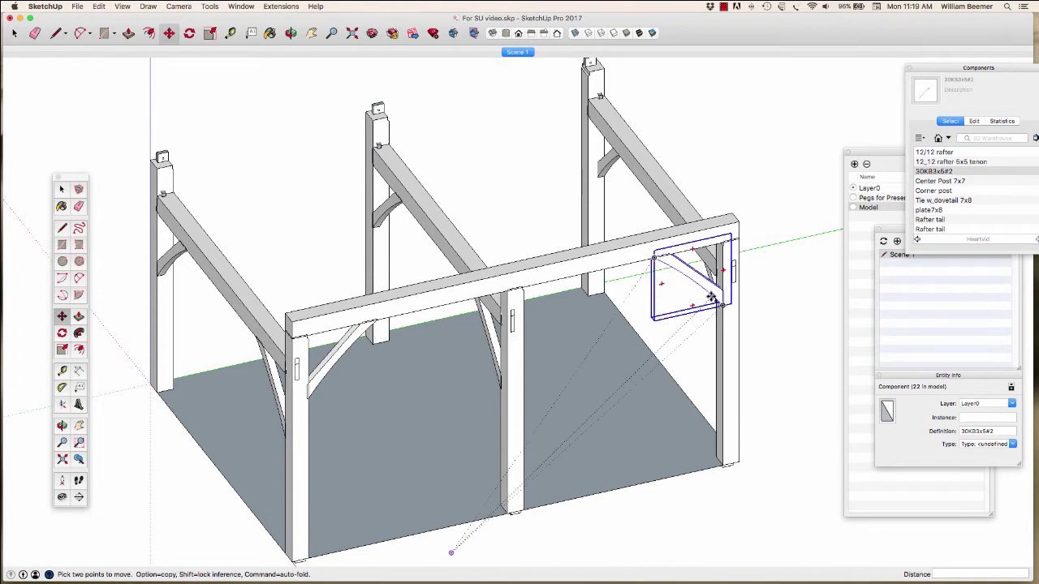
click(718, 304)
key(alt)
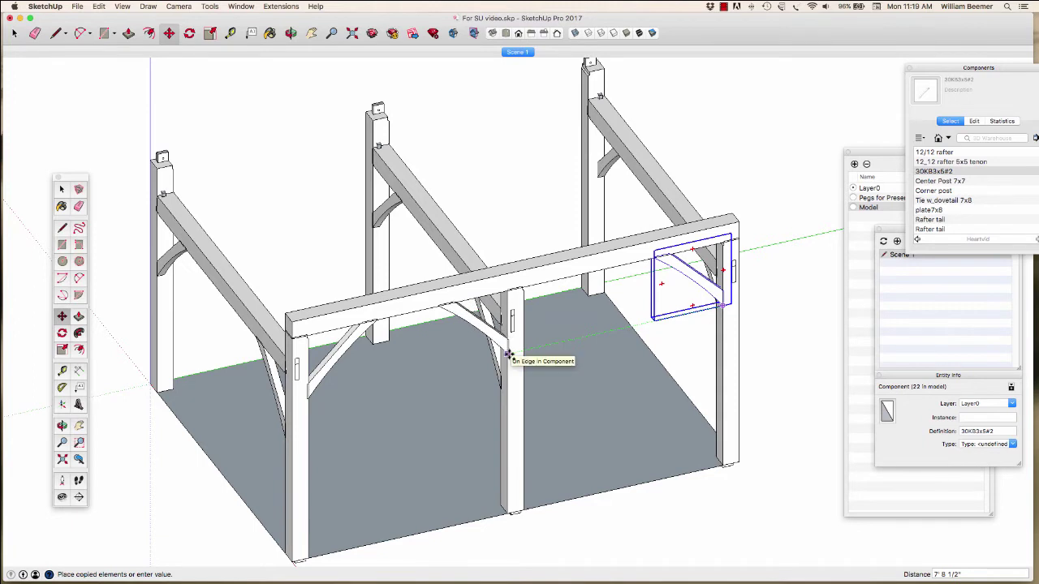
click(508, 355)
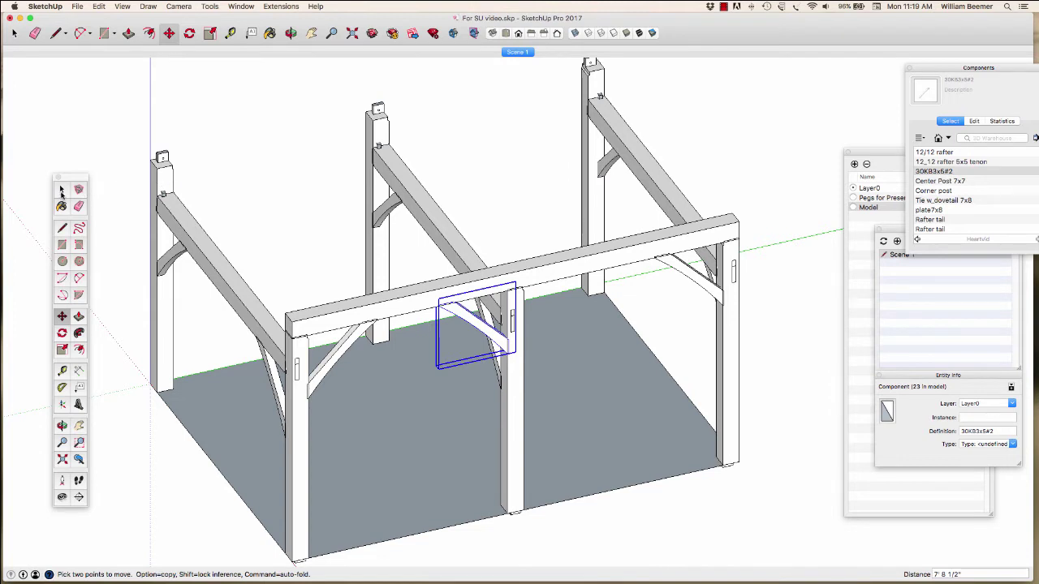
click(61, 189)
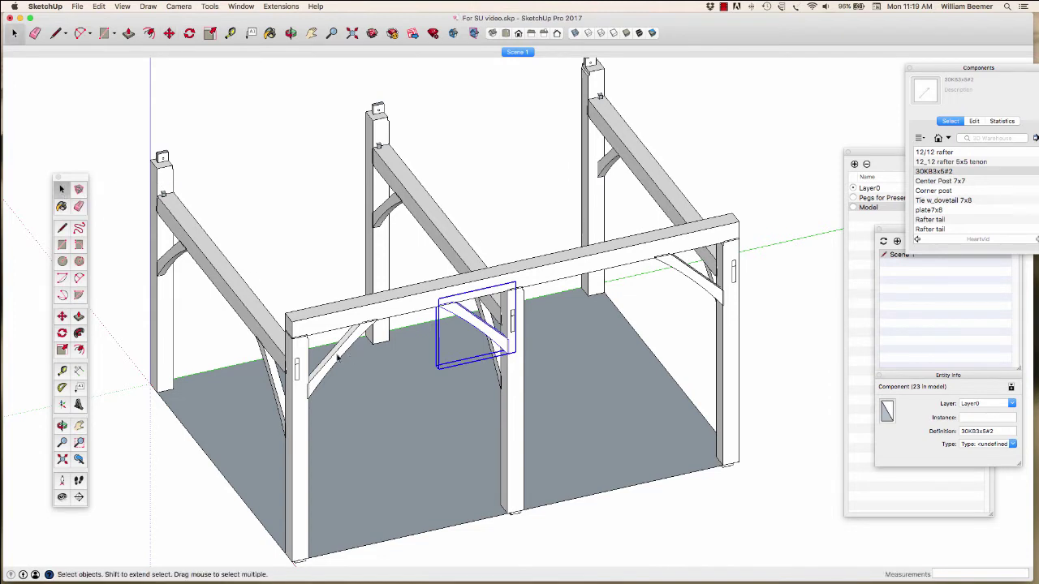
Copy the near corner brace onto the centre post's other side, then deselect.
click(338, 358)
key(m)
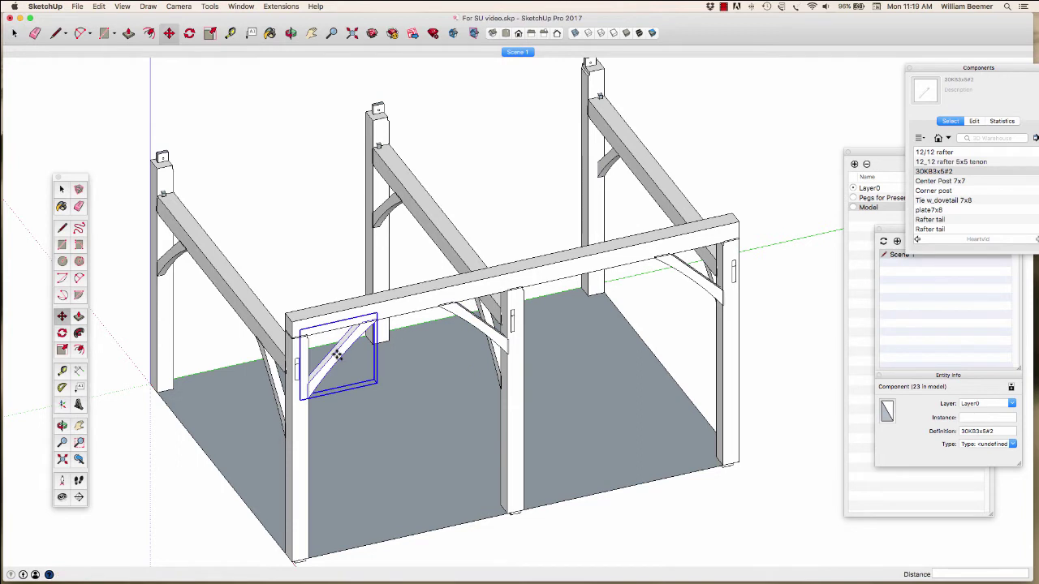
key(alt)
click(308, 400)
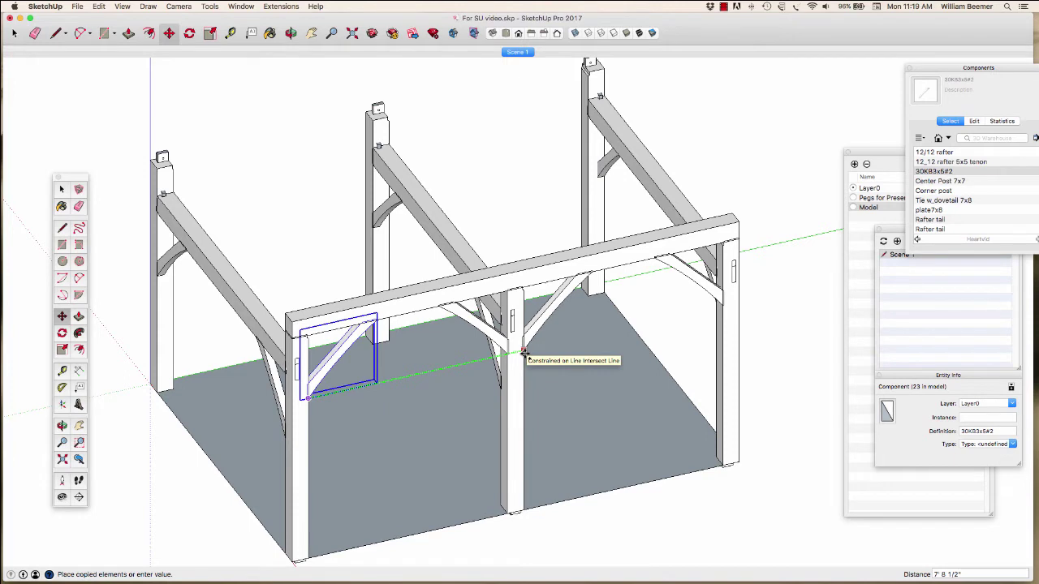
click(524, 354)
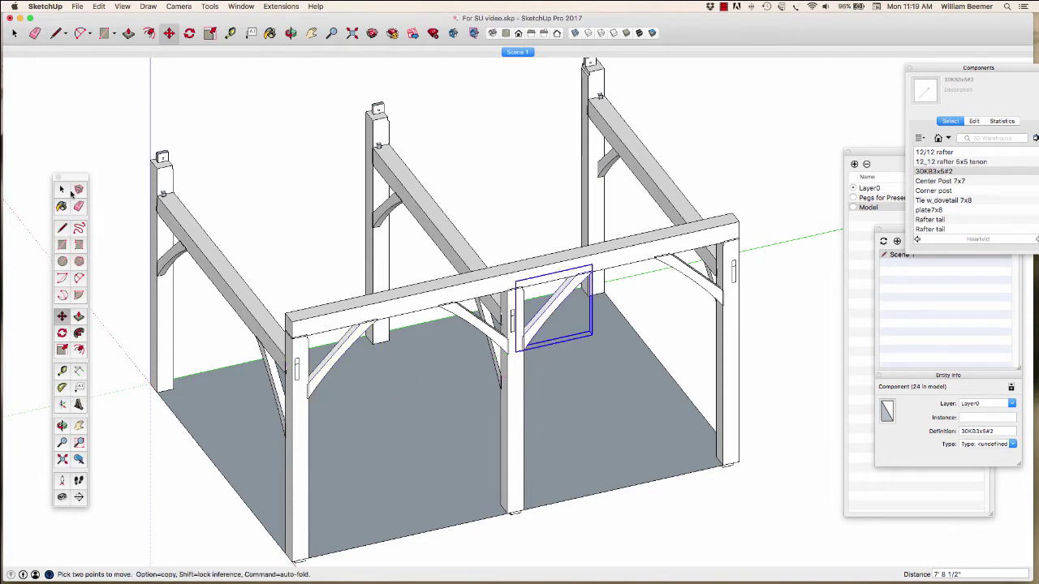
click(59, 188)
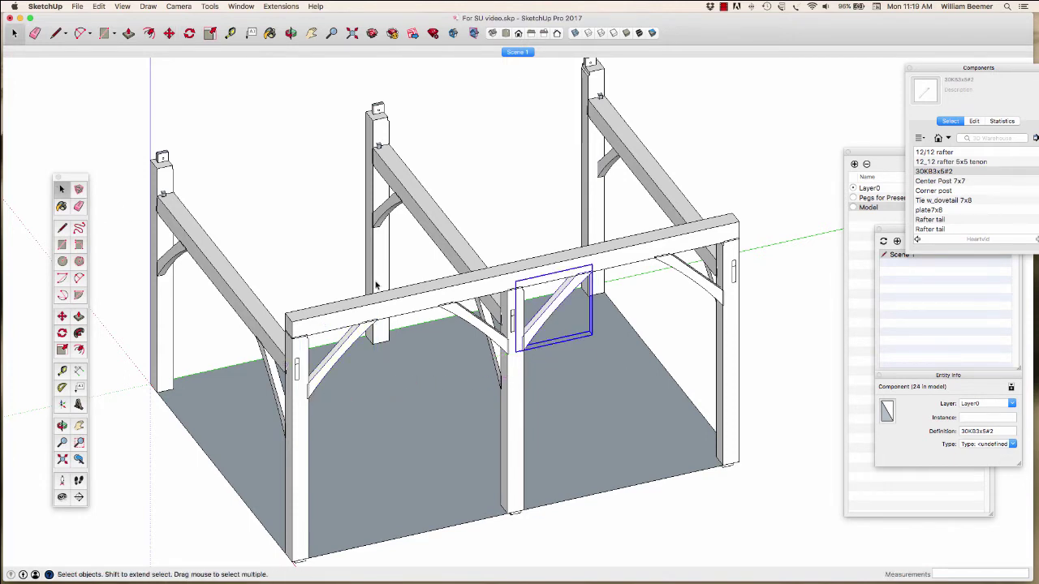
click(336, 239)
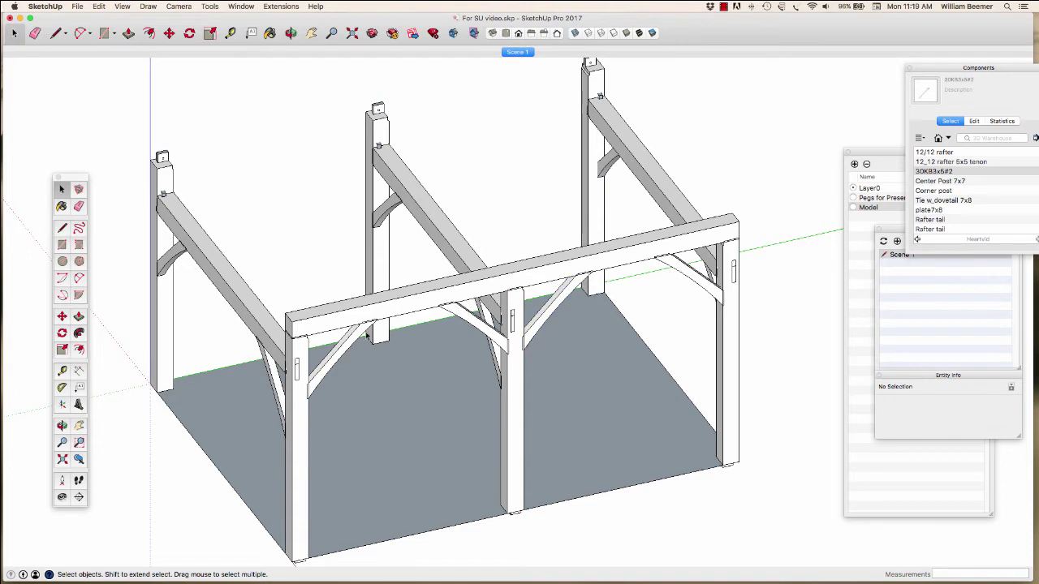
Select the side plate beam and its four knee braces.
click(414, 307)
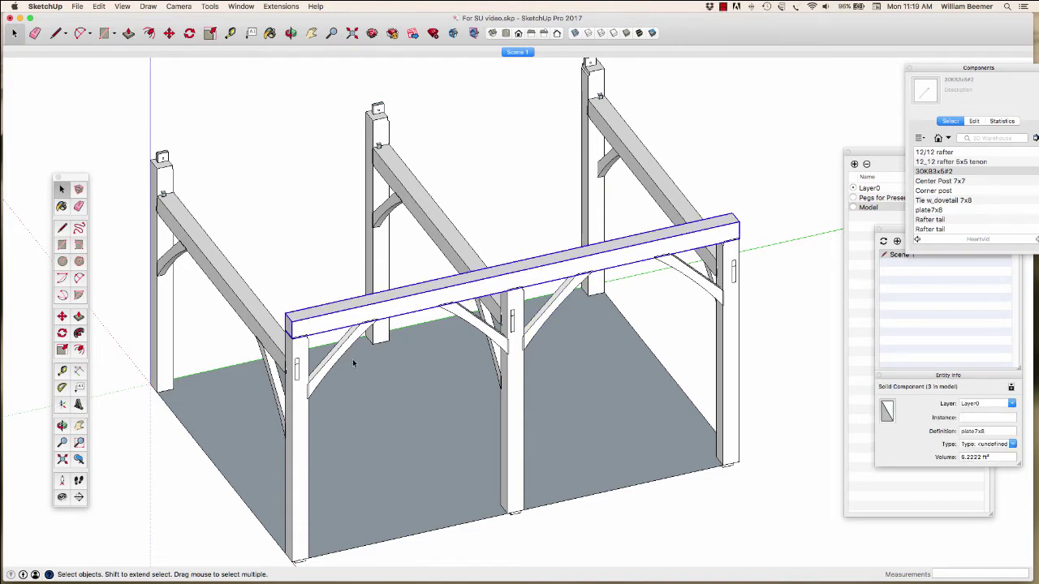
shift+click(342, 357)
shift+click(479, 323)
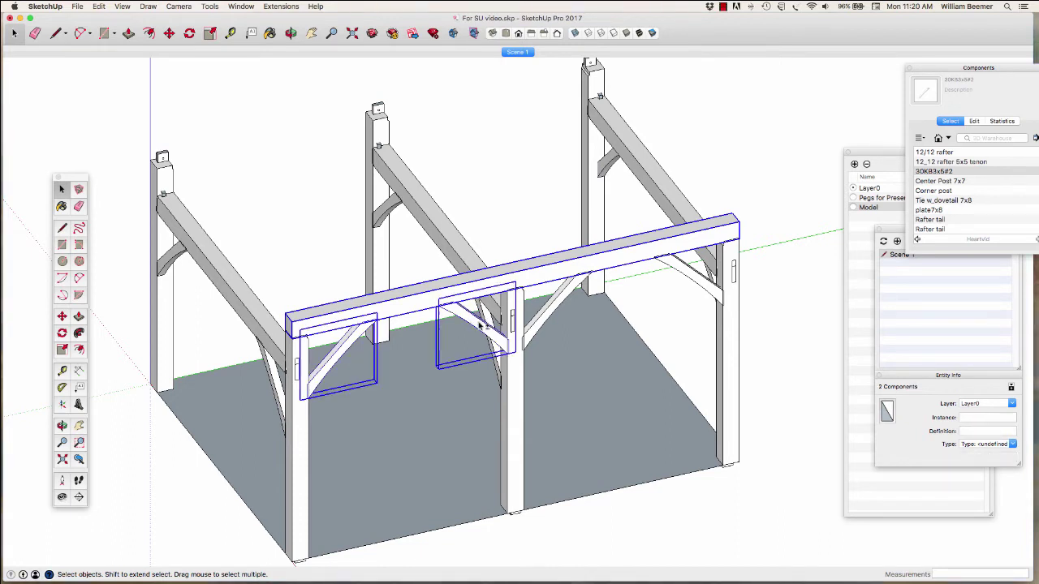
shift+click(557, 317)
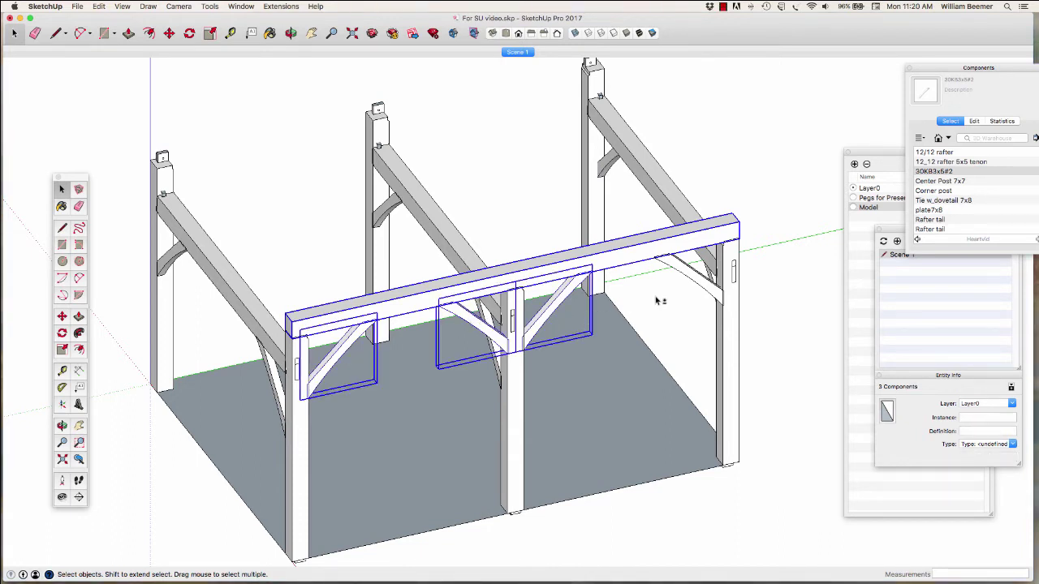
shift+click(696, 281)
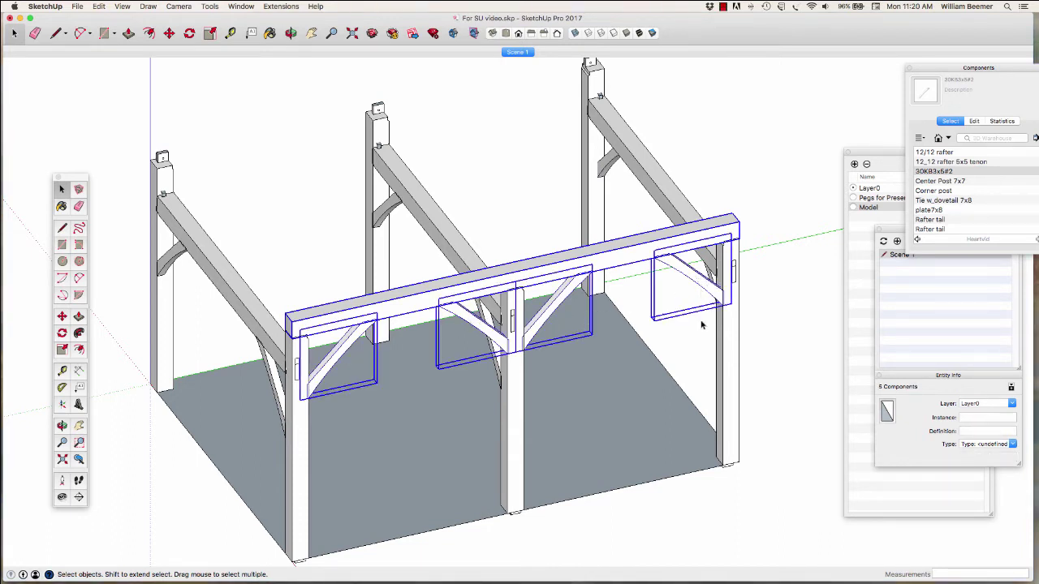
scroll(407, 309, down, 2)
Mirror the plate and braces to the opposite side about the floor edge, keeping the original.
right_click(407, 309)
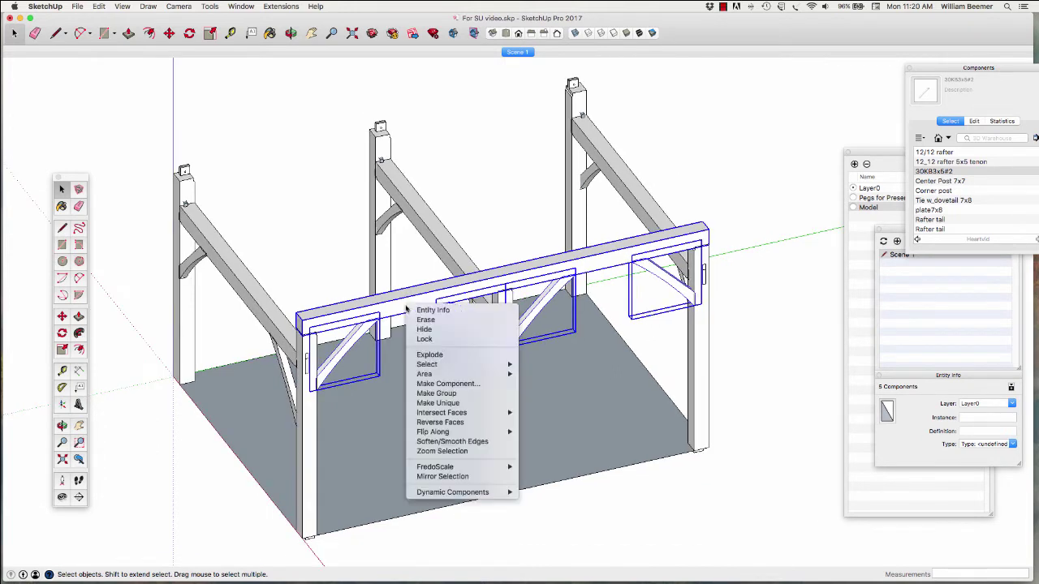
click(442, 477)
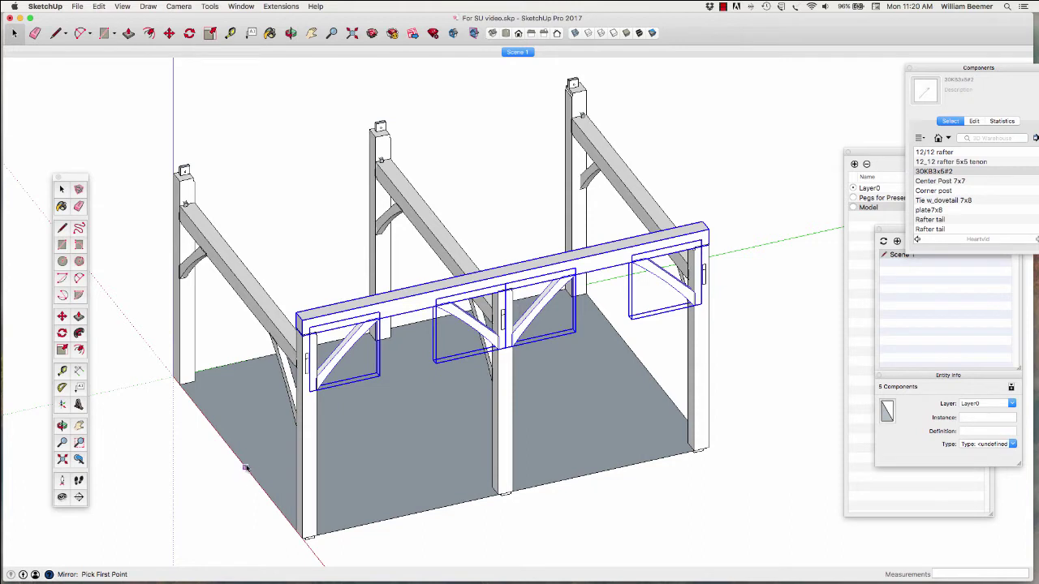
click(238, 458)
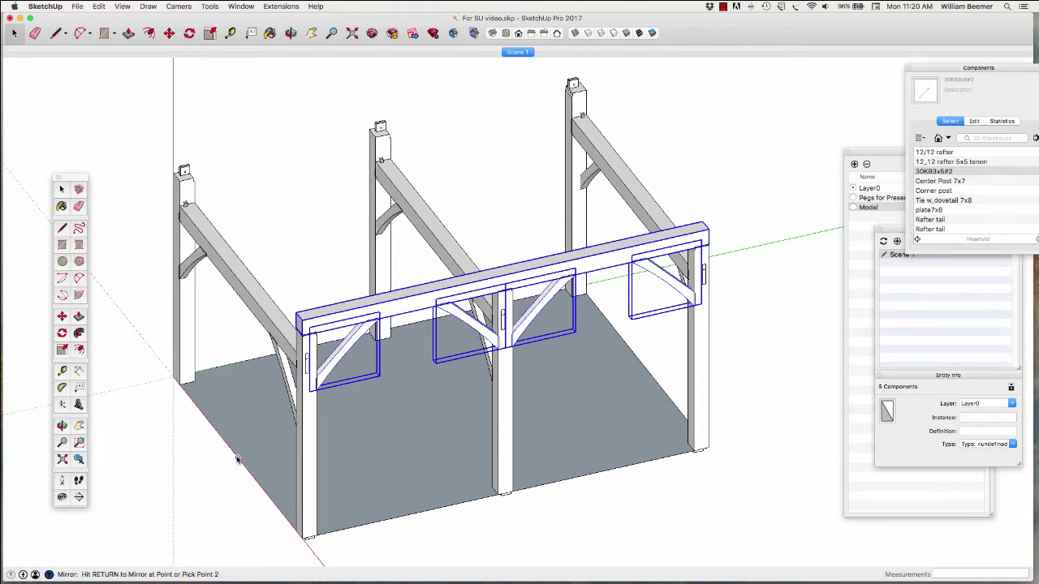
click(239, 405)
key(Return)
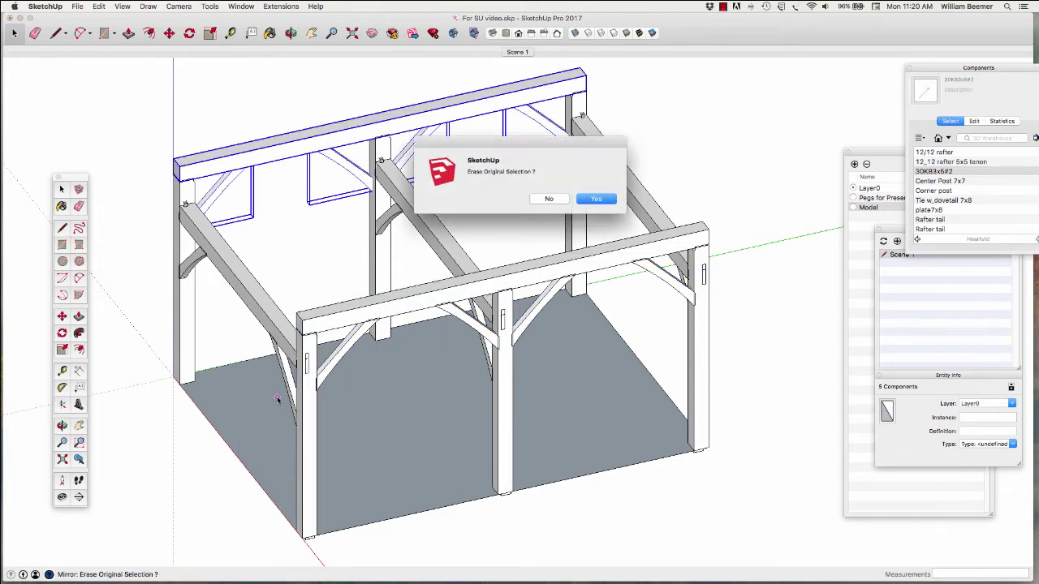
click(553, 200)
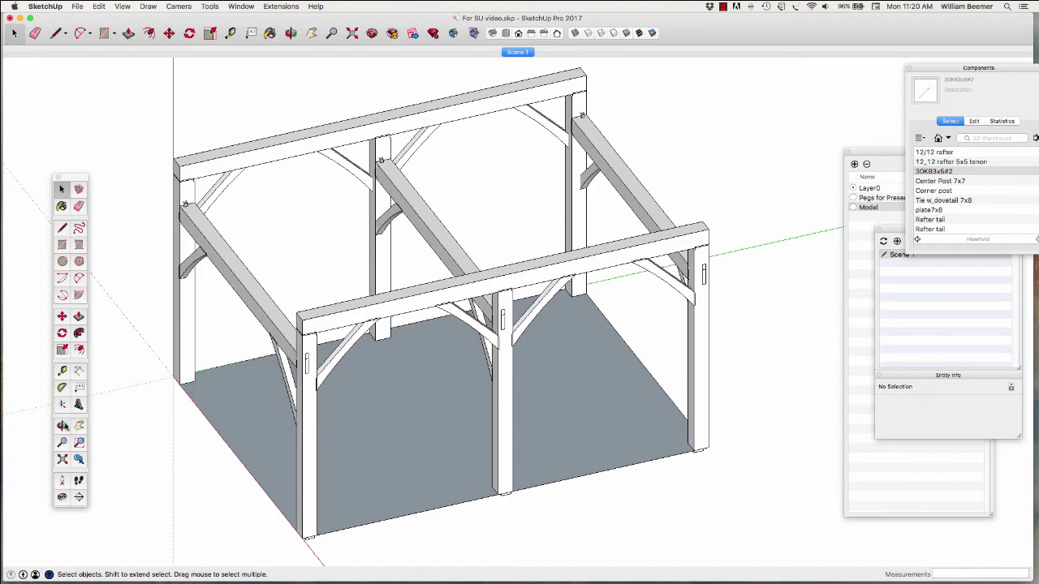
click(62, 426)
drag(244, 360, 442, 336)
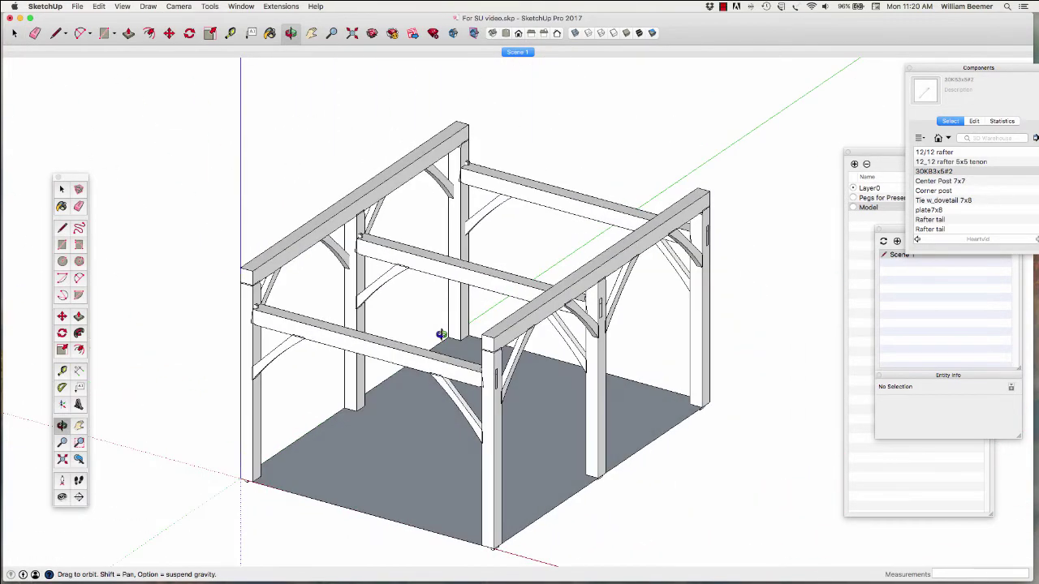
Restore the Scene 1 gable-end view of the frame.
click(520, 54)
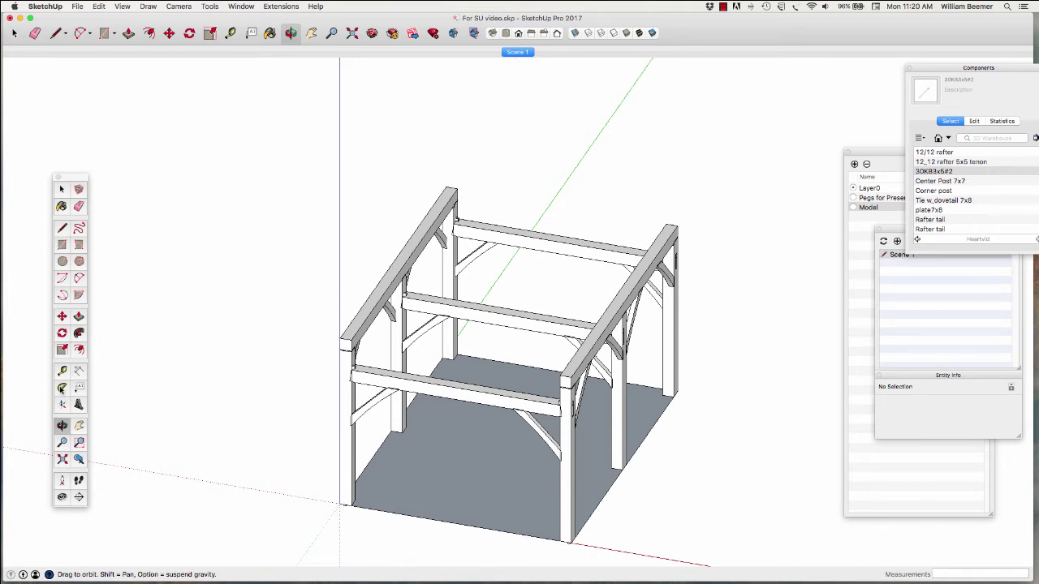
click(61, 388)
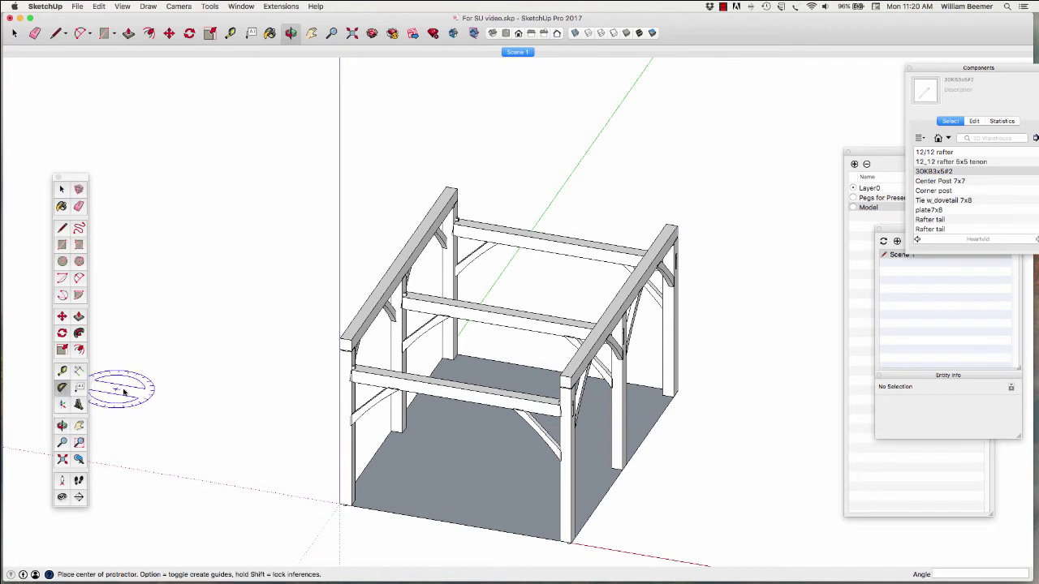
Draw a 12:12 guide line rising from the left end post top.
click(341, 340)
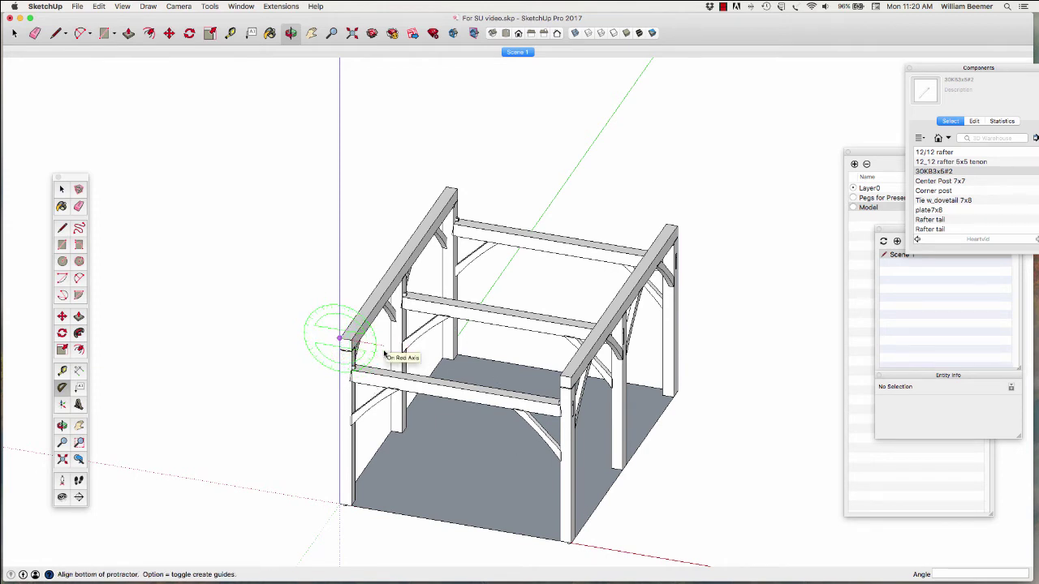
click(385, 353)
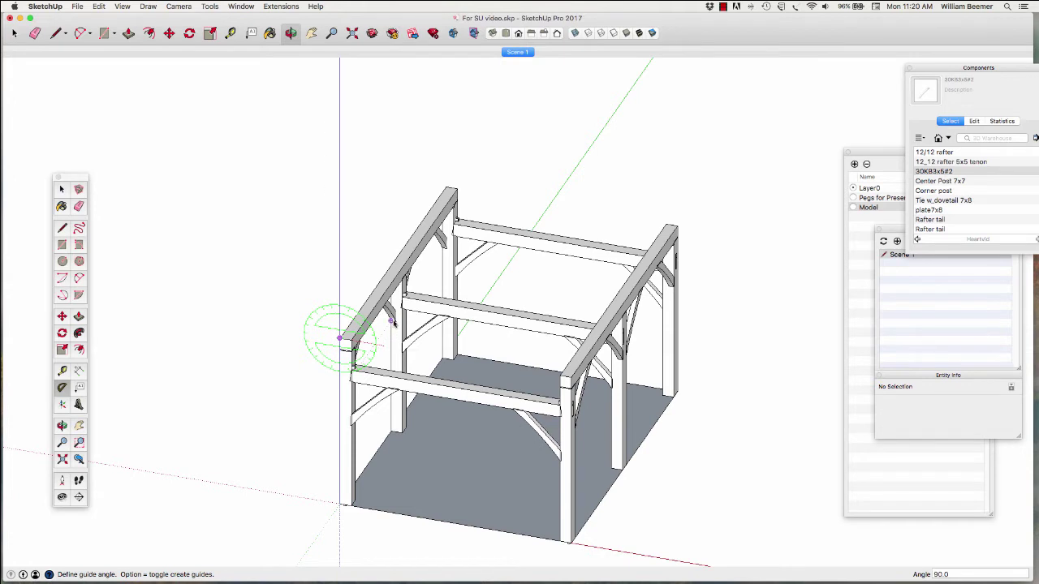
click(653, 116)
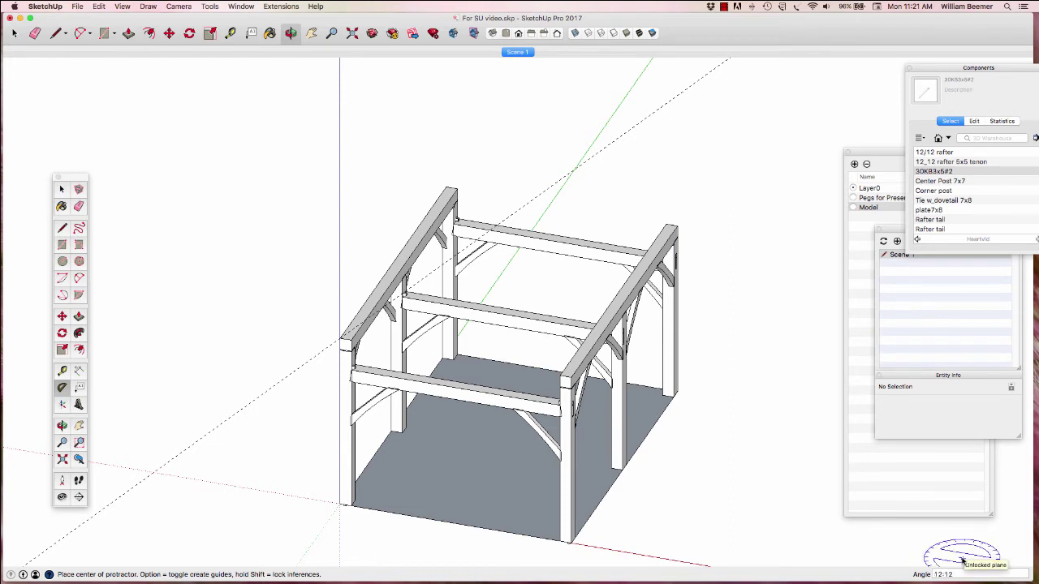
key(Return)
Draw a second 12:12 guide line from the right end post top, crossing the first.
click(570, 379)
click(492, 367)
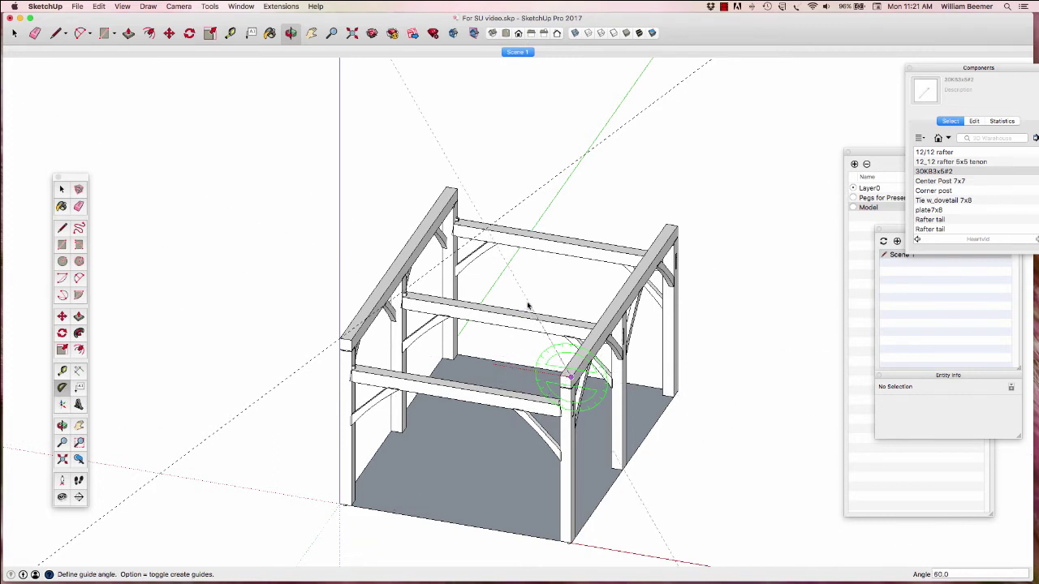
click(528, 306)
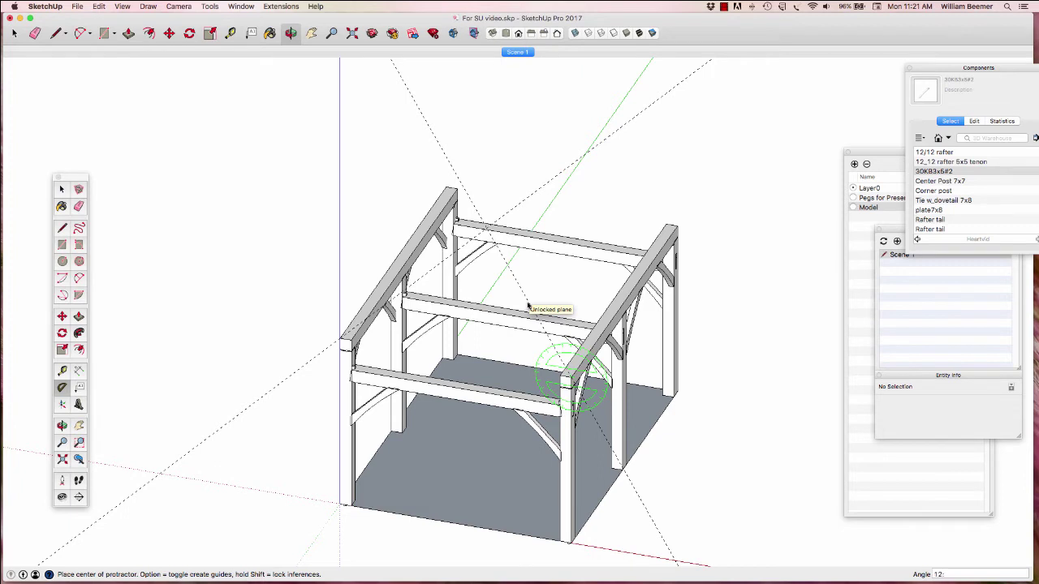
text(12:12)
key(Return)
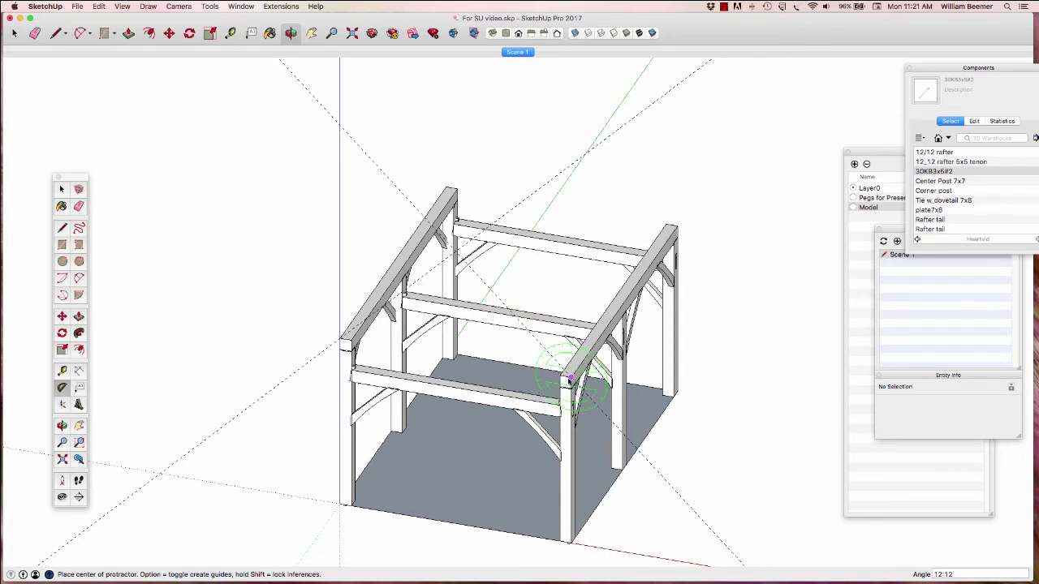
click(61, 188)
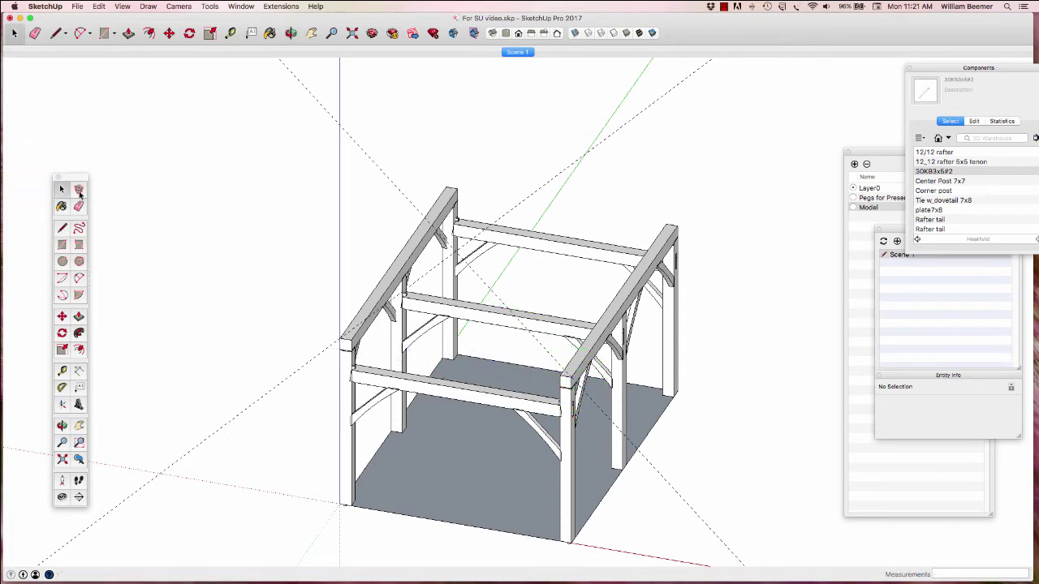
Switch to Front view and place the 12/12 rafter component near the right post top.
click(519, 34)
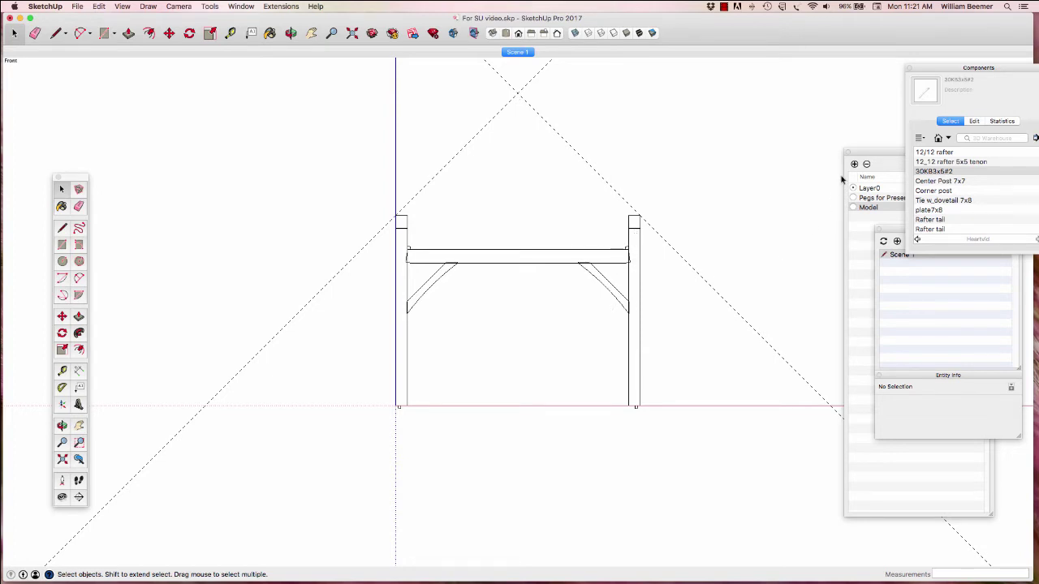
click(935, 153)
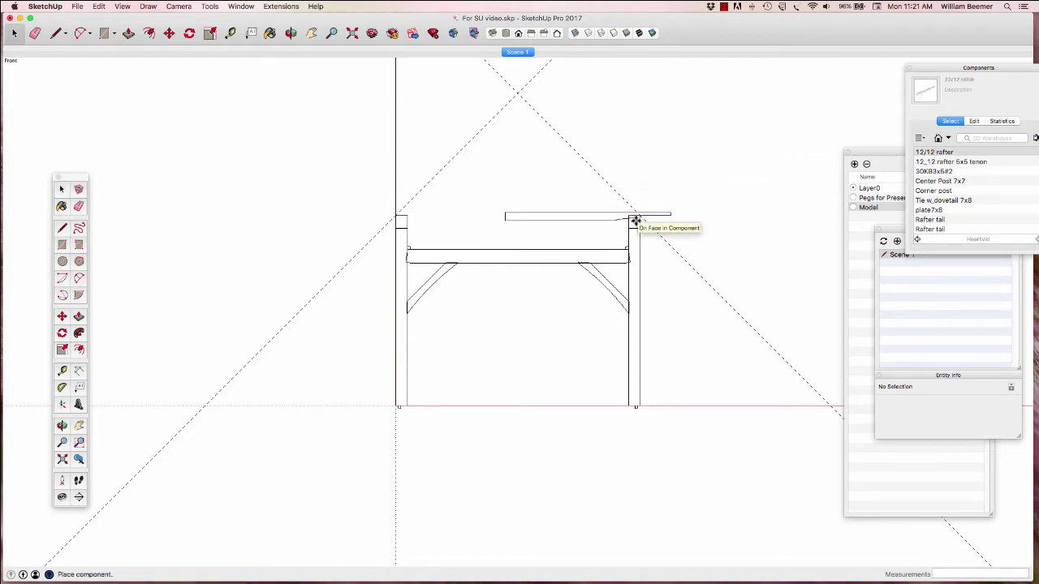
click(635, 221)
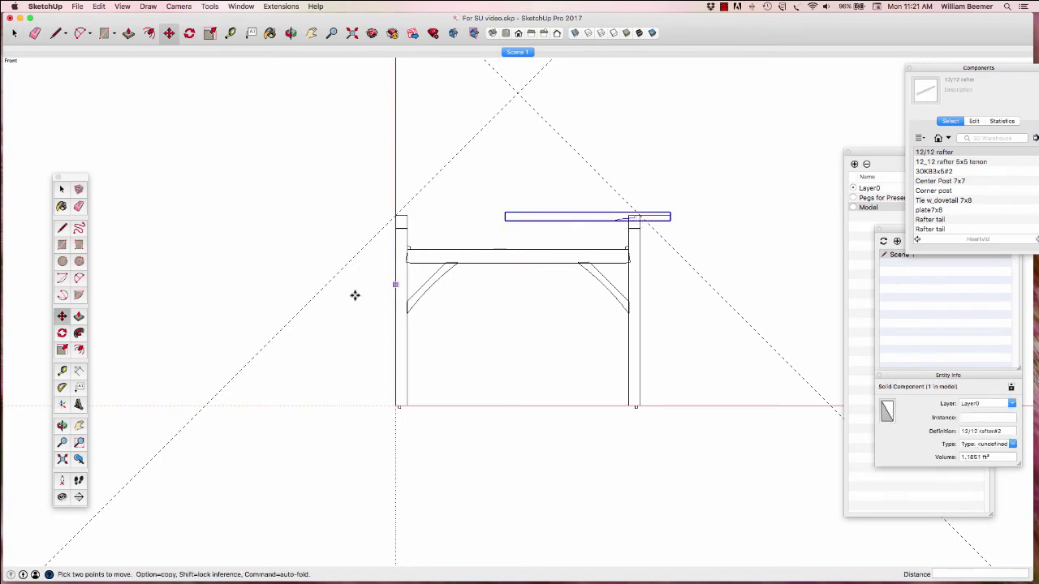
scroll(92, 474, down, 1)
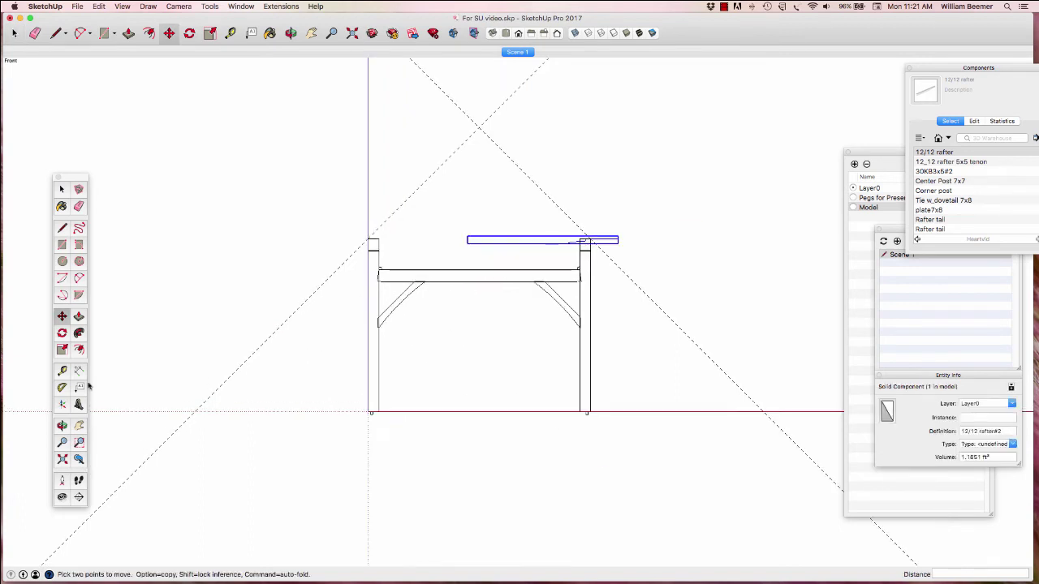
Rotate the rafter about its end to a 12:12 slope.
click(62, 333)
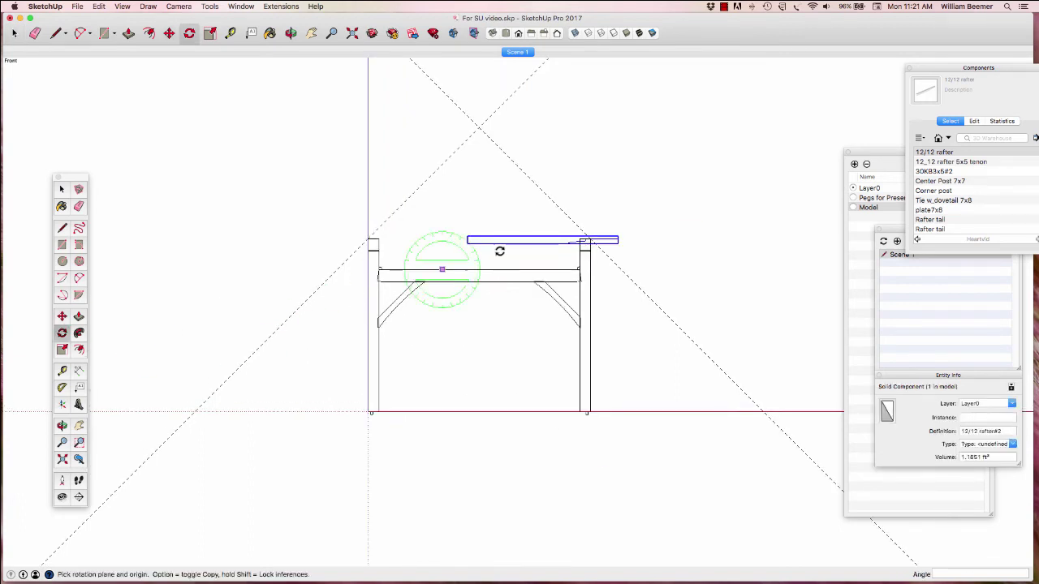
click(571, 237)
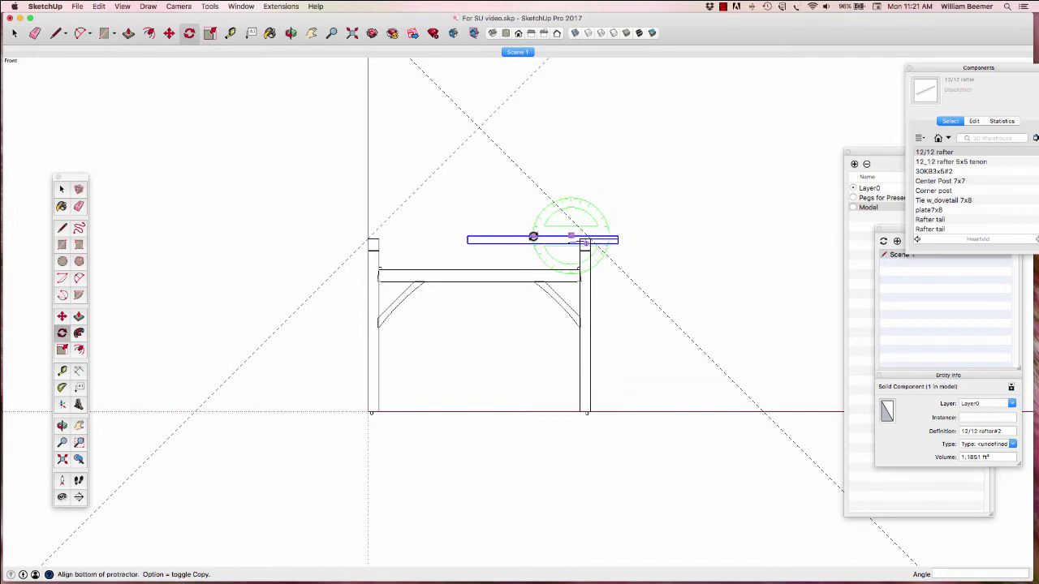
click(532, 236)
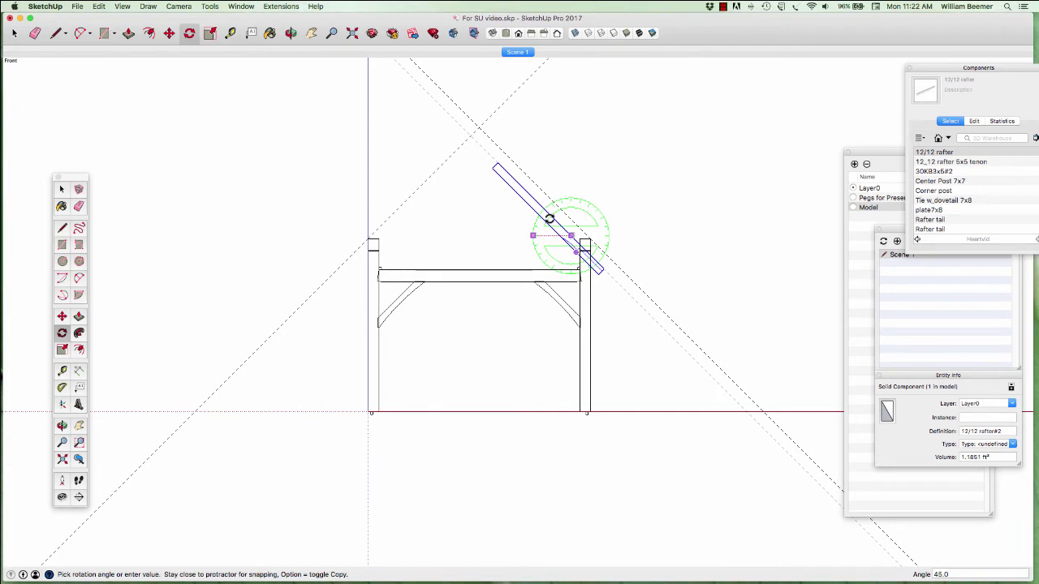
click(549, 219)
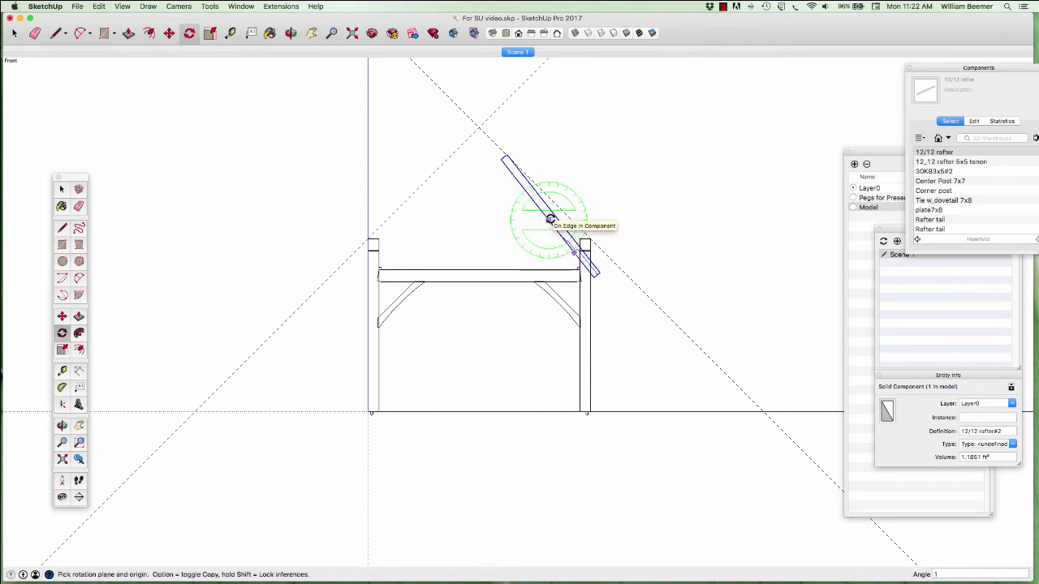
text(12:12)
key(Return)
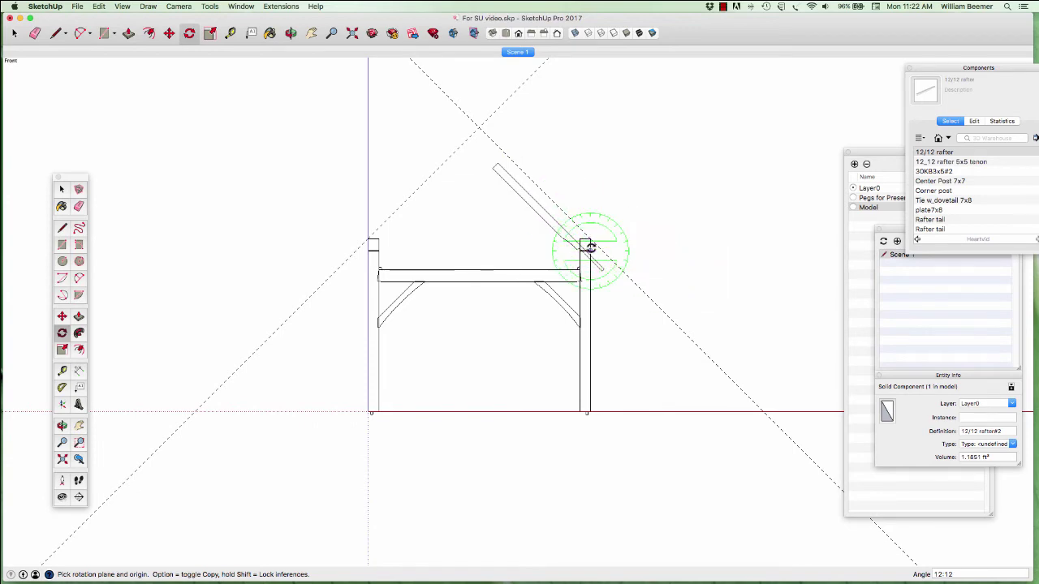
scroll(589, 246, up, 5)
scroll(590, 248, up, 3)
Slide the 12/12 rafter down its slope so it rests on the right plate.
key(space)
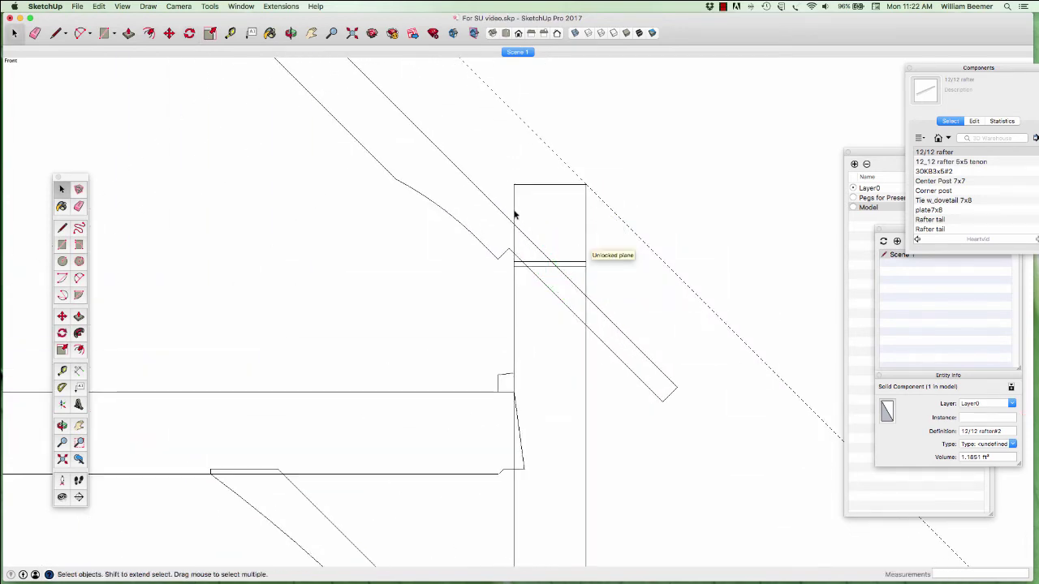
click(503, 215)
key(o)
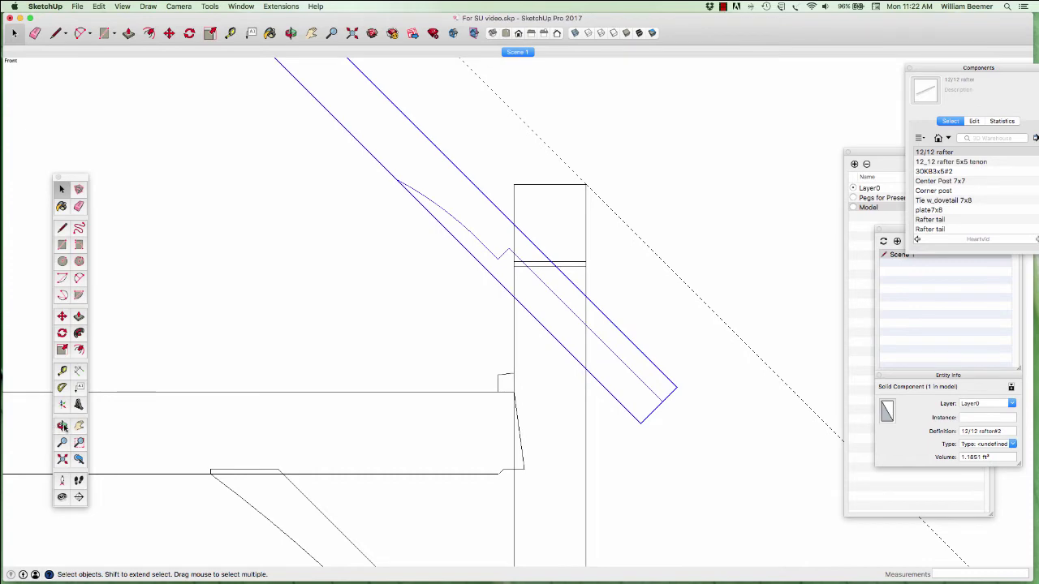
drag(359, 360, 336, 399)
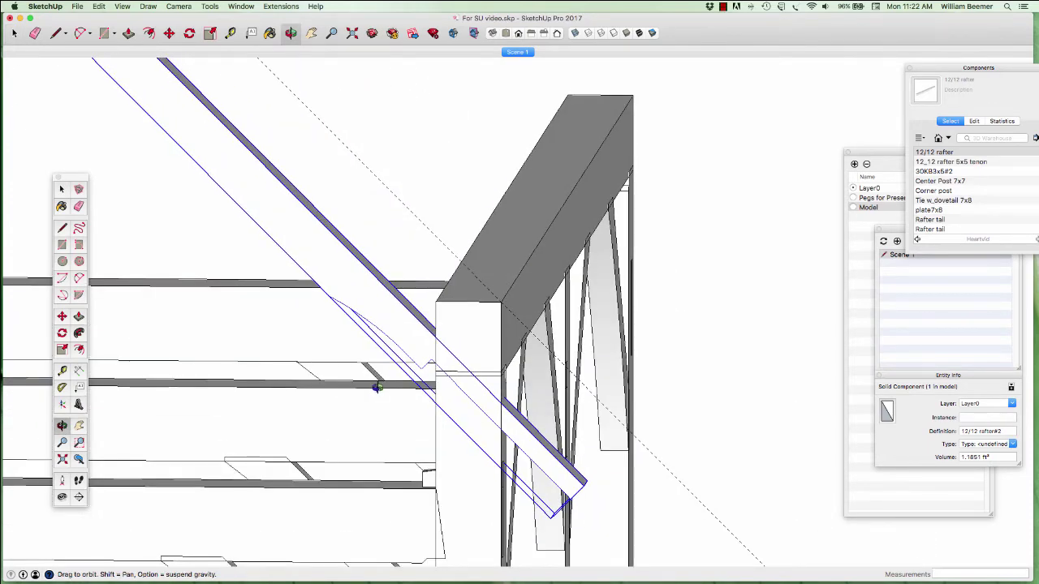
key(m)
click(435, 325)
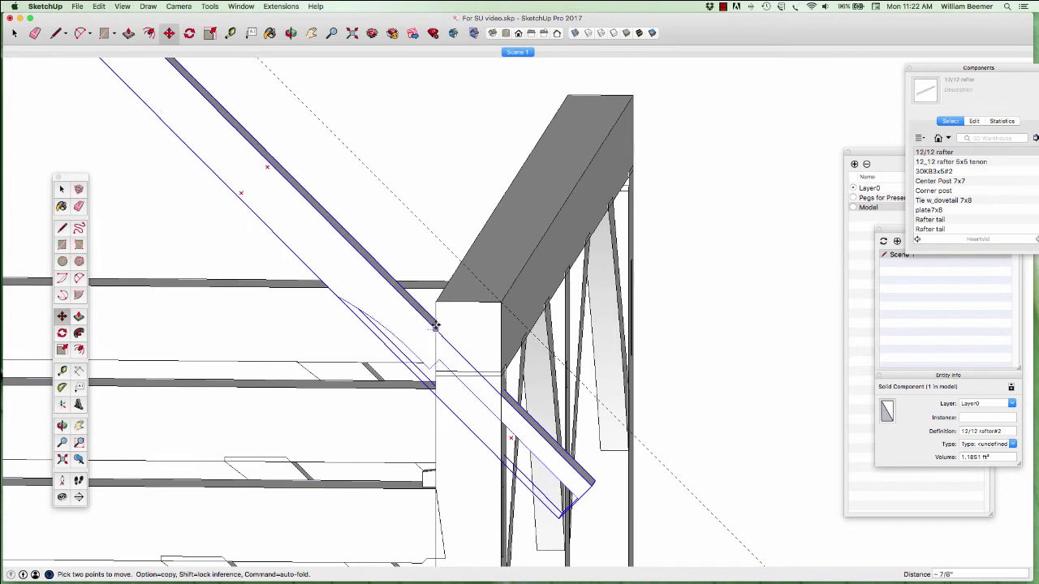
click(406, 295)
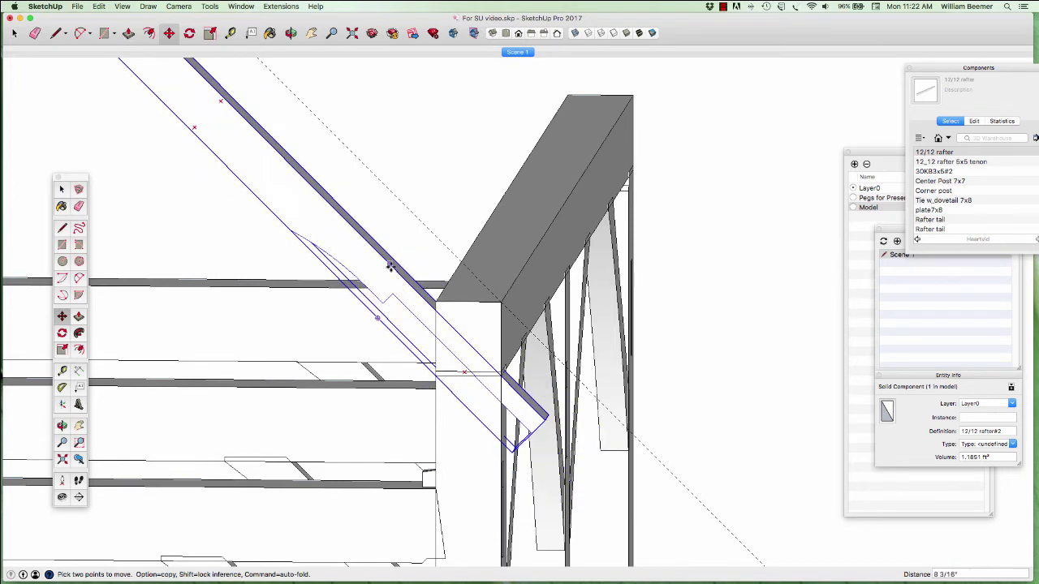
click(392, 296)
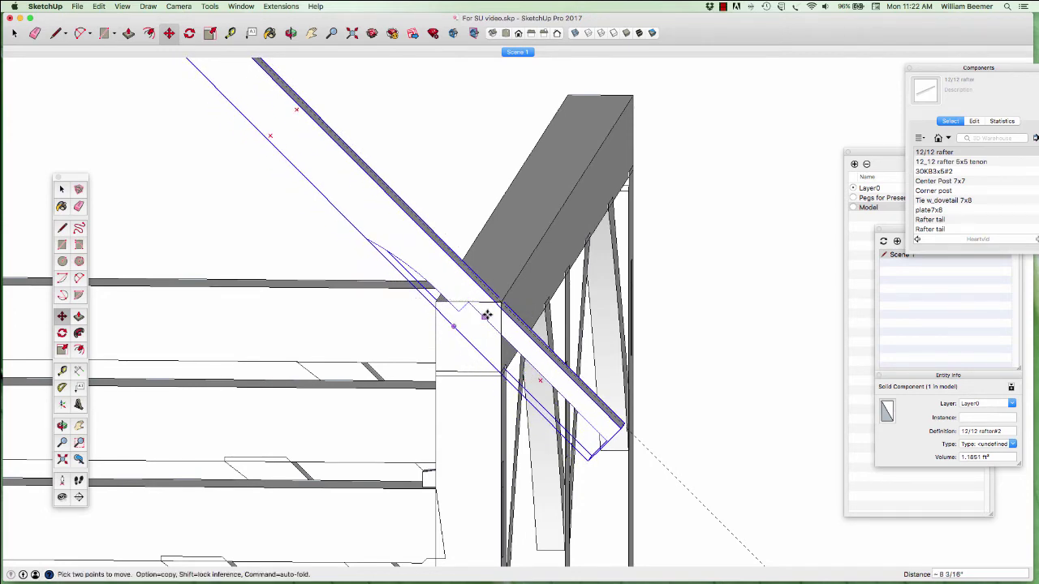
Zoom out and pick the '12_12 rafter 5x5 tenon' component for placing.
scroll(467, 304, up, 3)
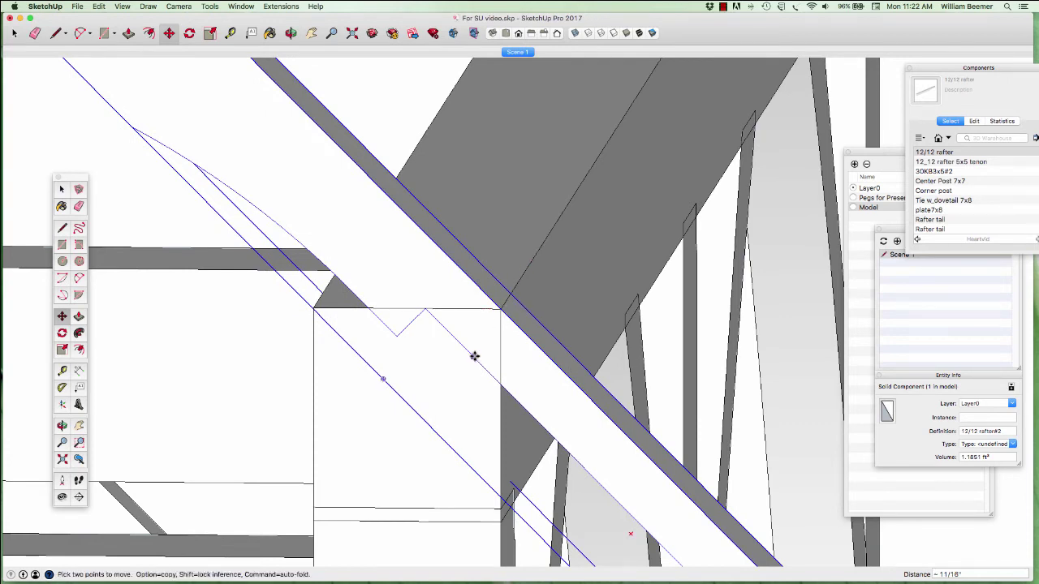
scroll(474, 362, down, 3)
scroll(490, 368, down, 6)
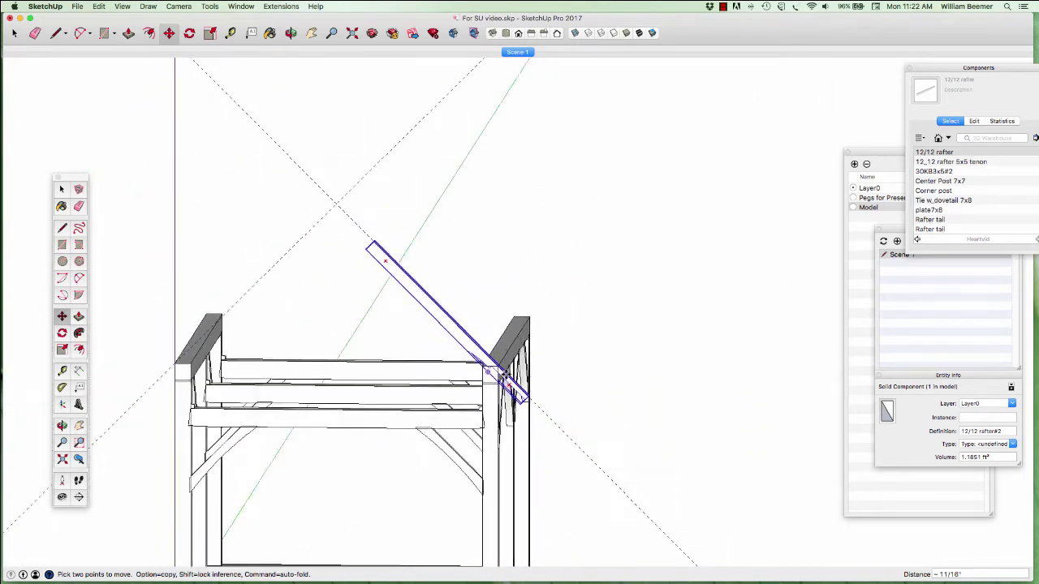
scroll(504, 377, down, 1)
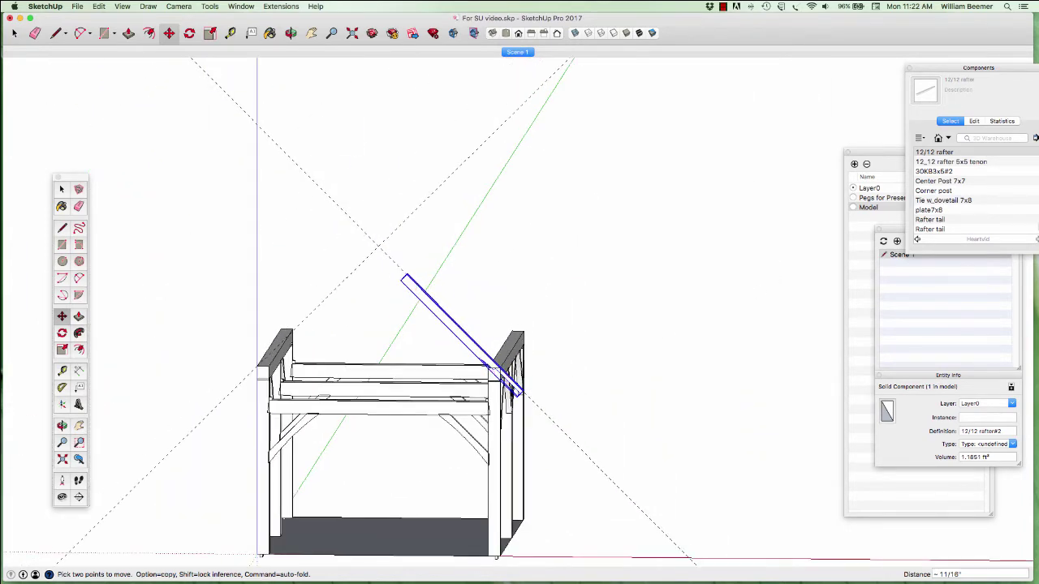
click(963, 163)
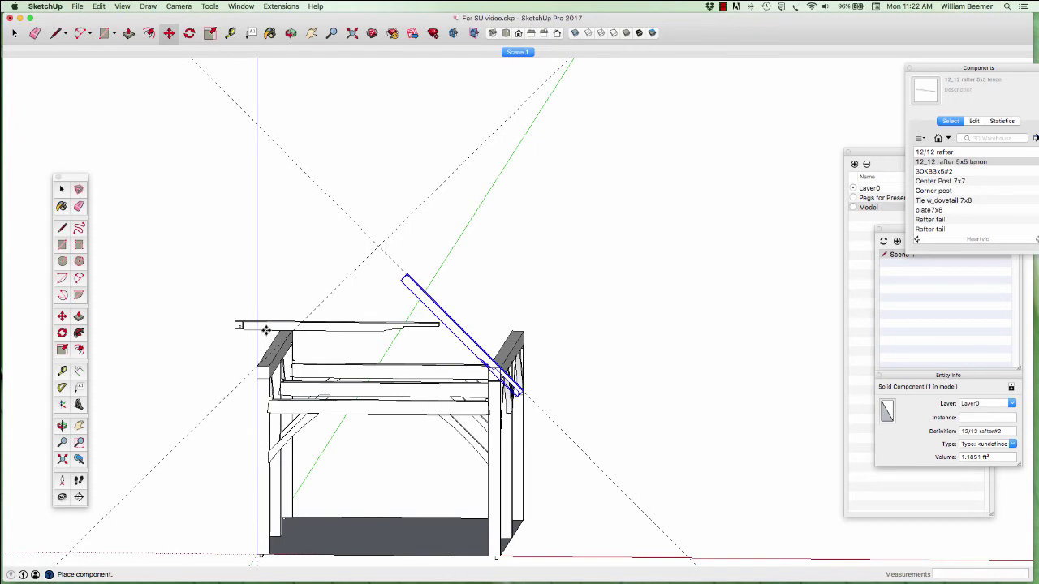
Place the 12_12 rafter 5x5 tenon, turn it 180° end for end, and move it beside the left plate.
click(265, 331)
click(62, 425)
drag(336, 365, 263, 510)
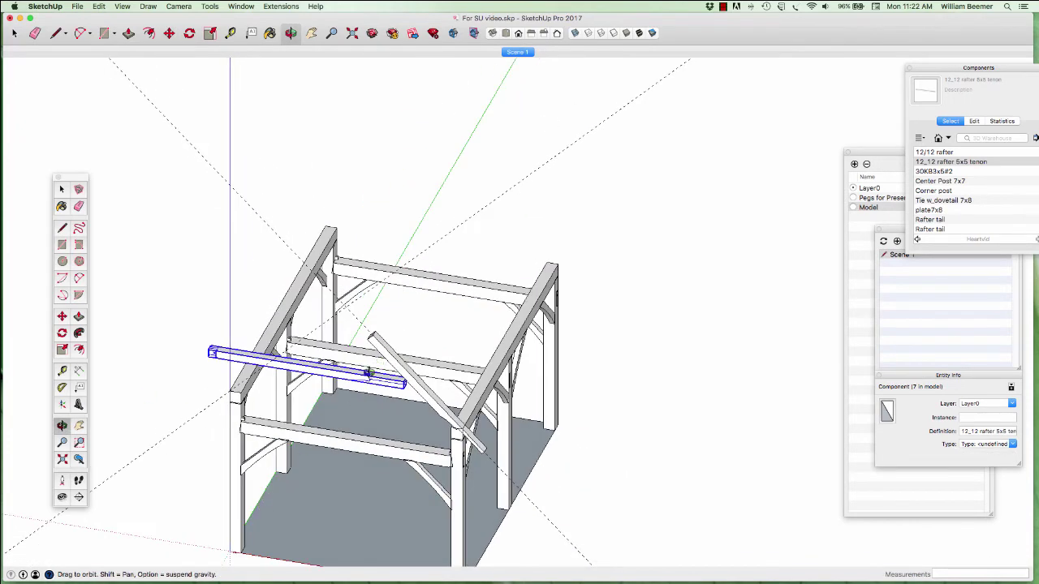
key(q)
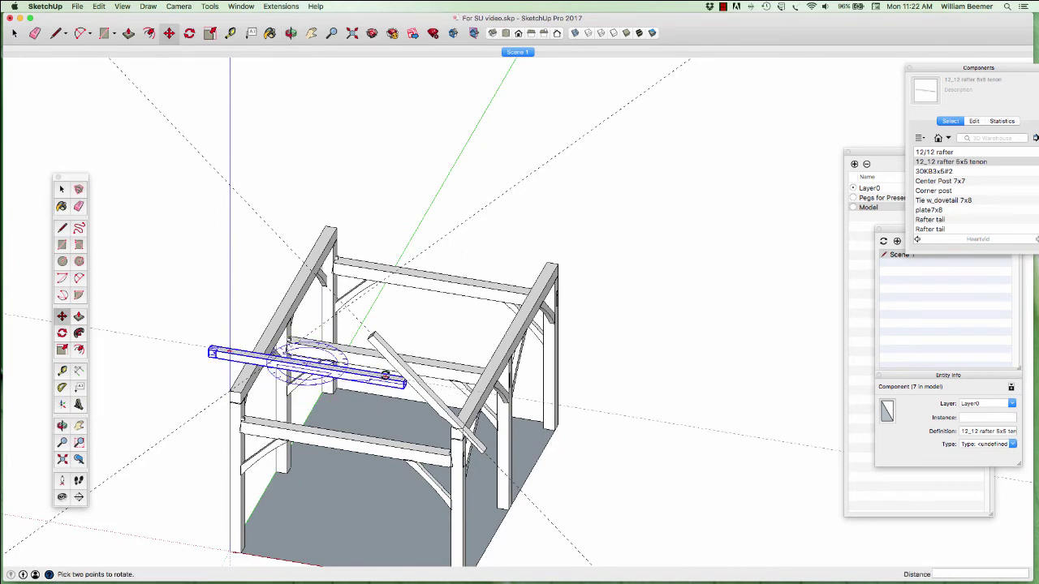
click(386, 375)
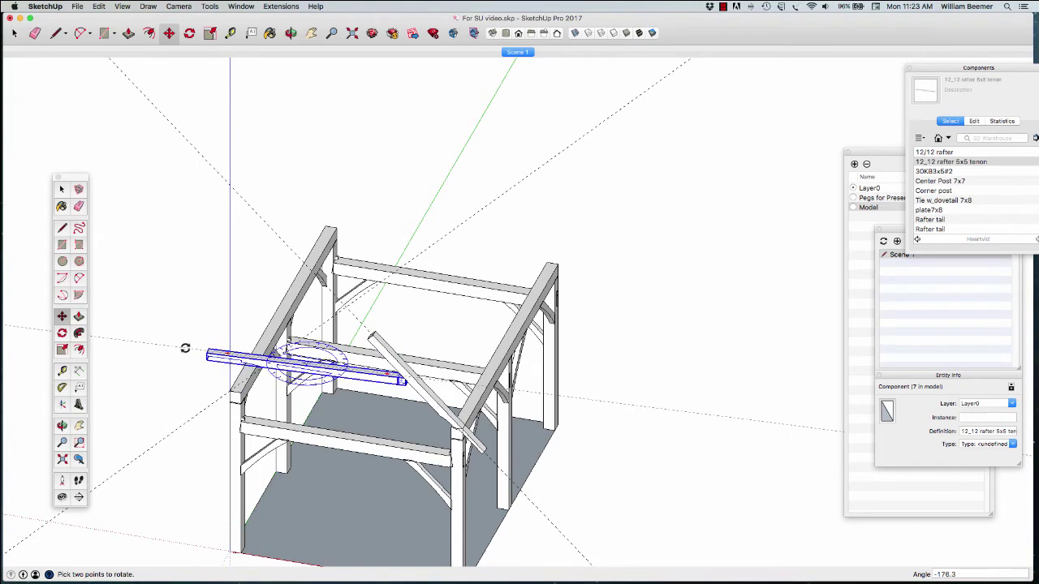
click(187, 344)
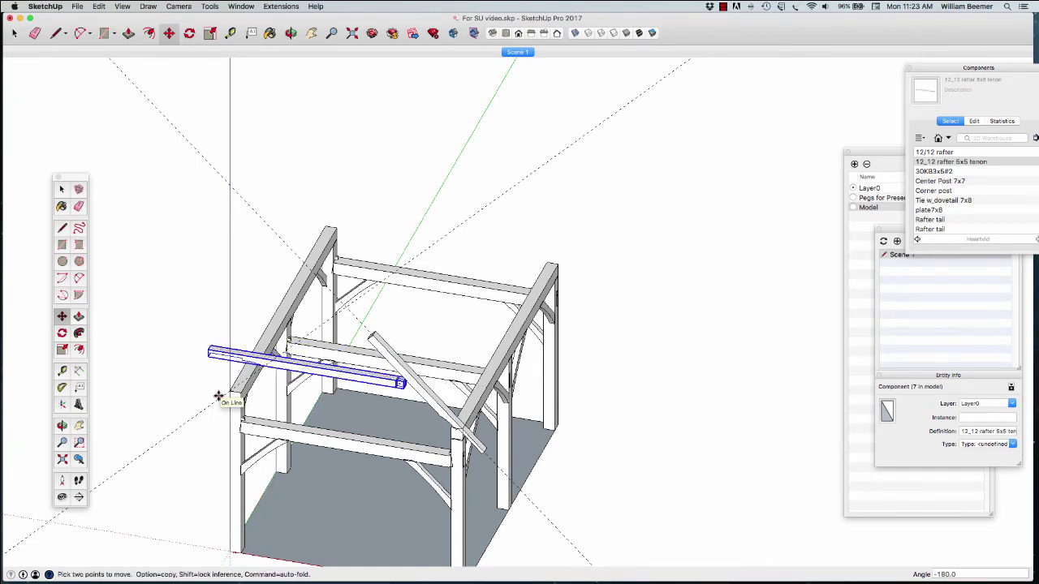
scroll(231, 389, up, 3)
scroll(234, 386, up, 1)
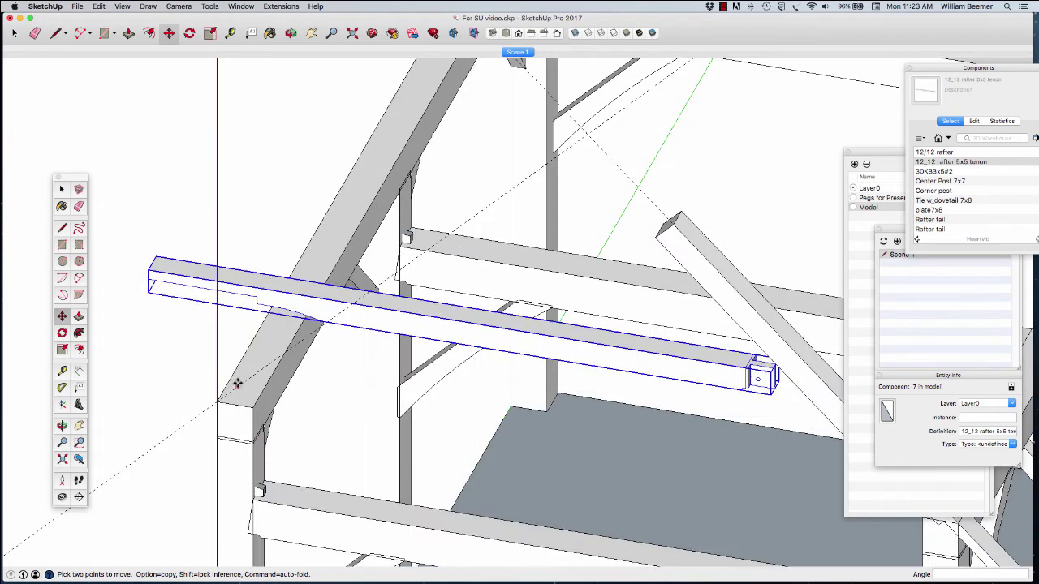
click(258, 295)
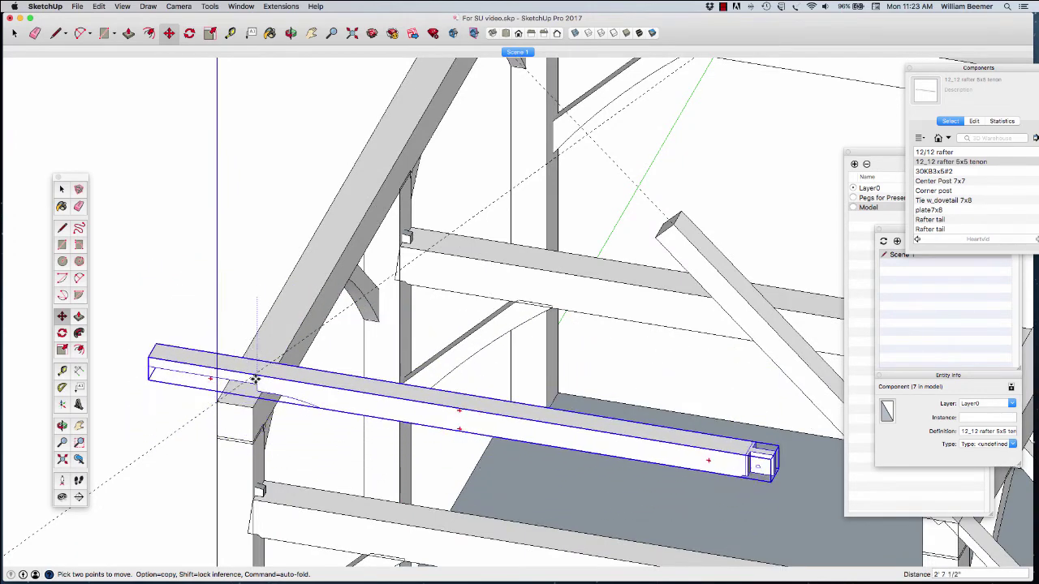
click(258, 396)
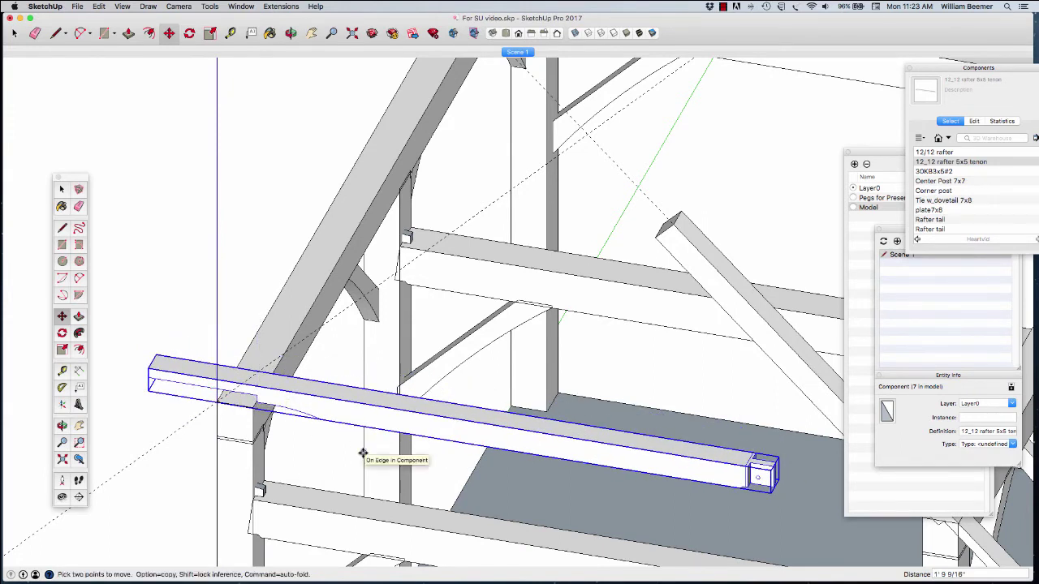
Tilt the new rafter up toward the peak at a 12:12 pitch.
click(62, 333)
click(62, 316)
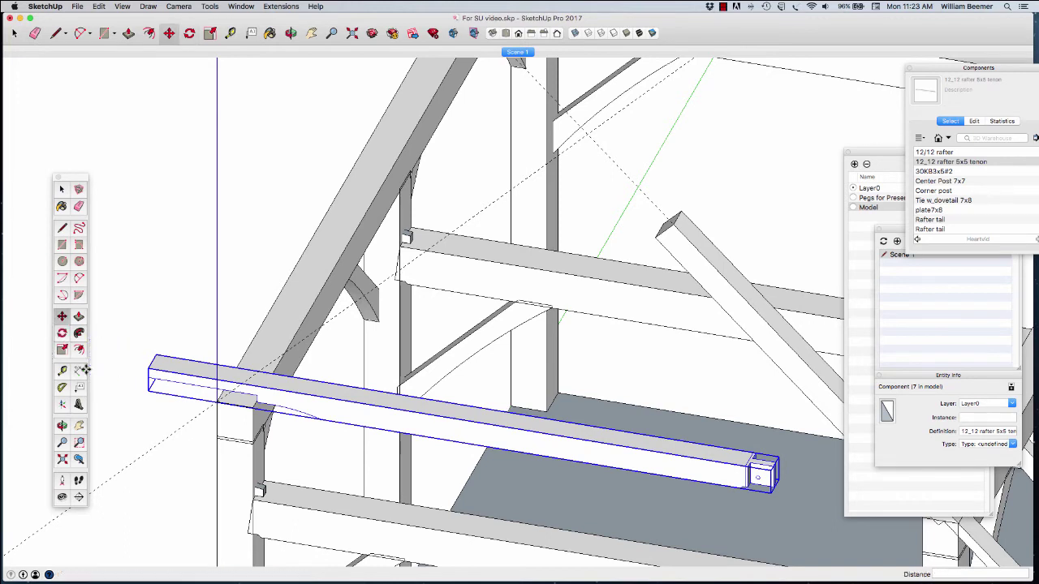
click(62, 334)
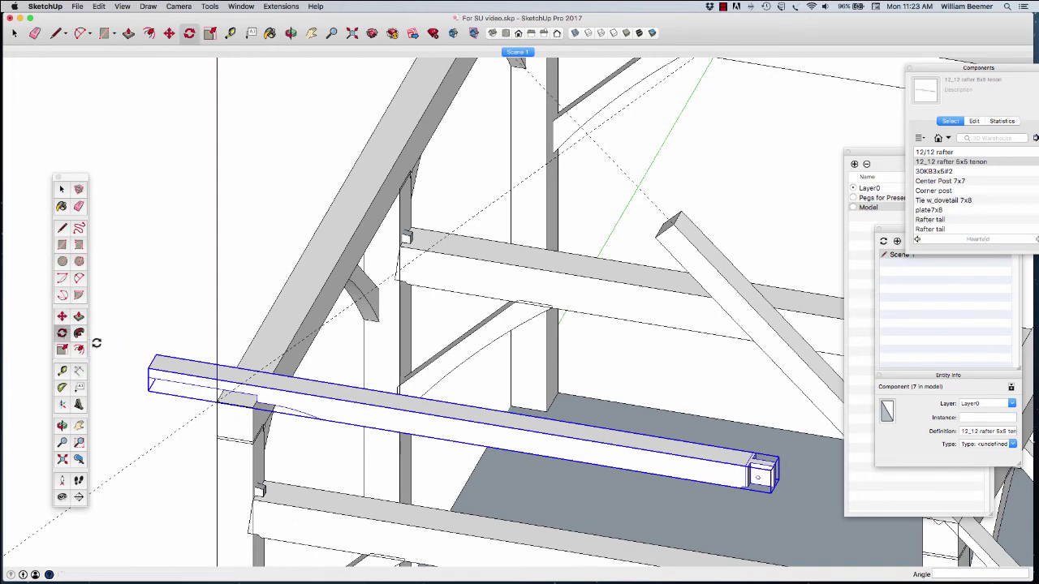
click(384, 409)
click(474, 421)
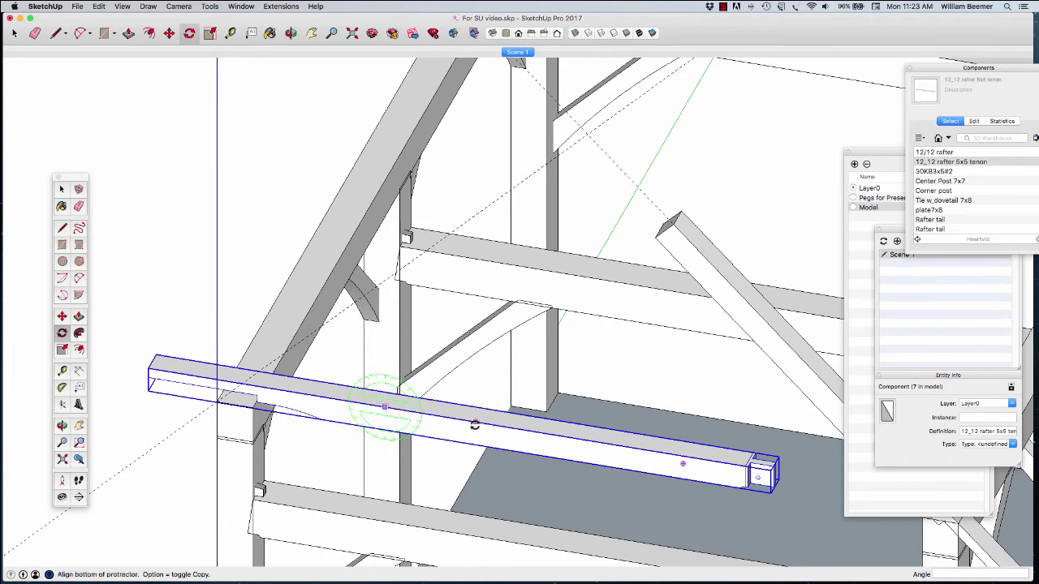
click(468, 367)
text(12:)
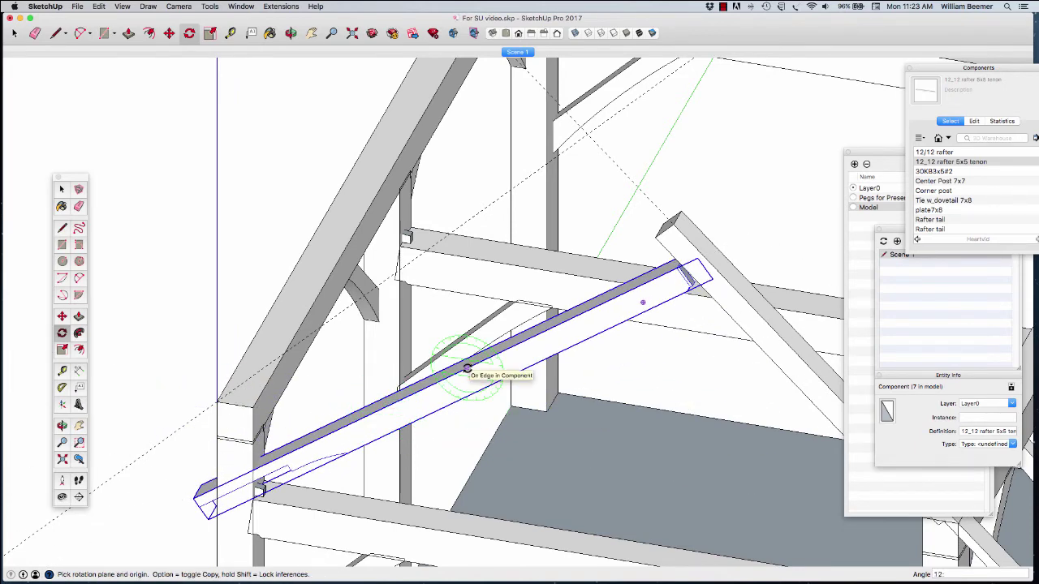
text(12)
key(Return)
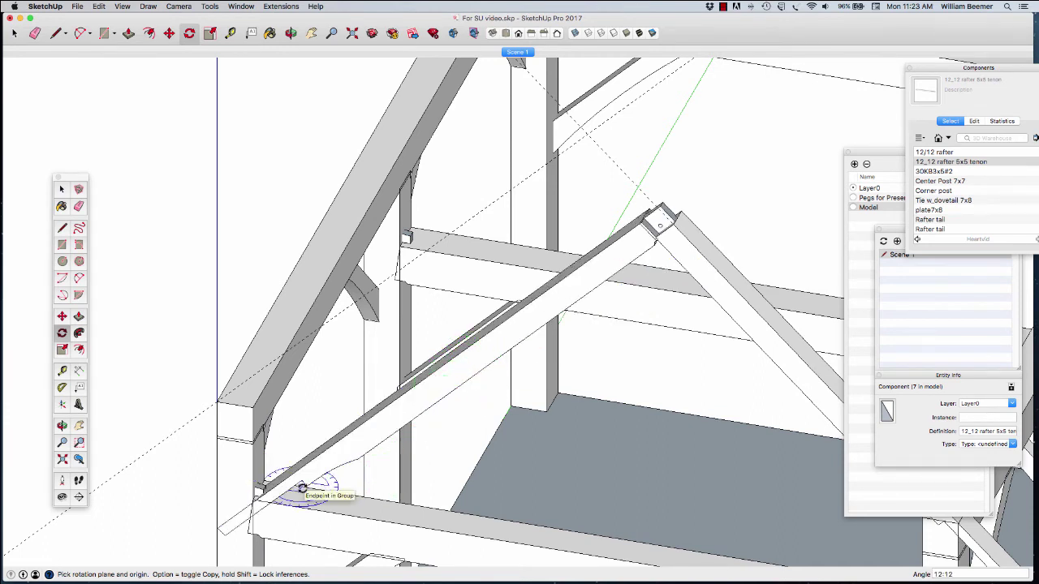
Seat the rafter's foot on the left plate corner so it meets the first rafter at the peak.
key(m)
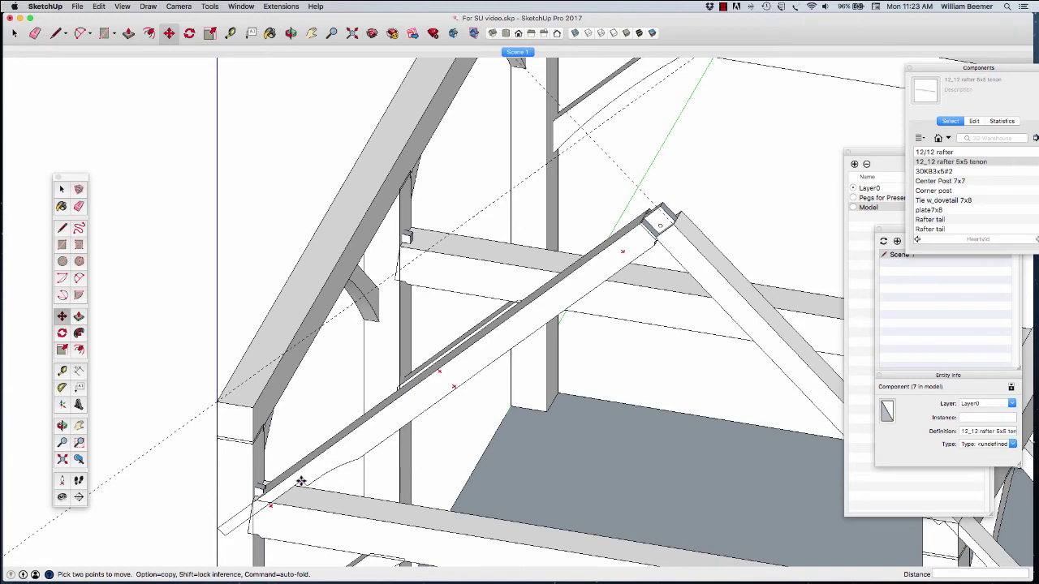
click(300, 481)
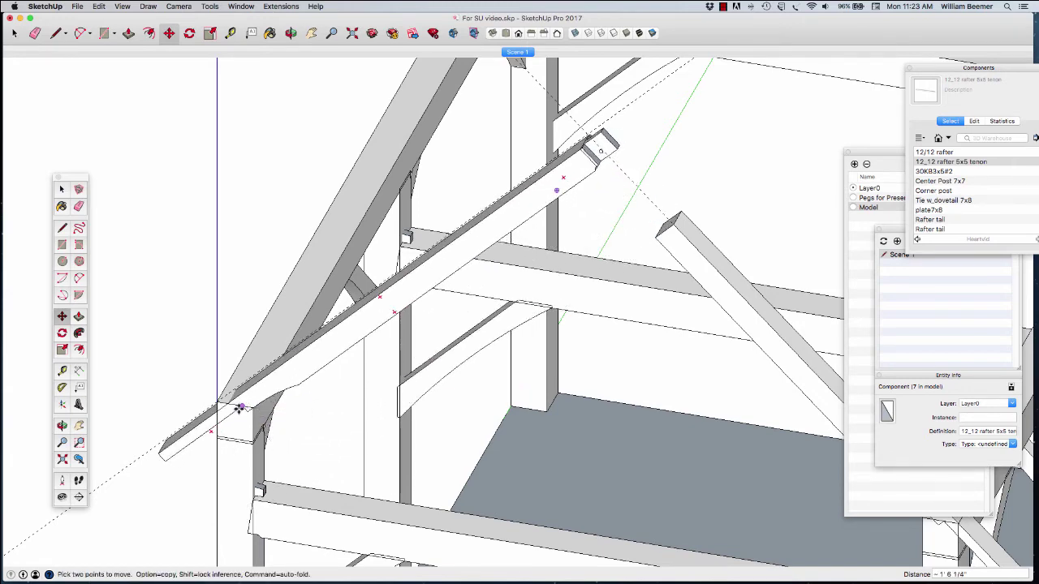
scroll(238, 406, up, 5)
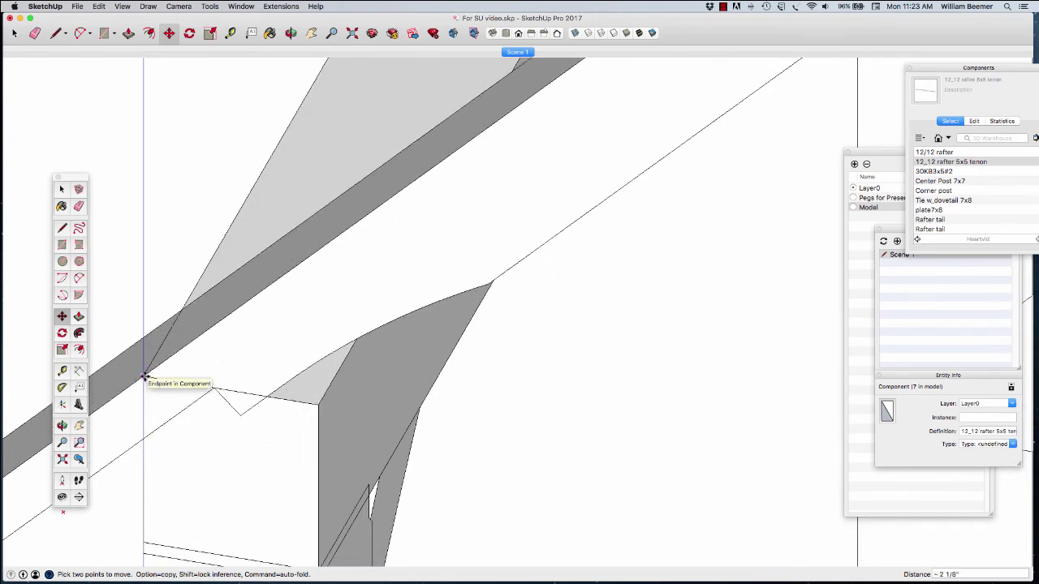
click(145, 377)
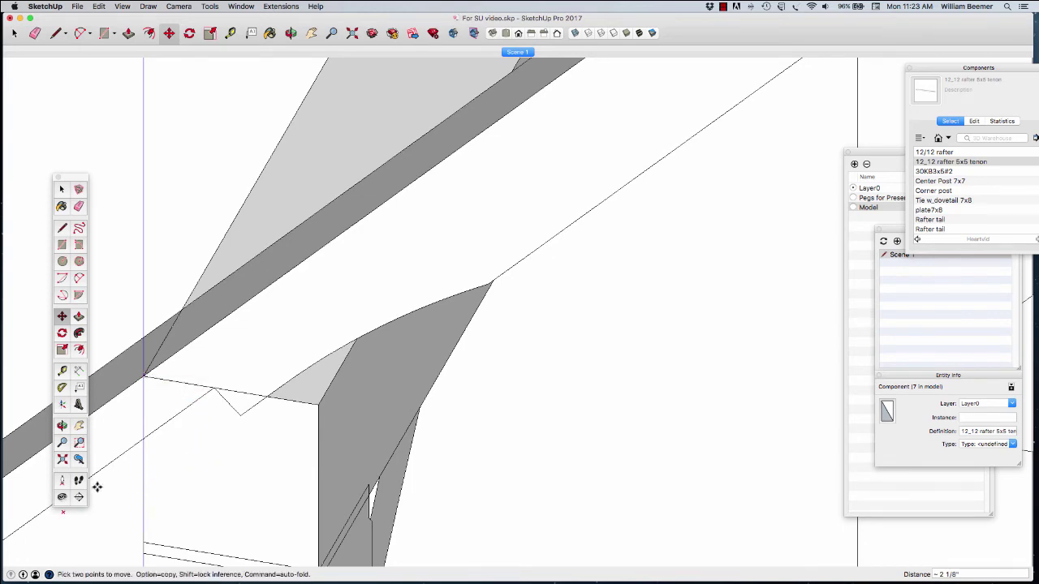
scroll(417, 390, down, 6)
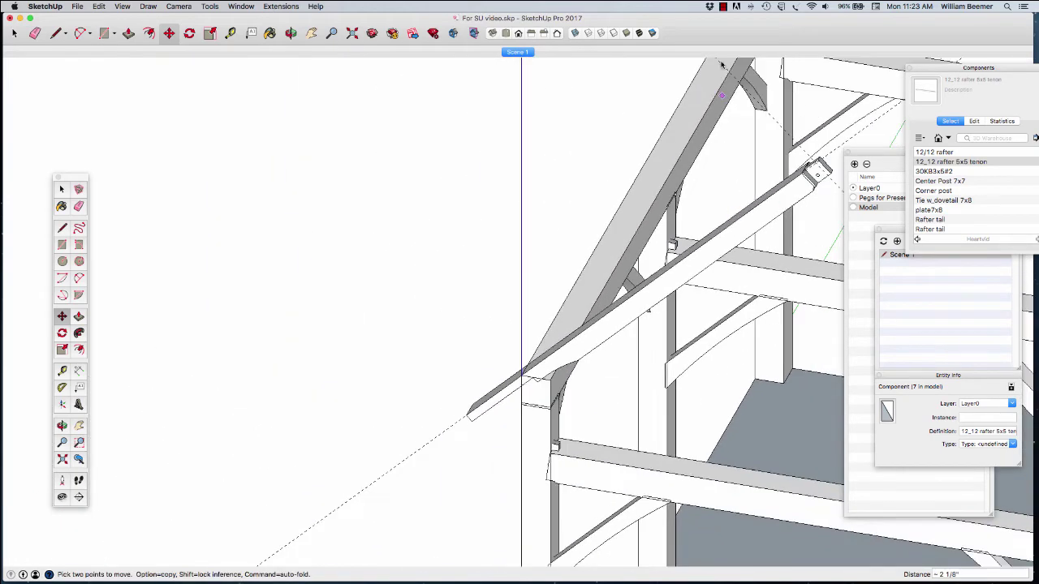
click(79, 425)
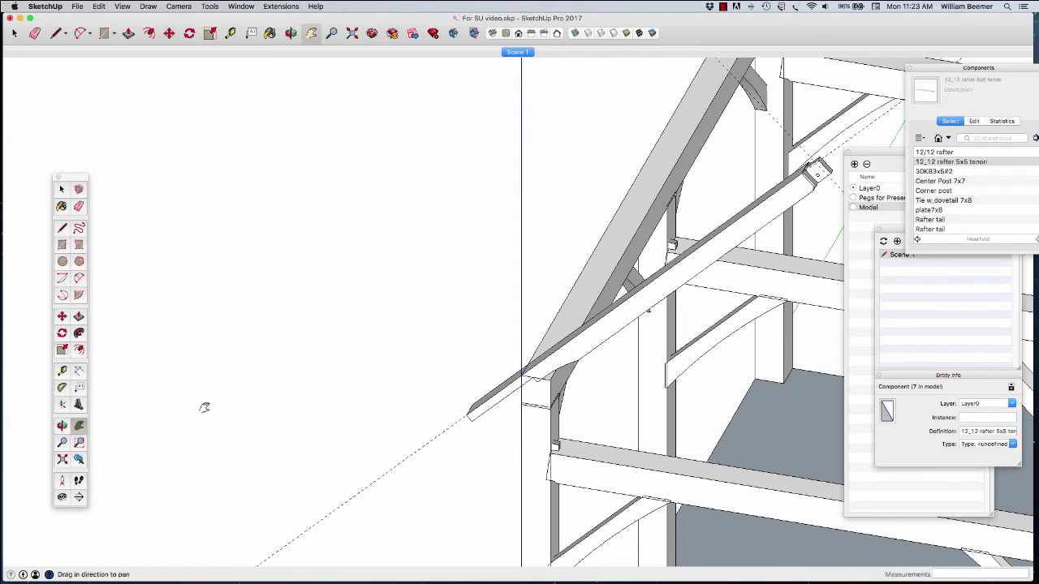
drag(554, 324, 181, 388)
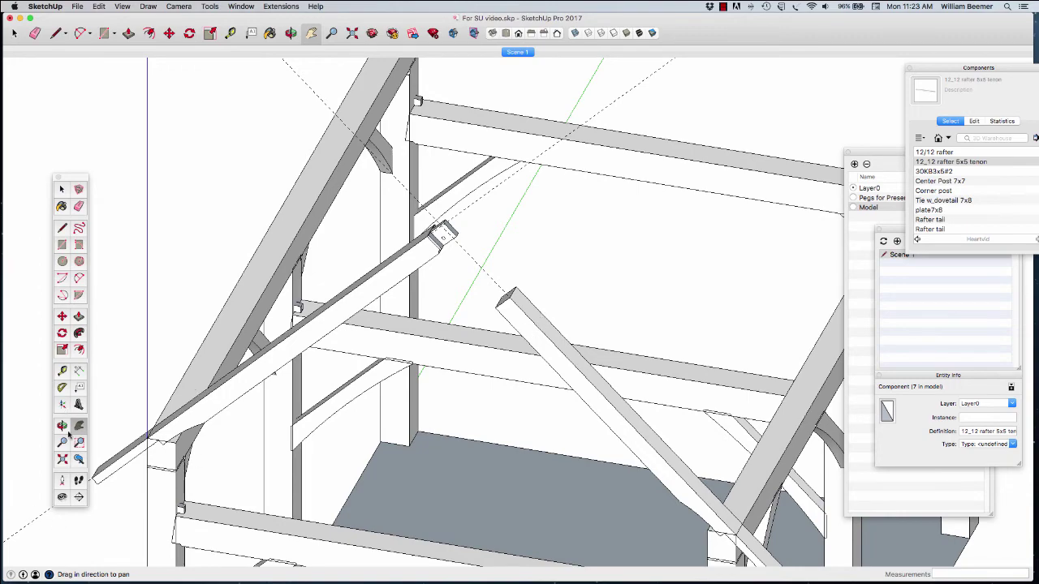
click(62, 425)
drag(243, 429, 563, 398)
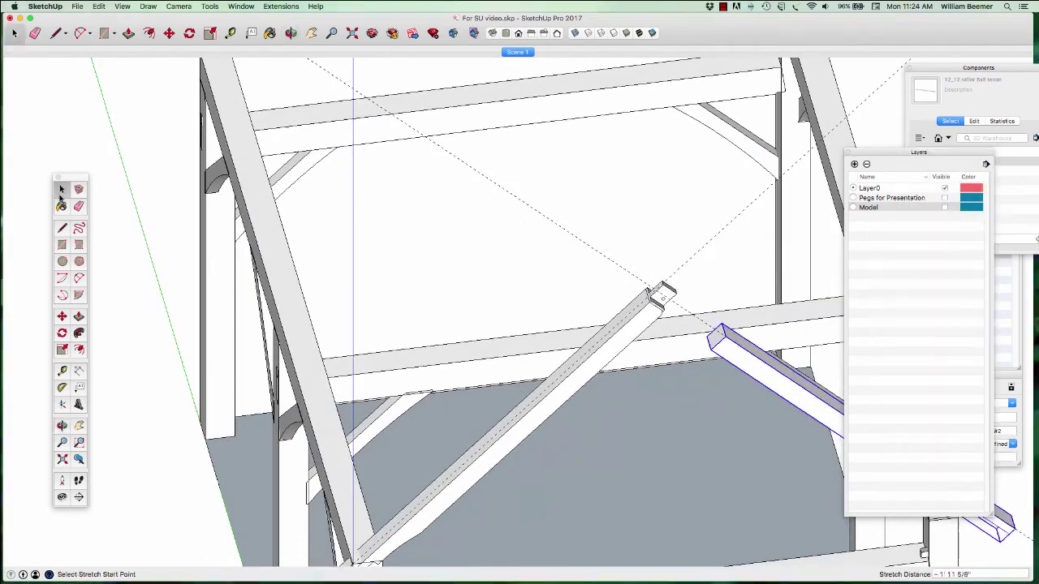
click(61, 190)
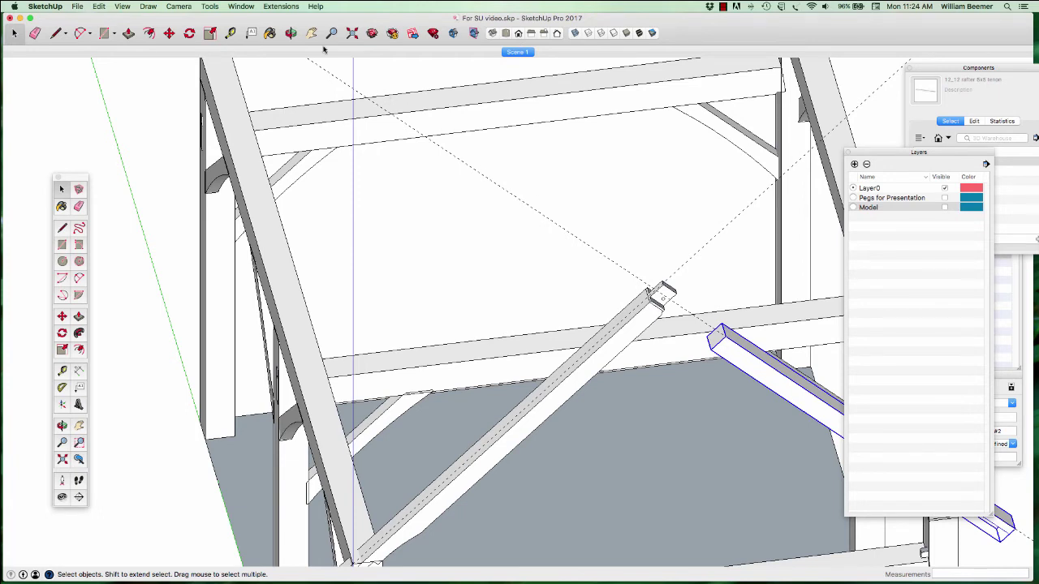
Use the TF Stretch Tool to lengthen the rafter's upper end at the peak, giving 1.5243 ft³.
click(272, 6)
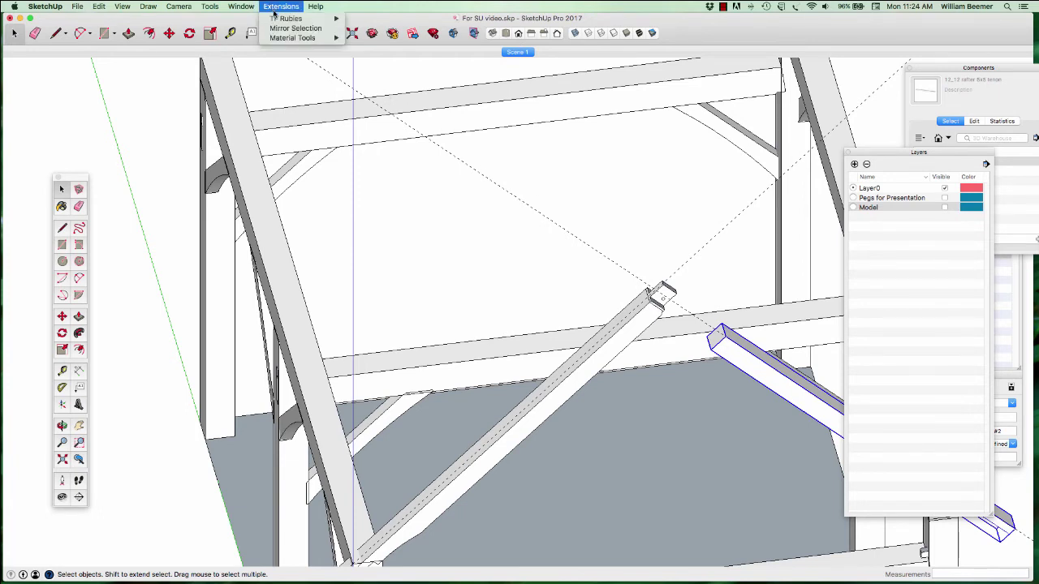
mouse_move(279, 20)
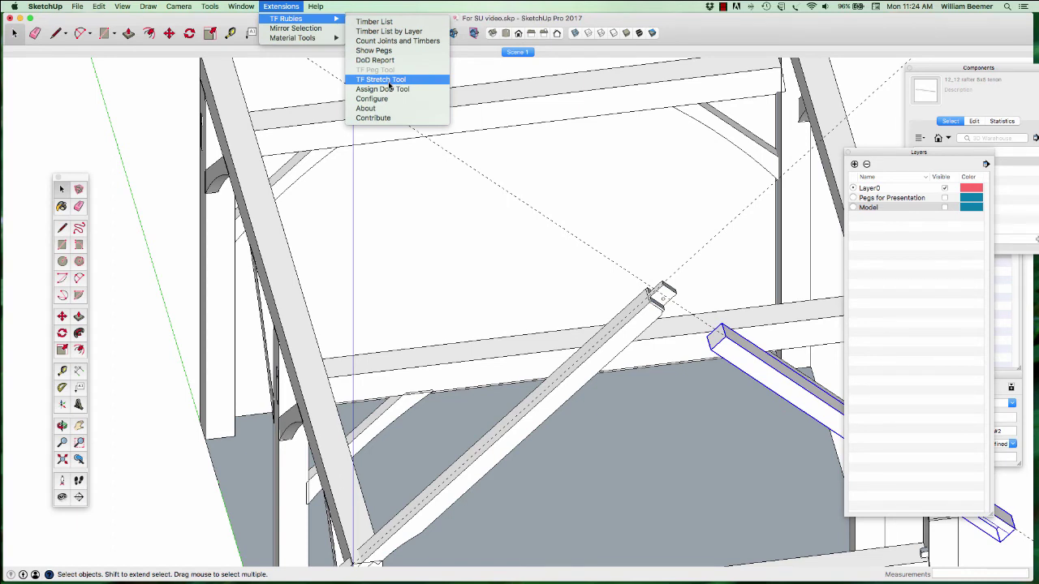
click(382, 80)
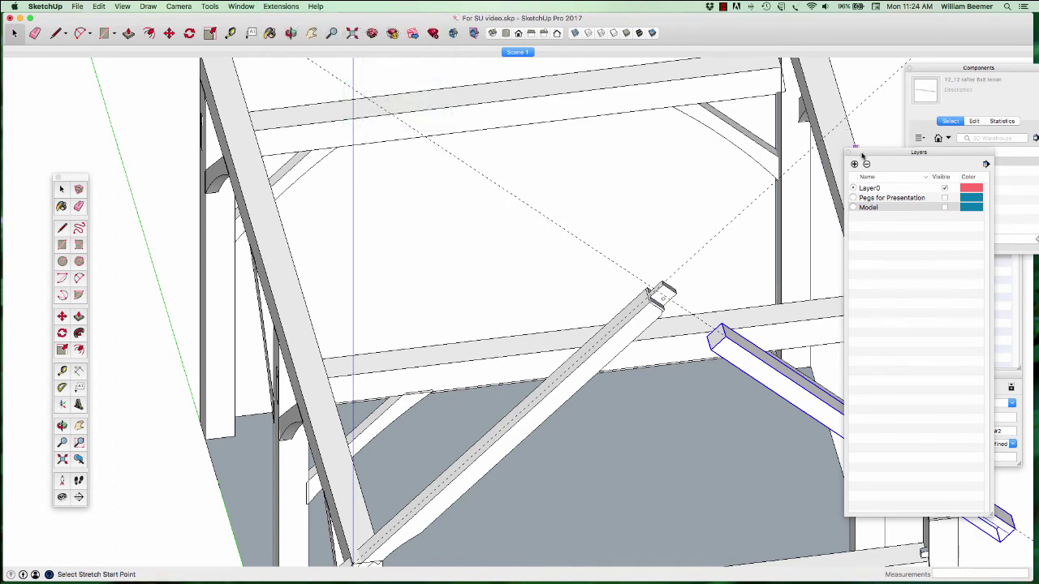
drag(863, 153, 970, 60)
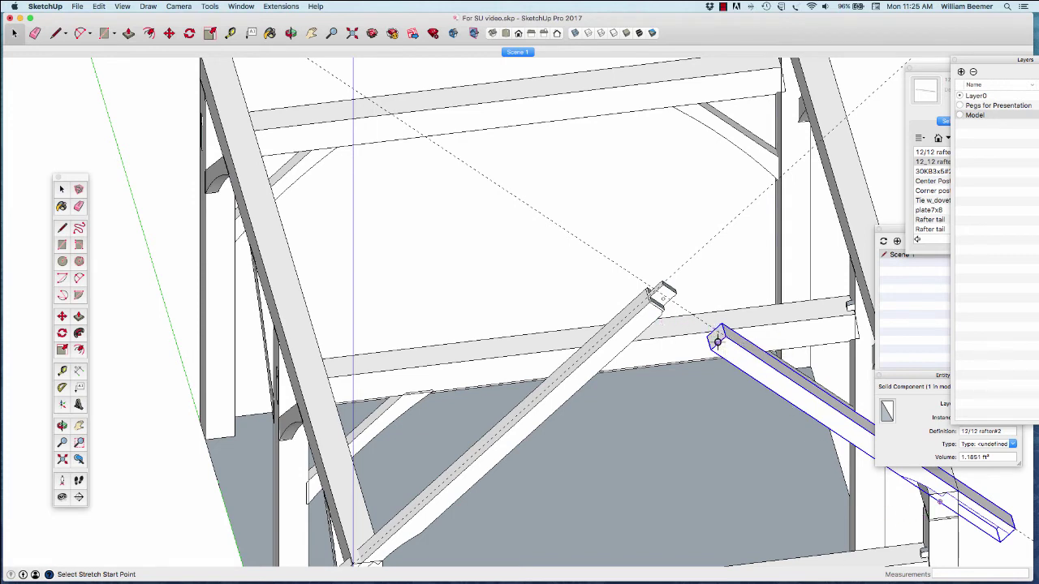
click(724, 335)
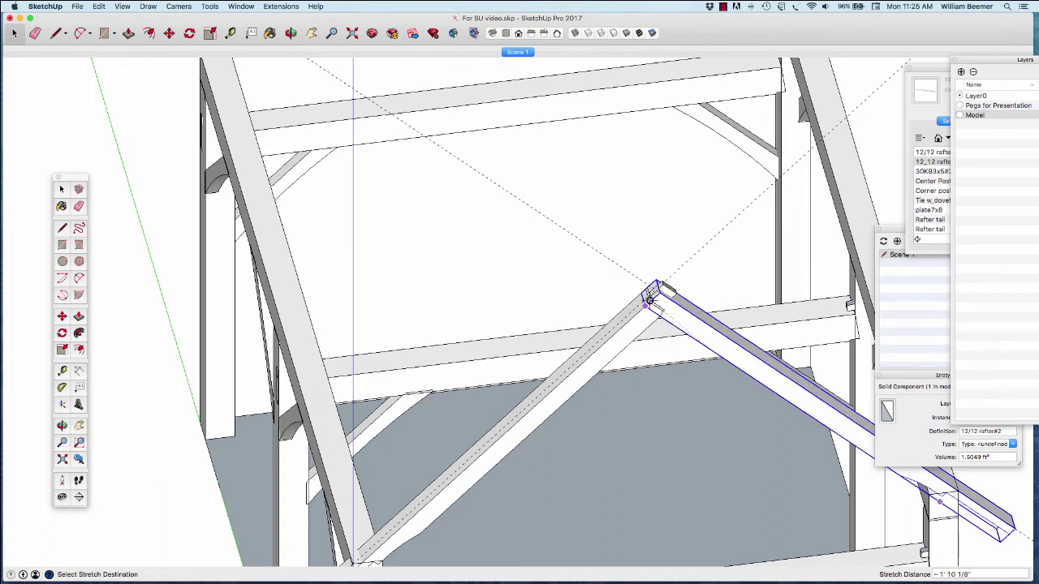
click(653, 288)
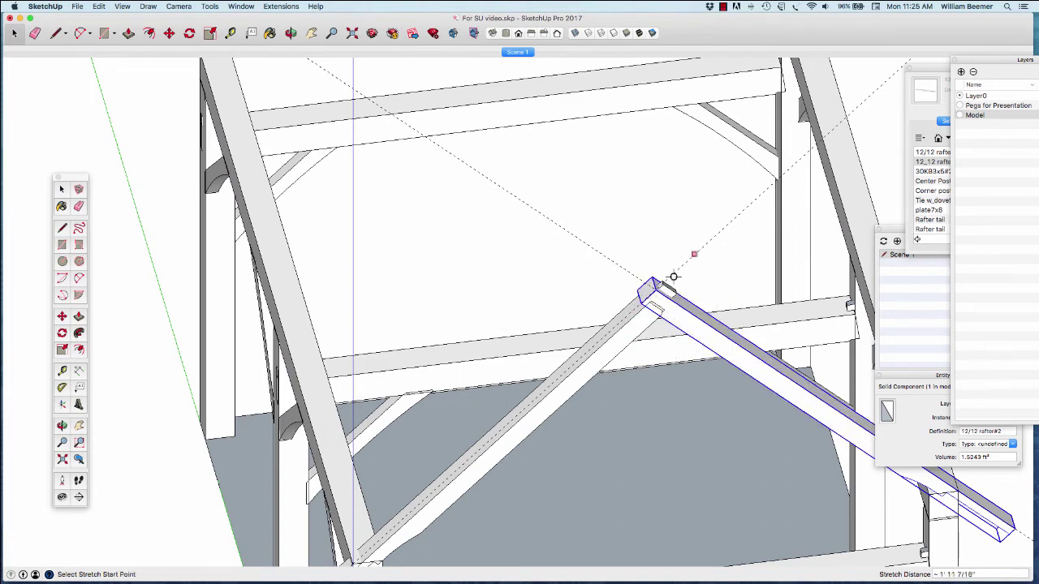
click(79, 426)
drag(379, 451, 387, 335)
drag(380, 474, 381, 446)
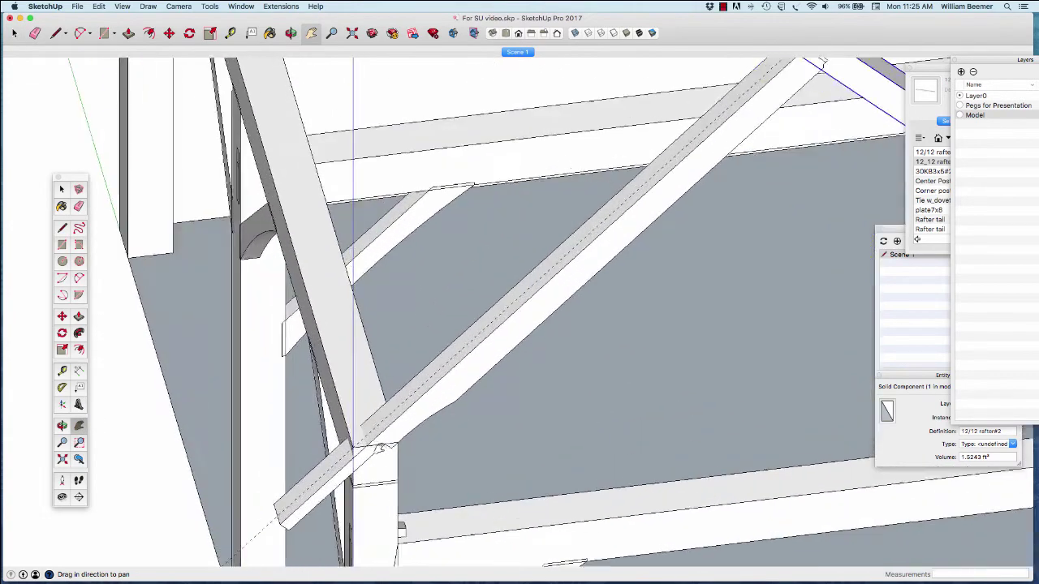
Move the opposing rafter about 2 1/8" lower.
scroll(379, 448, up, 3)
key(space)
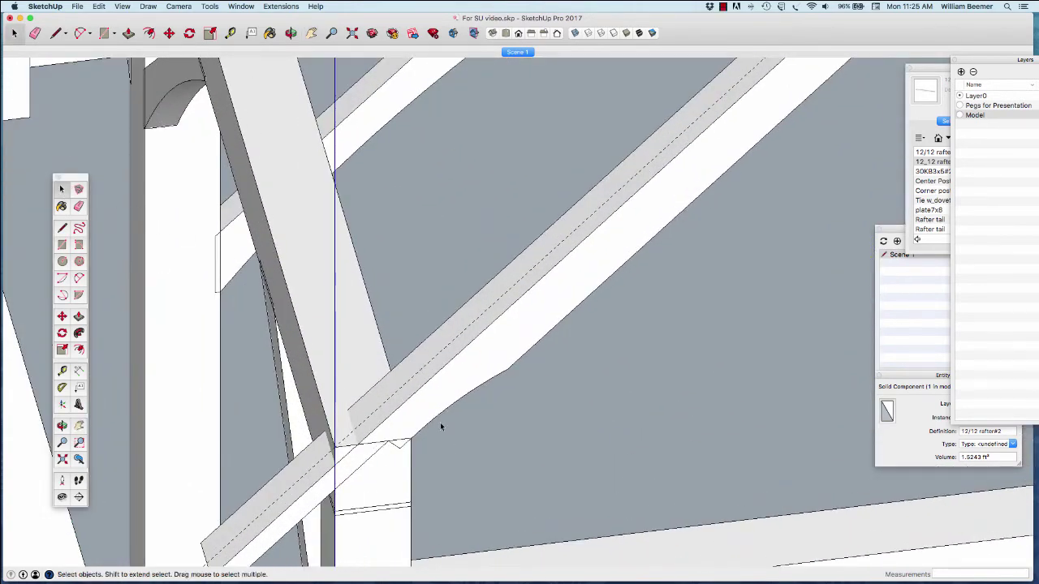
click(419, 413)
key(m)
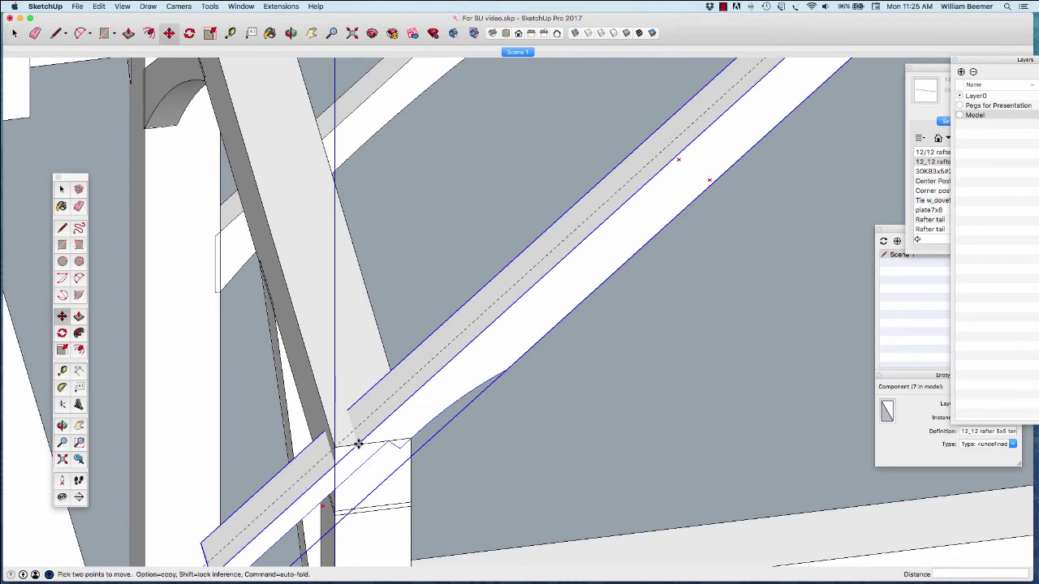
click(358, 443)
click(336, 446)
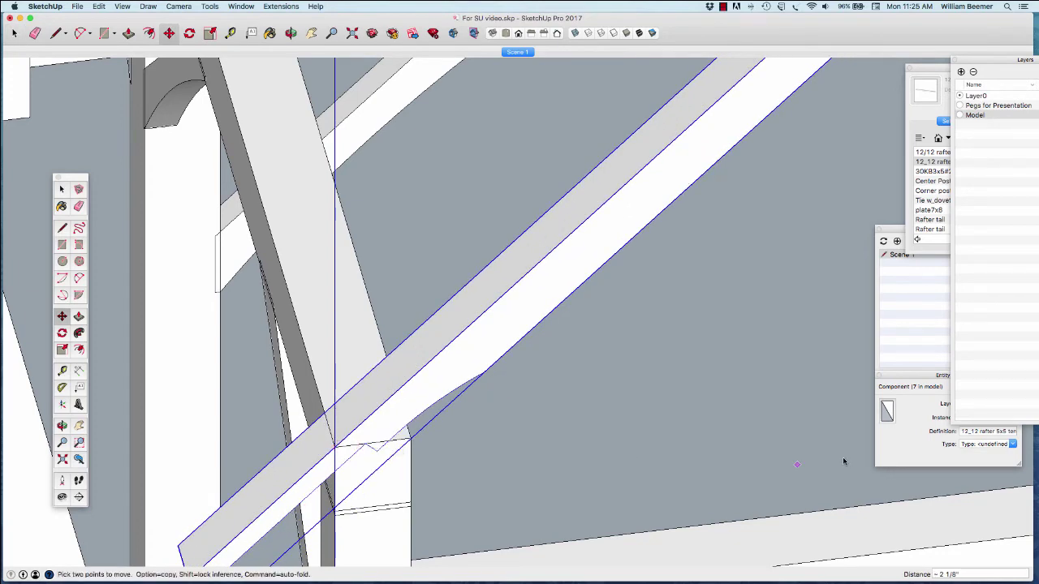
scroll(855, 374, down, 5)
scroll(876, 228, up, 5)
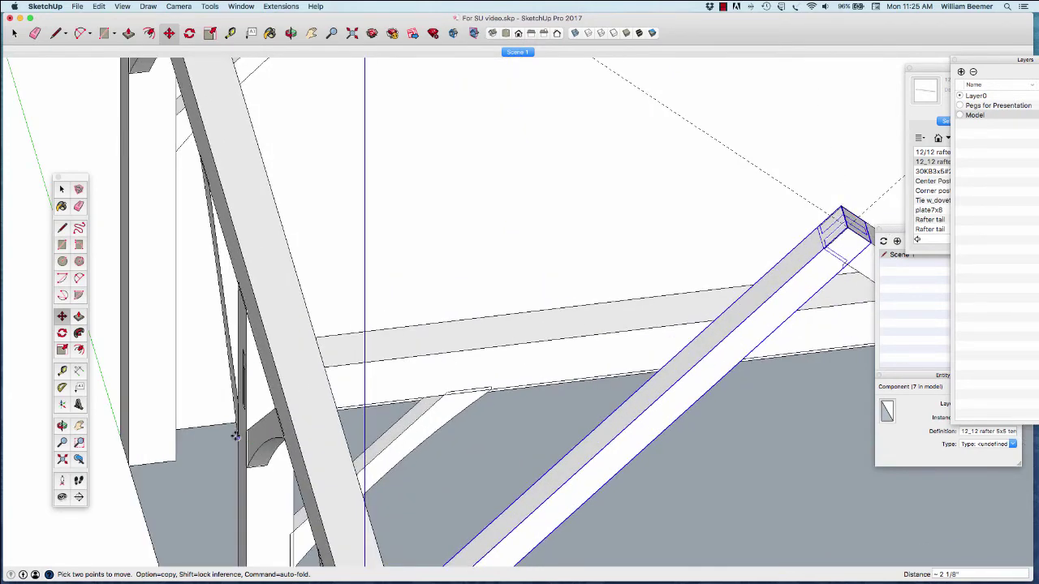
Centre the rafter peak in Front view and orbit to see the rafter faces.
click(80, 427)
drag(689, 309, 409, 209)
click(519, 34)
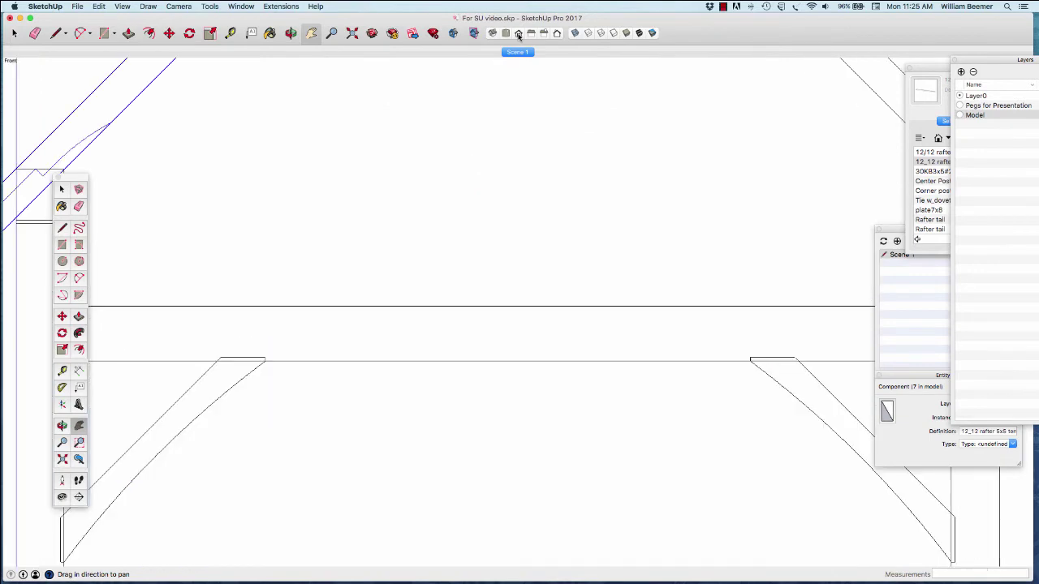
scroll(398, 317, down, 5)
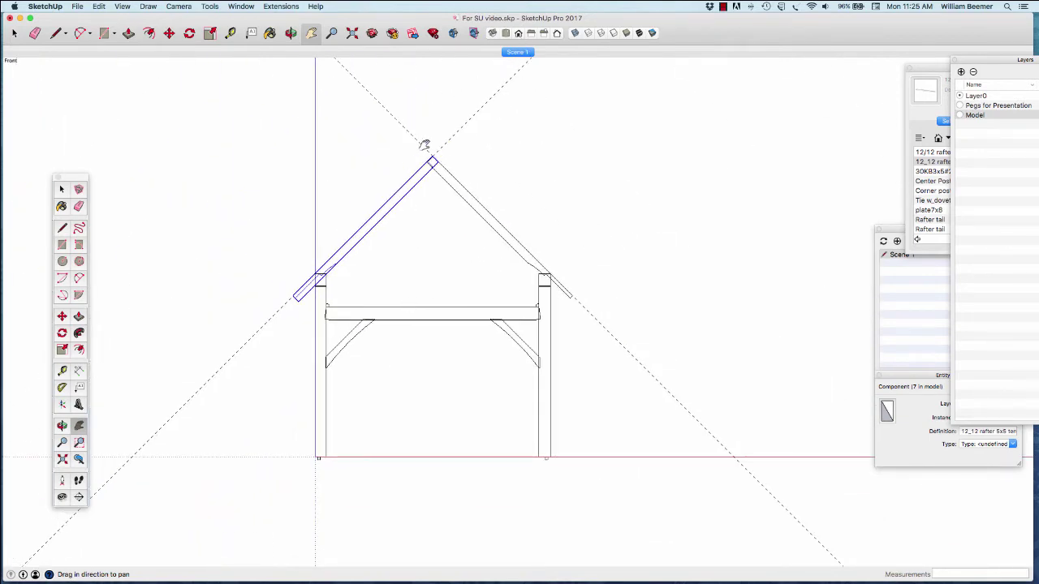
scroll(424, 144, up, 5)
scroll(425, 147, up, 5)
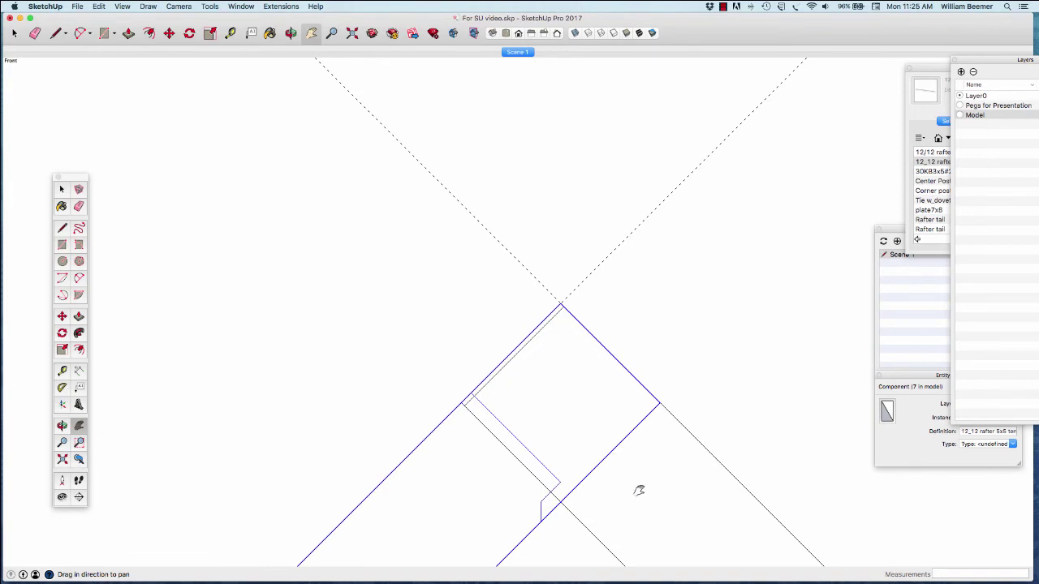
click(62, 425)
mouse_move(344, 481)
mouse_down()
mouse_move(480, 515)
mouse_move(462, 477)
mouse_up()
Stretch the solid rafter about 1/8" with the TF Stretch Tool so it meets the peak (about 1.526 ft³).
click(63, 190)
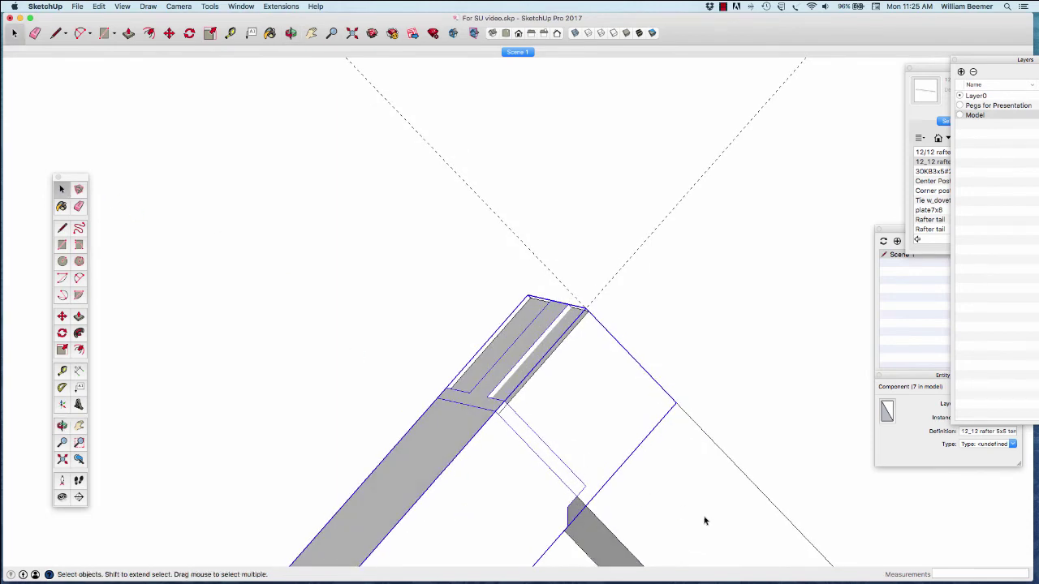
click(699, 512)
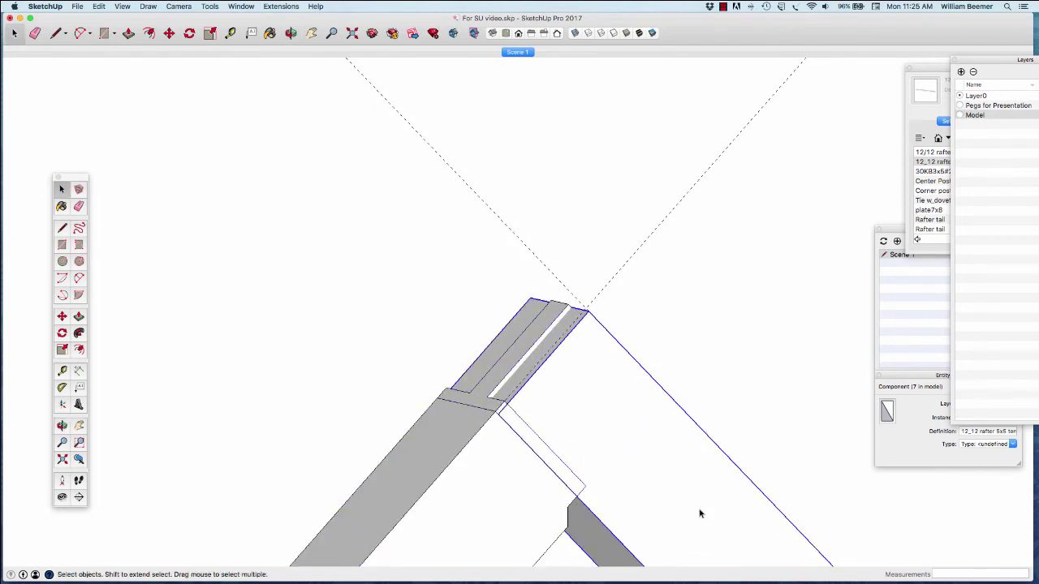
click(277, 8)
mouse_move(296, 18)
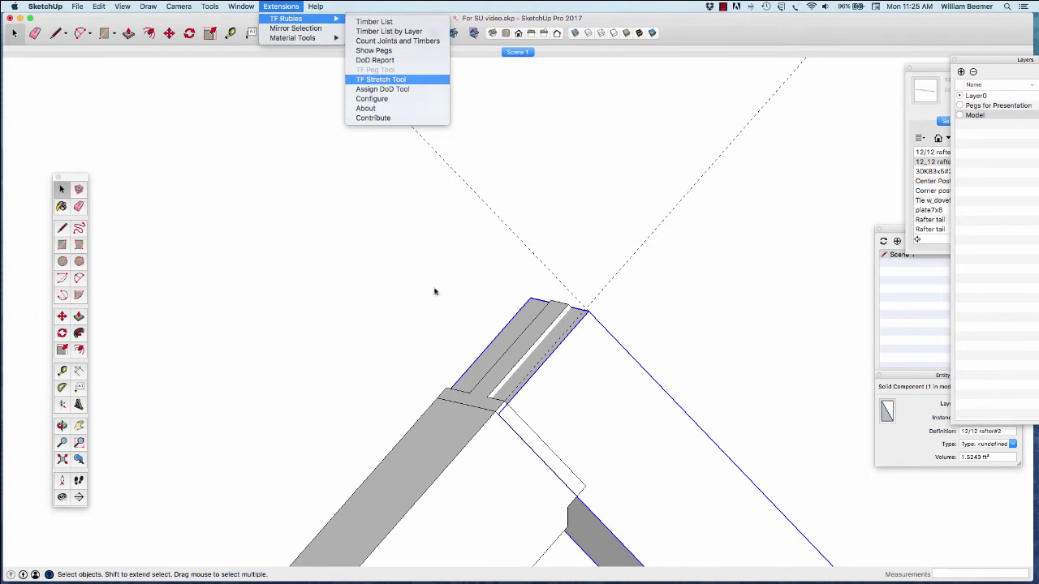
click(497, 414)
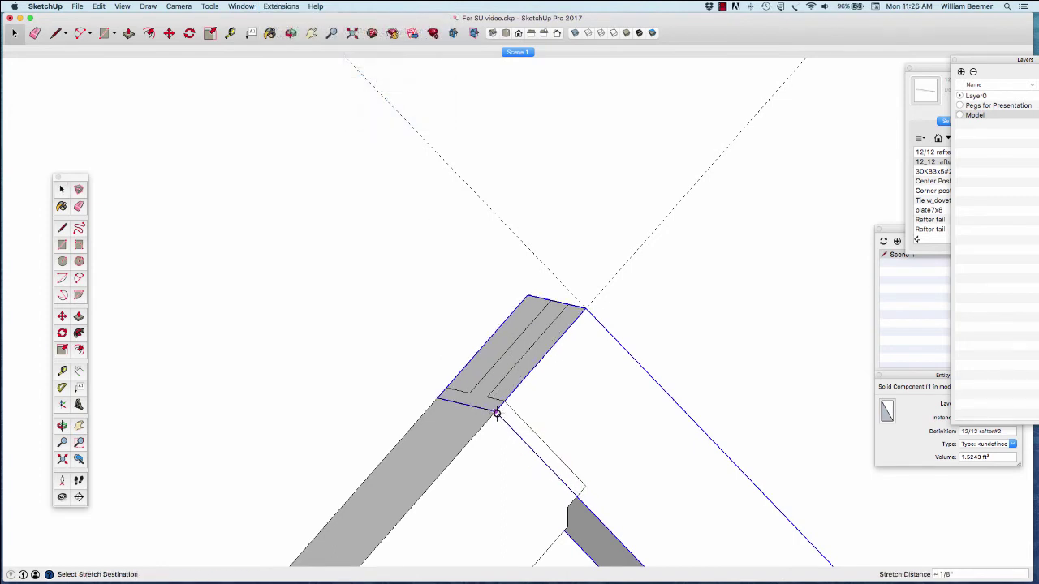
click(497, 413)
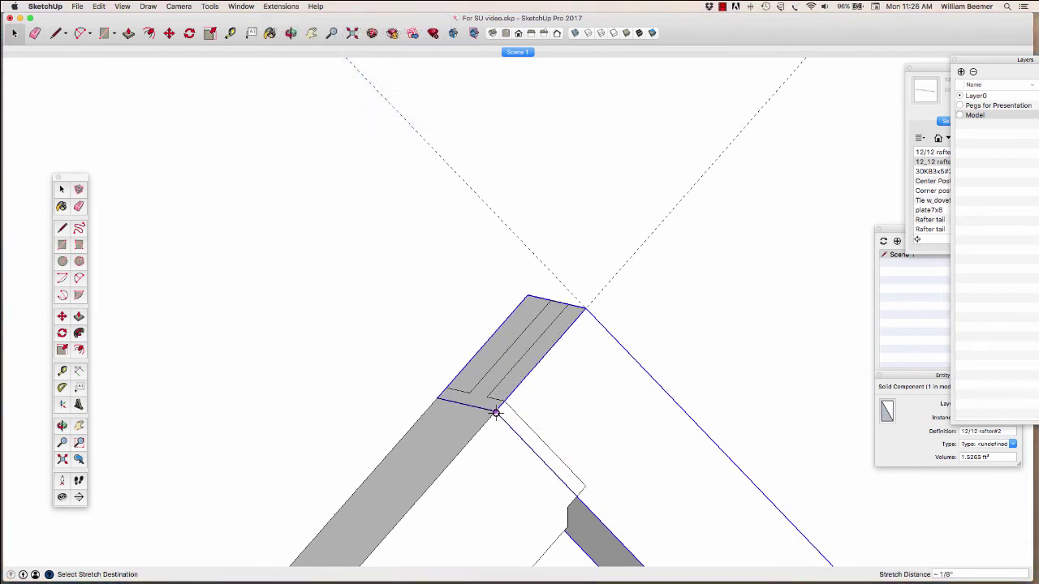
scroll(495, 410, down, 10)
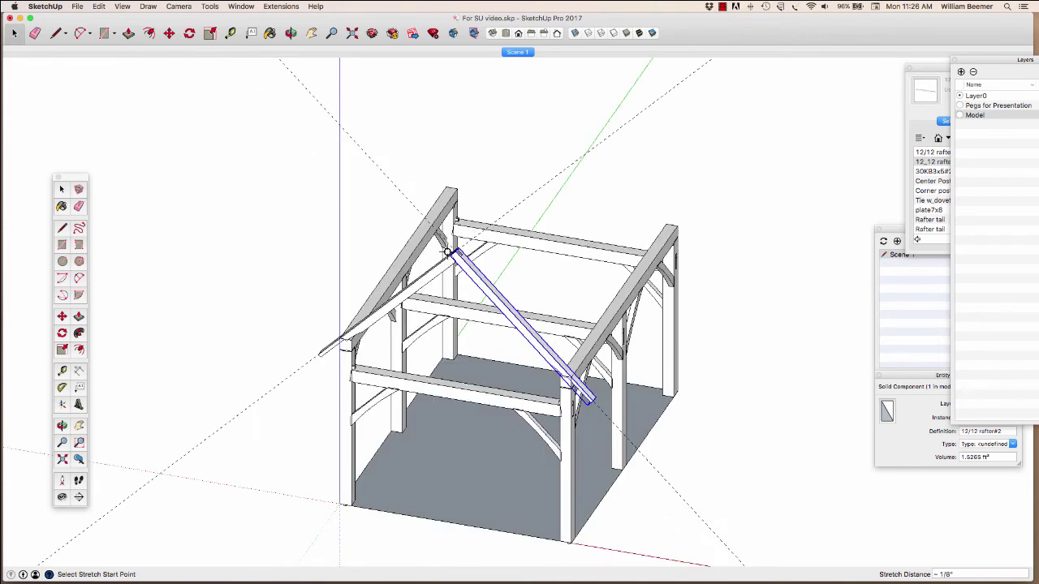
key(space)
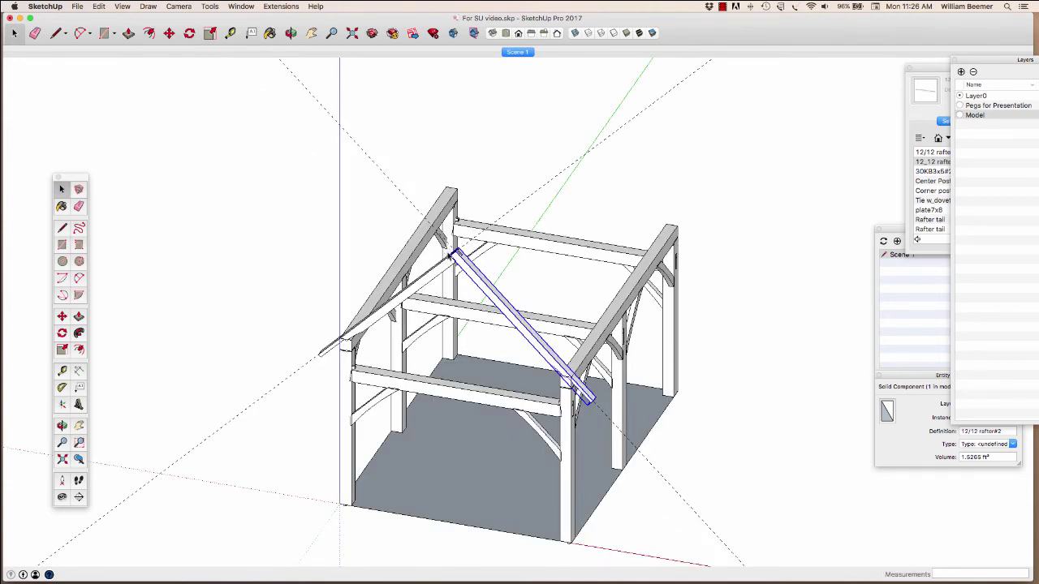
scroll(450, 257, up, 10)
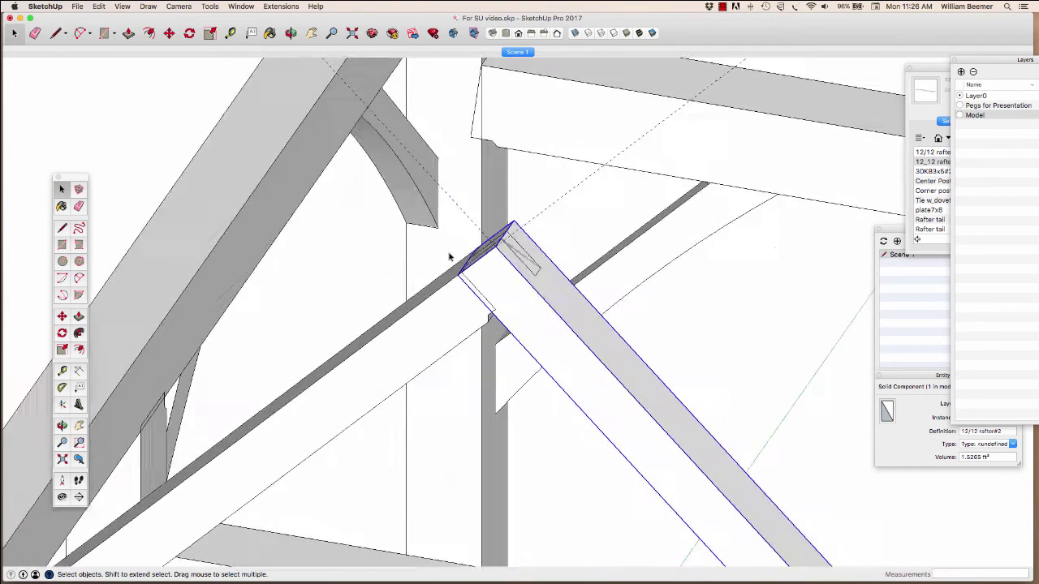
scroll(451, 257, down, 9)
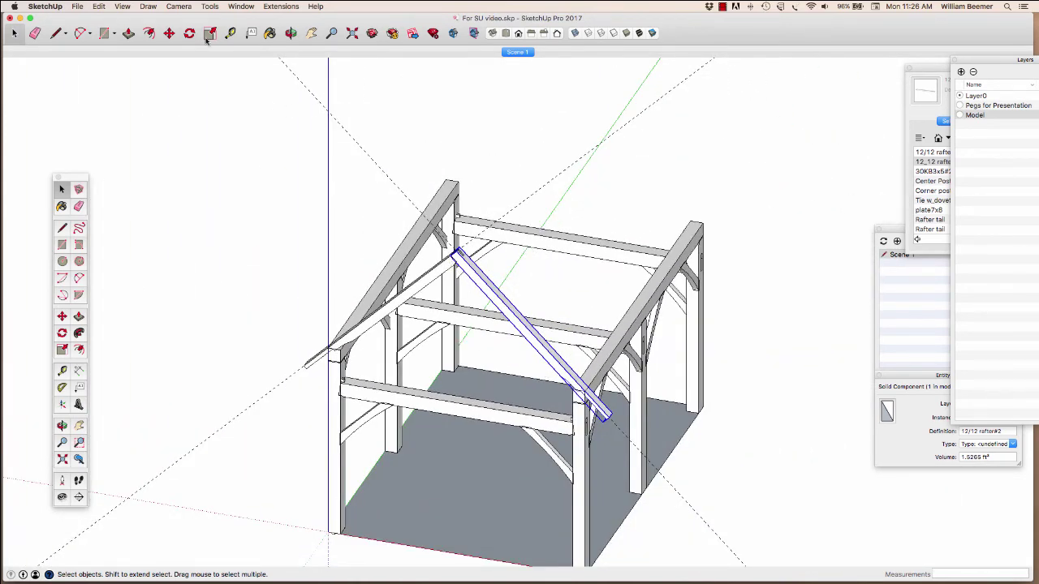
Hide the guides and copy both rafters 15' 7" back onto the next bent's post.
click(127, 9)
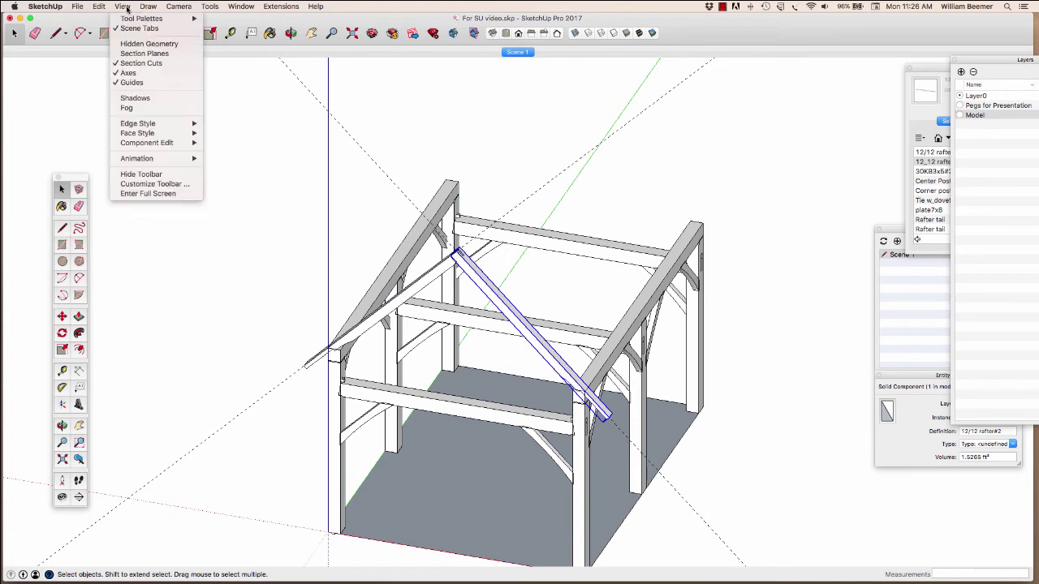
click(134, 82)
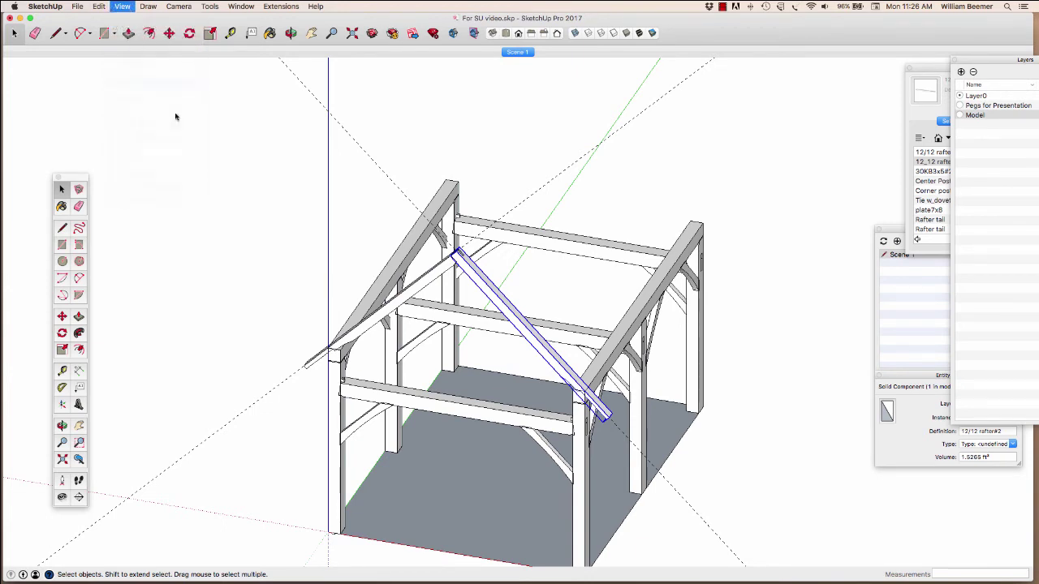
shift+click(389, 308)
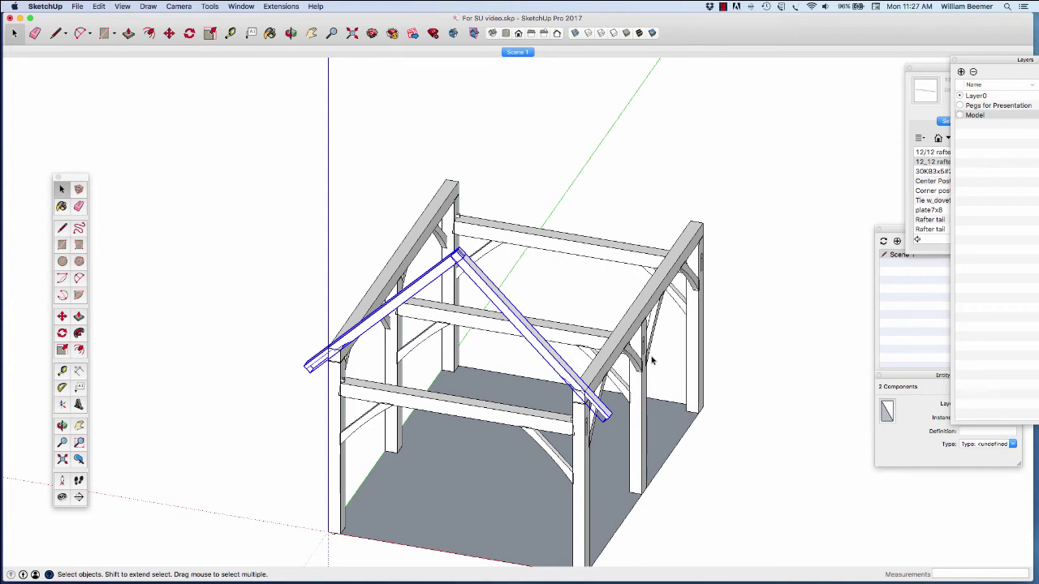
key(m)
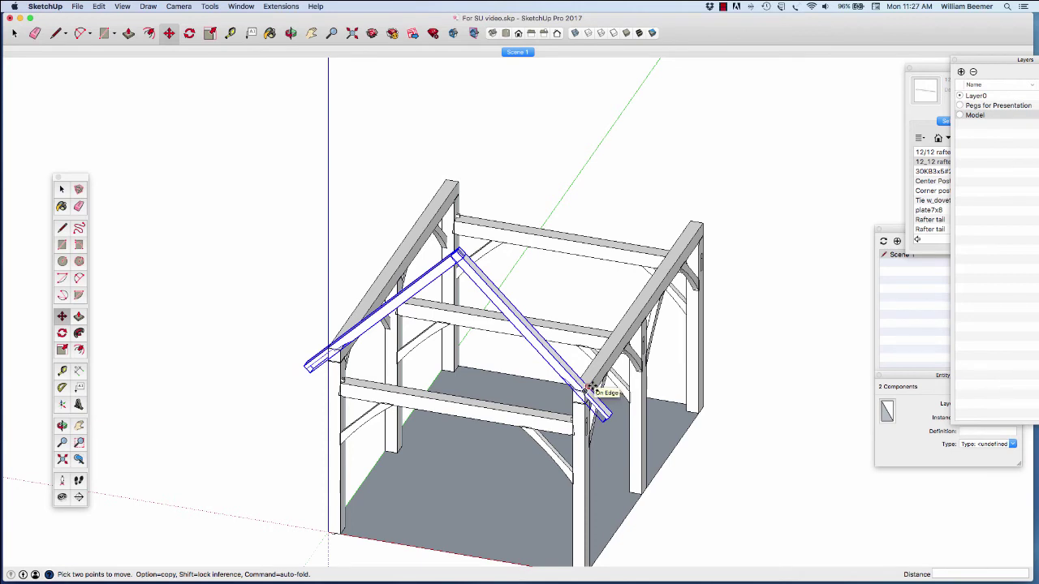
click(588, 388)
key(alt)
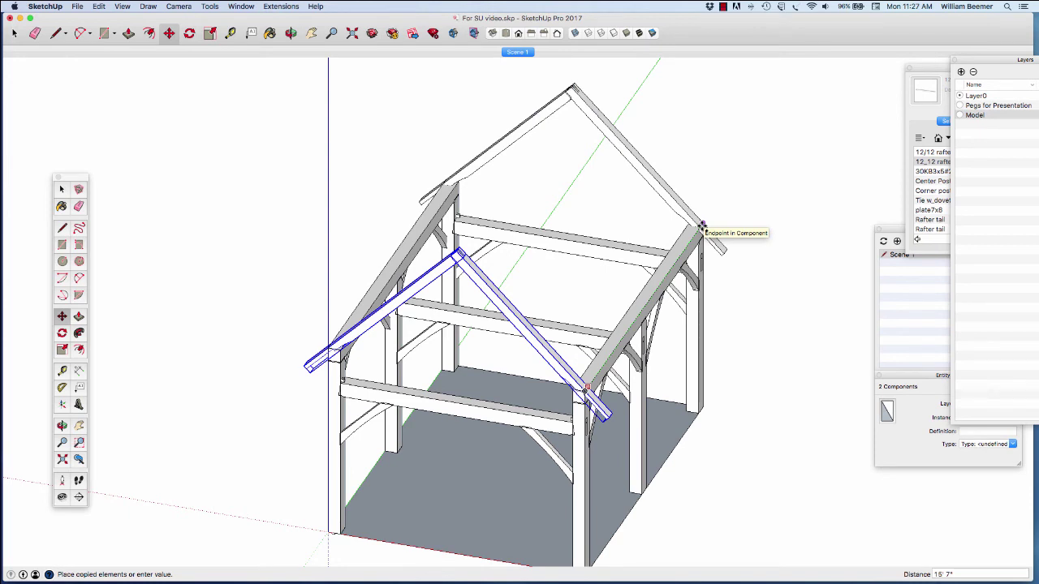
click(702, 227)
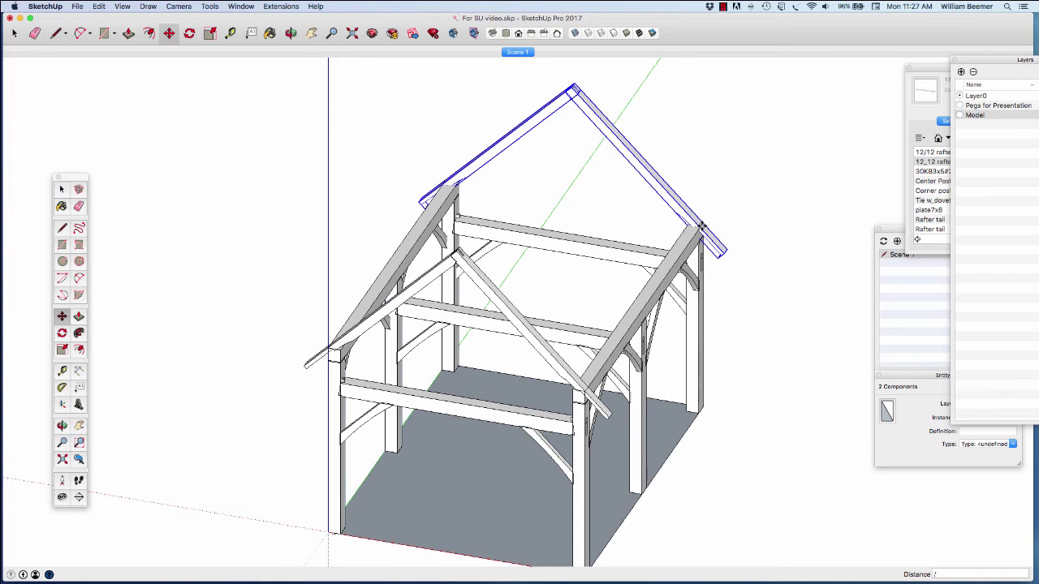
Array the copied rafter pair into five even spaces with /5, then return to Scene 1.
text(5)
key(Return)
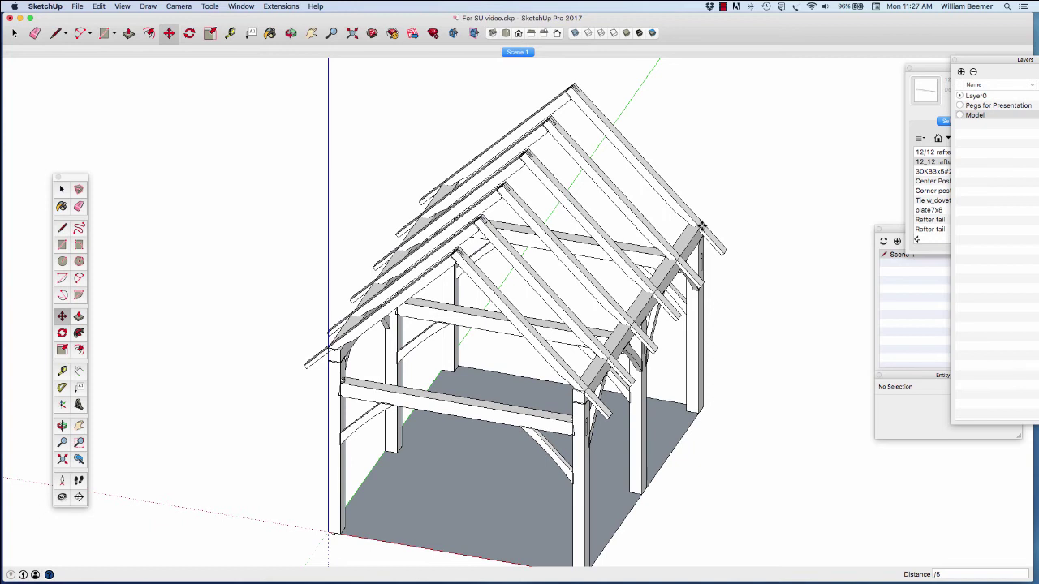
click(518, 52)
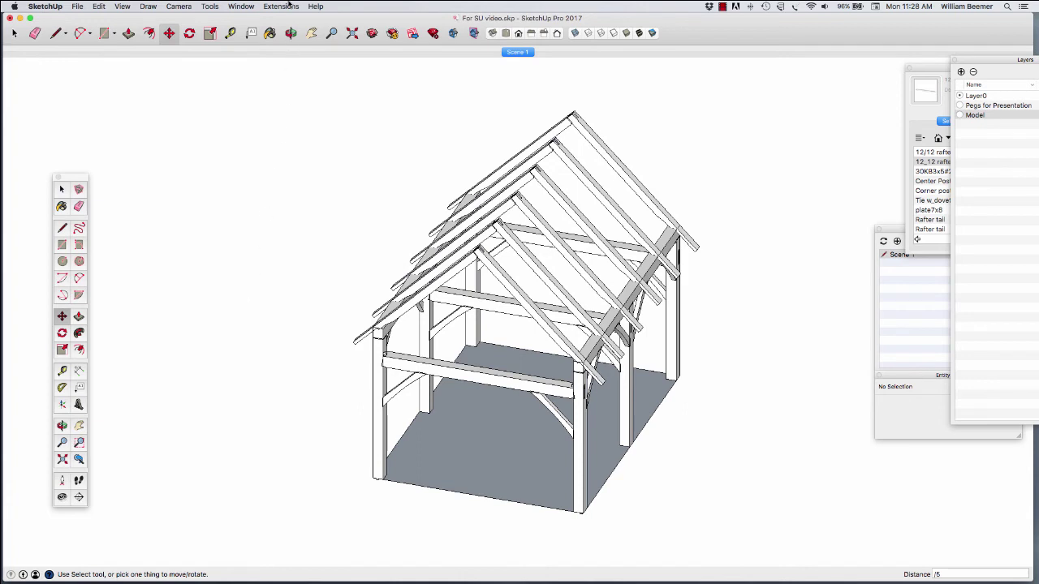
click(401, 393)
click(923, 172)
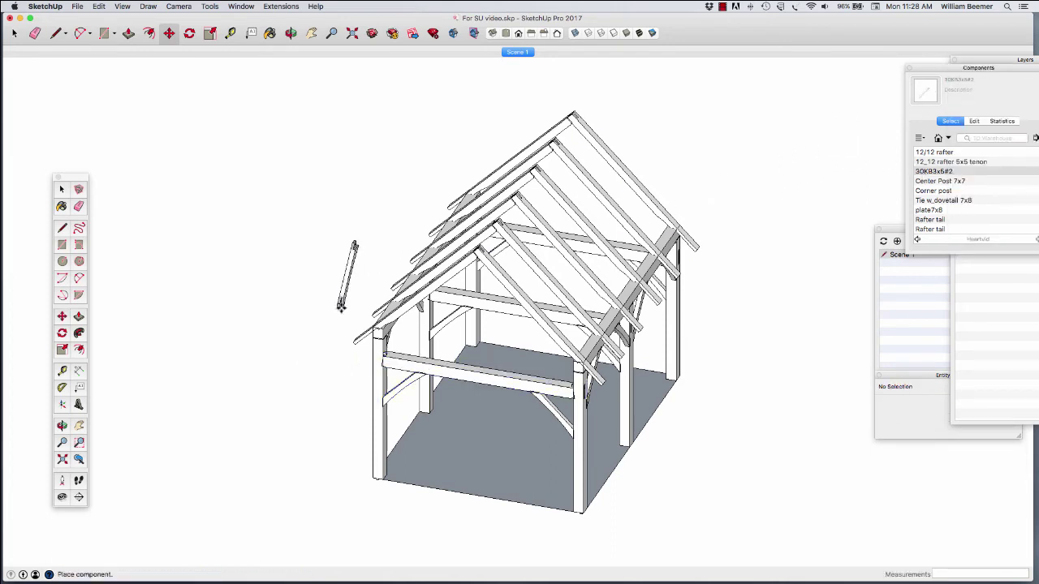
click(336, 309)
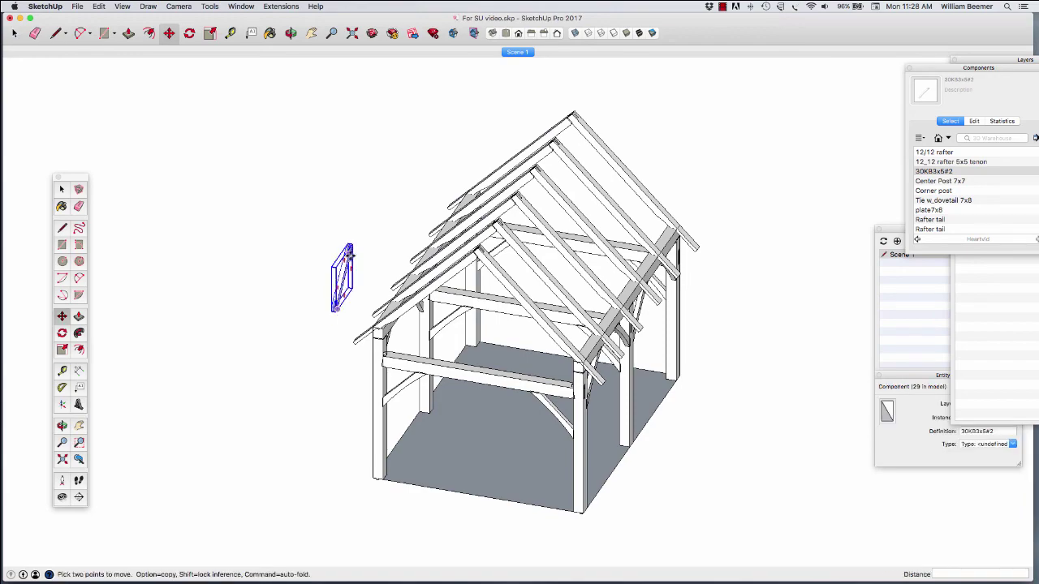
scroll(368, 272, up, 10)
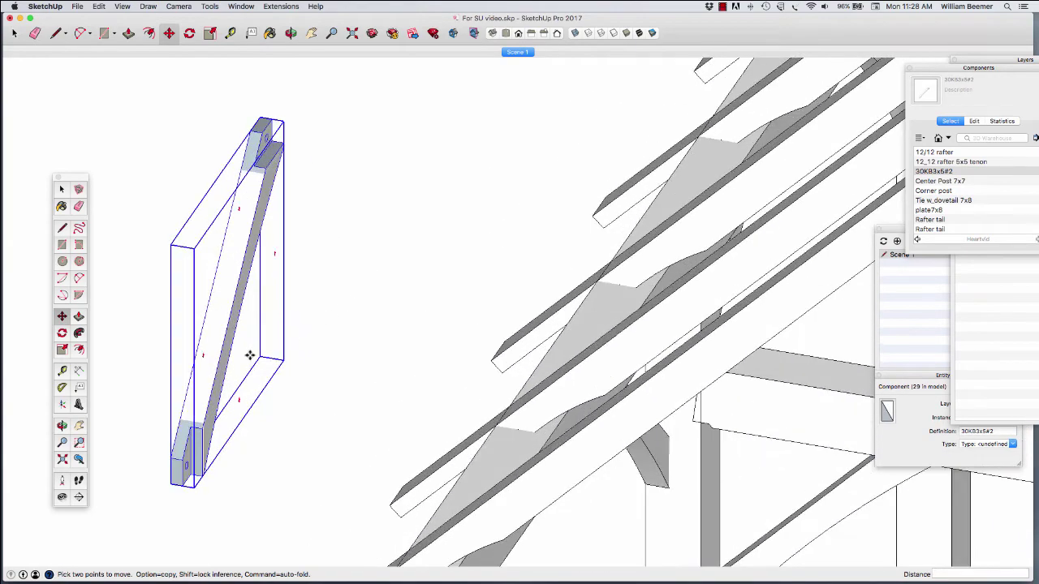
click(62, 425)
drag(280, 425, 248, 433)
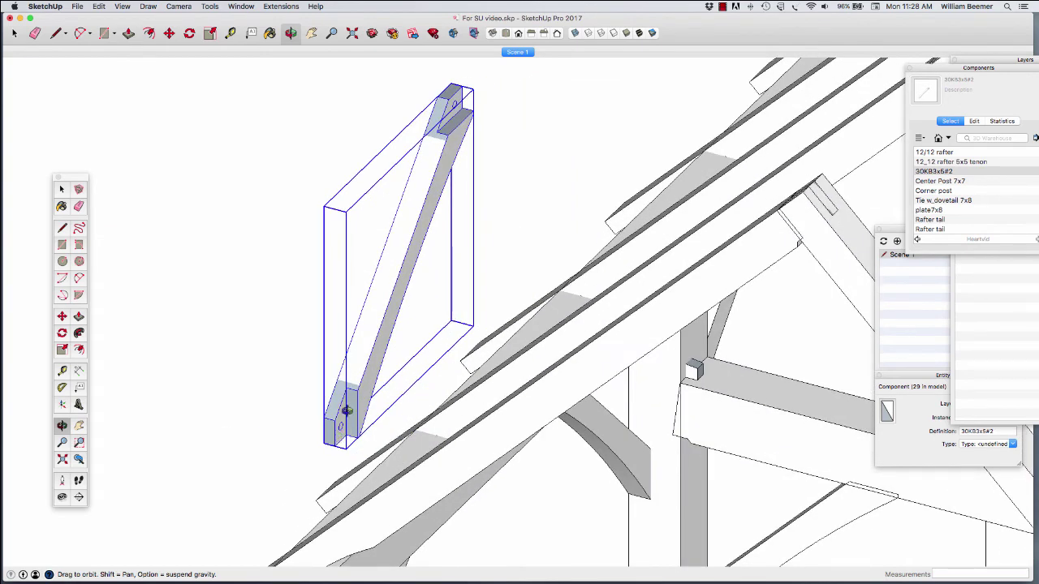
click(61, 189)
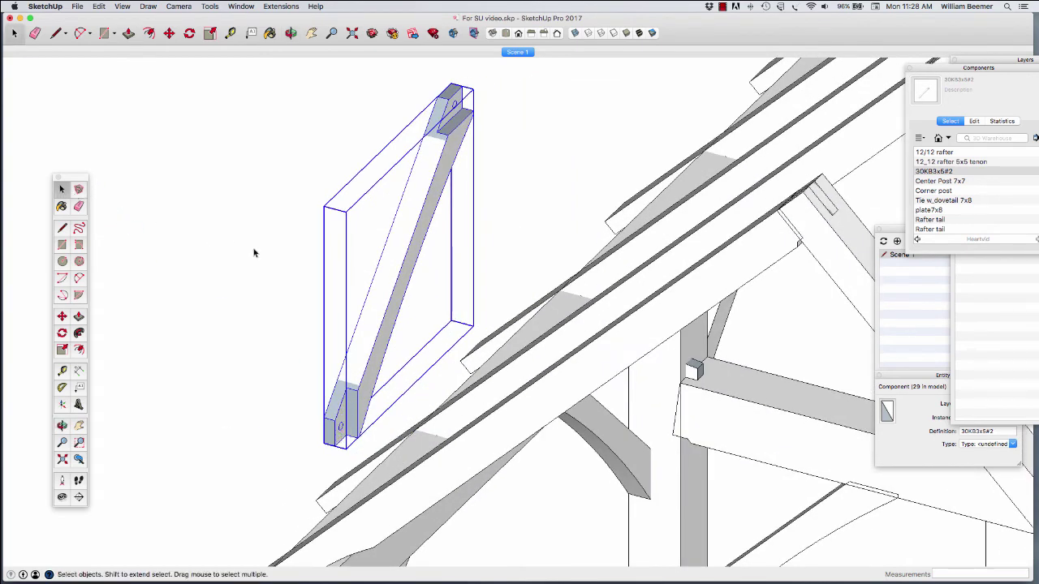
double_click(386, 322)
click(334, 423)
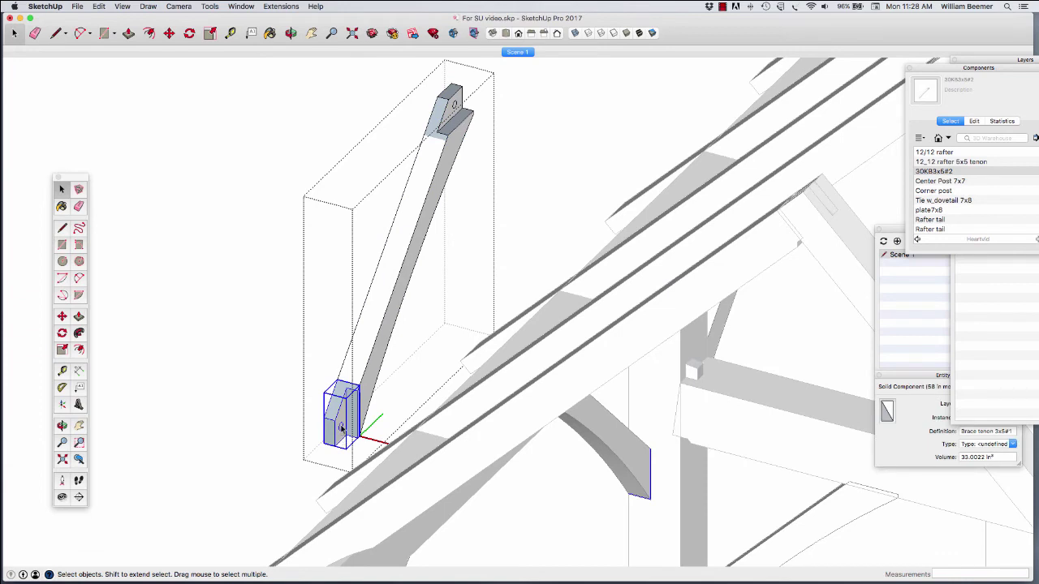
scroll(225, 363, down, 2)
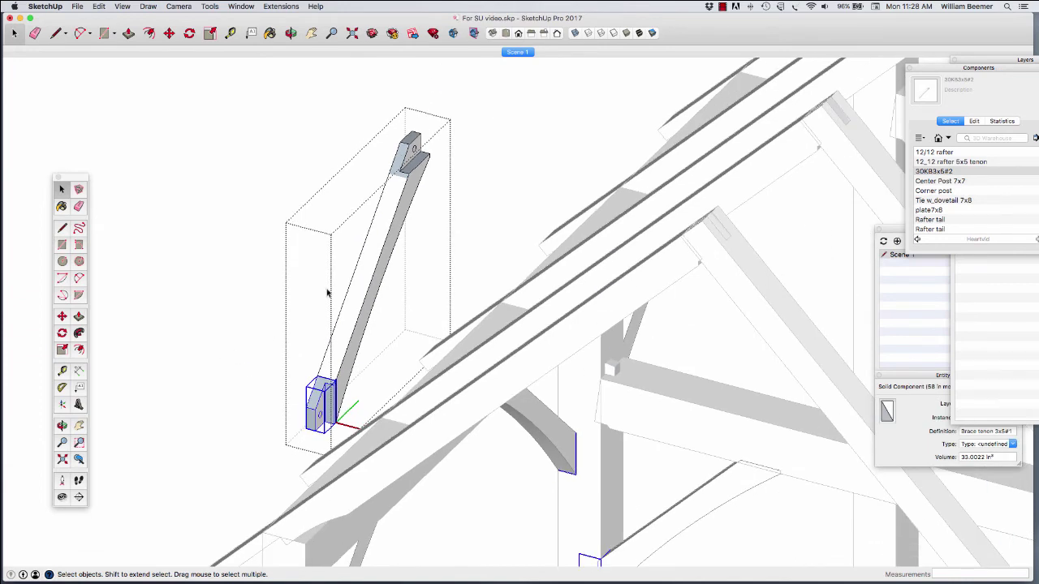
click(517, 52)
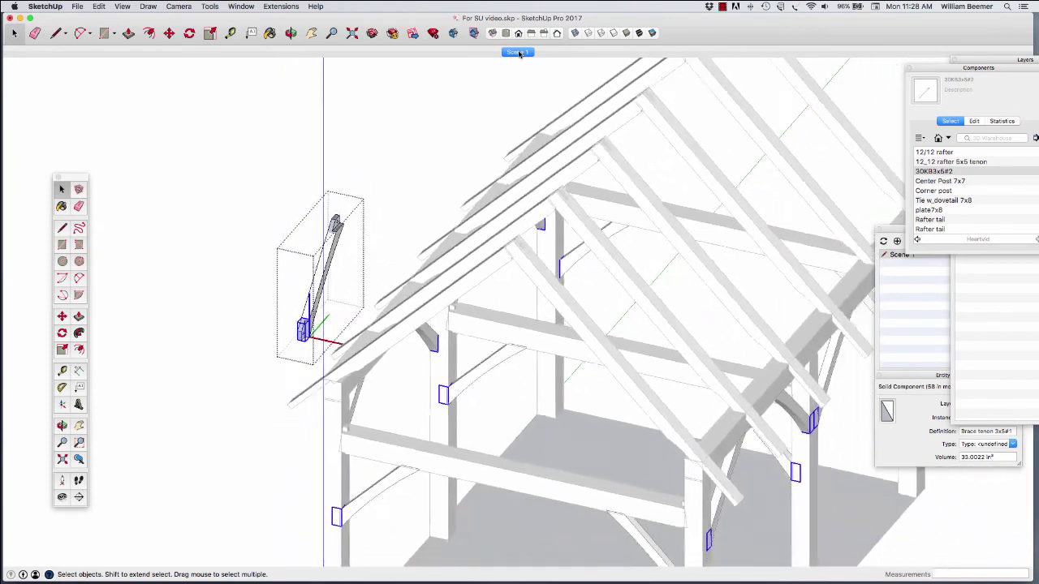
click(328, 134)
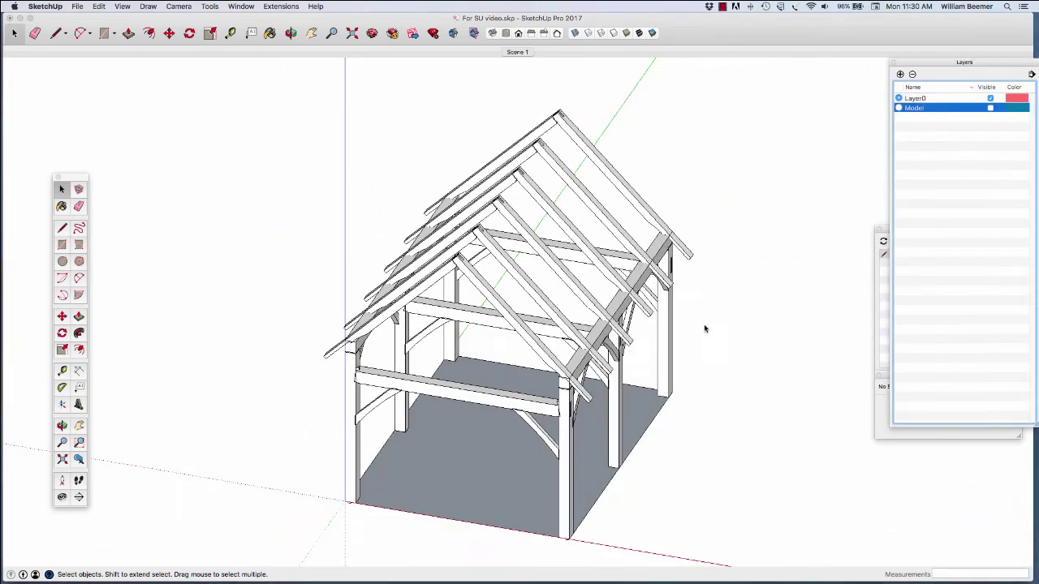
Run TF Rubies > Show Pegs to place pegs at the joints, then zoom toward the left post.
click(276, 8)
mouse_move(277, 19)
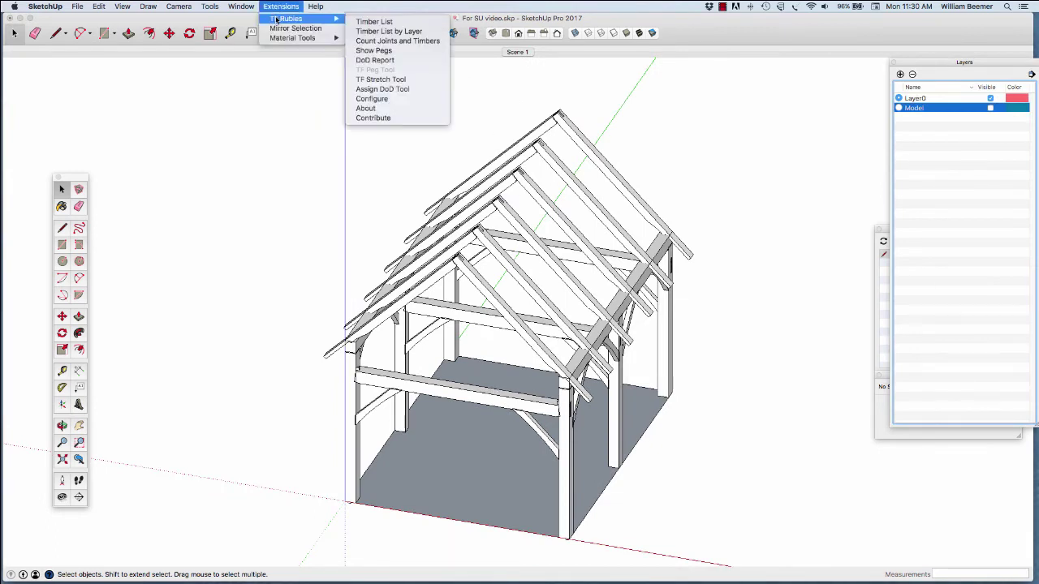
click(396, 55)
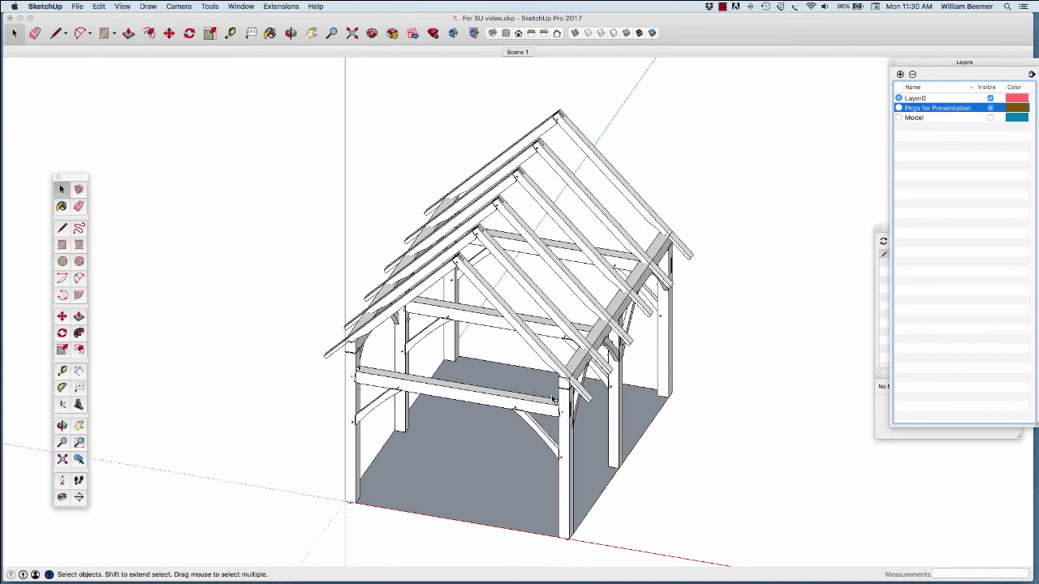
scroll(377, 410, down, 1)
scroll(375, 410, up, 4)
scroll(375, 410, up, 5)
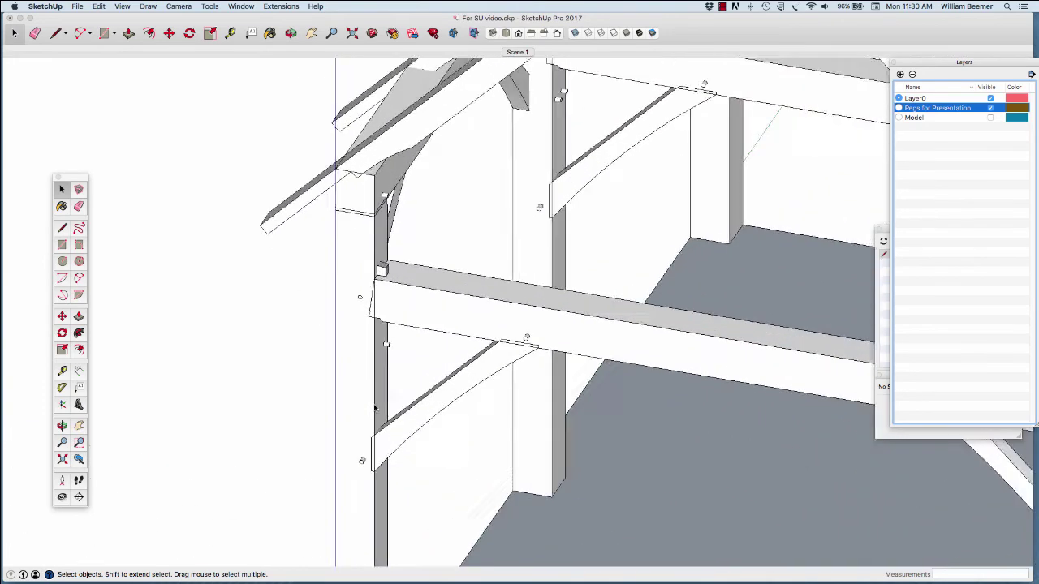
Pan to the brace joint and test-move the knee brace and corner post, cancelling both moves.
click(79, 426)
drag(220, 424, 195, 353)
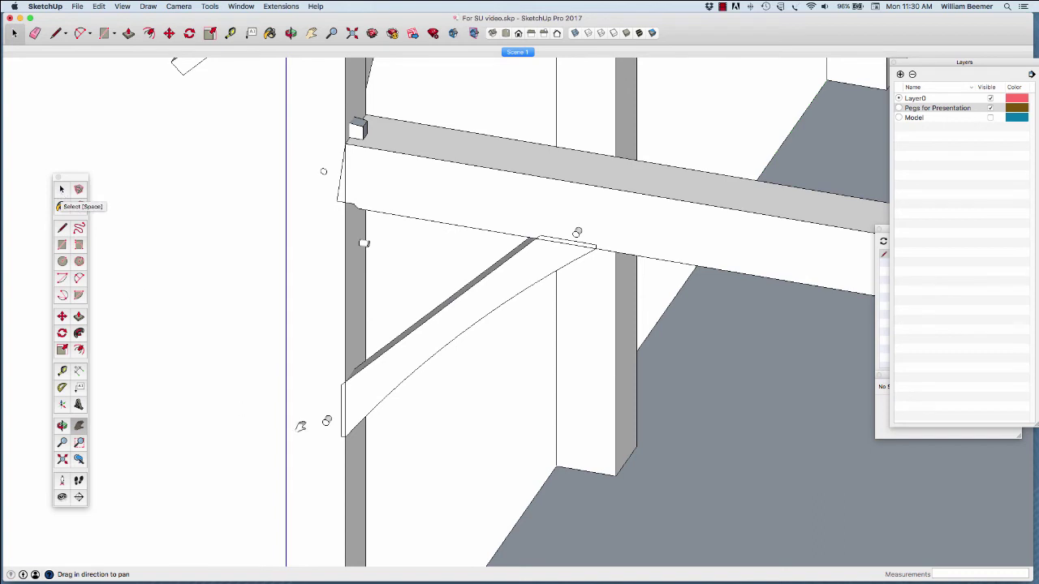
click(62, 191)
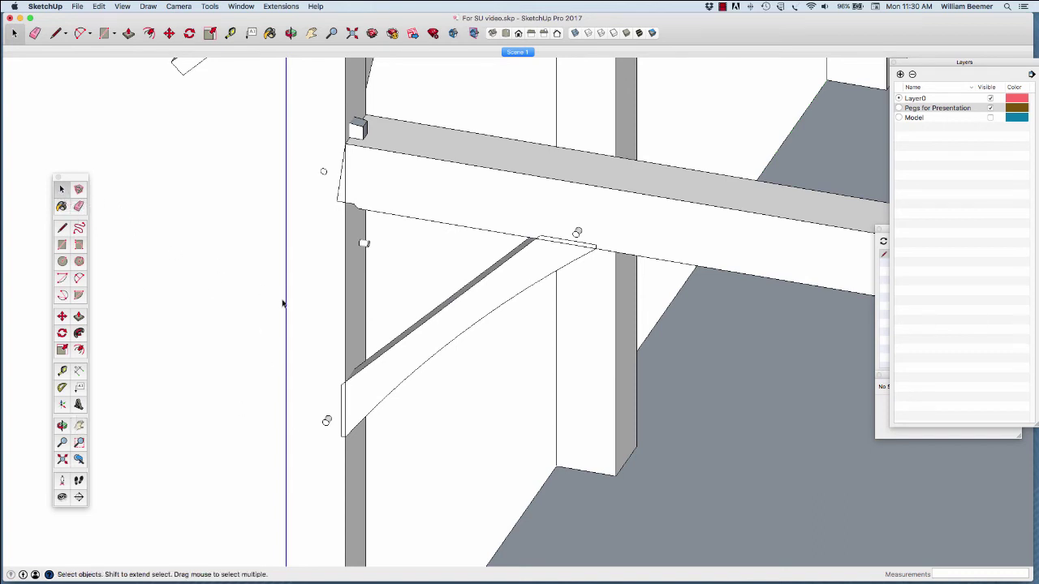
click(380, 378)
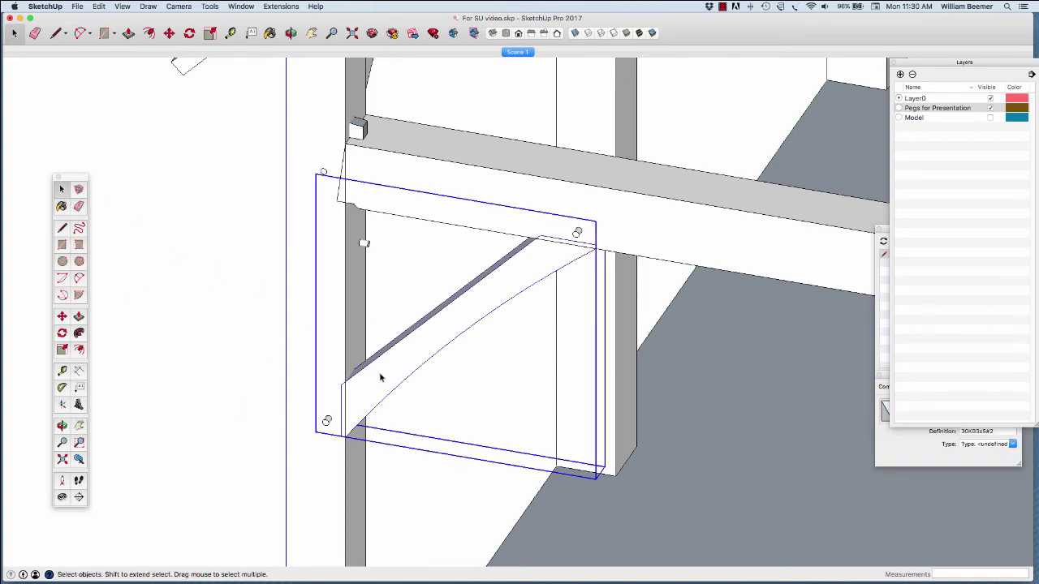
key(m)
click(381, 376)
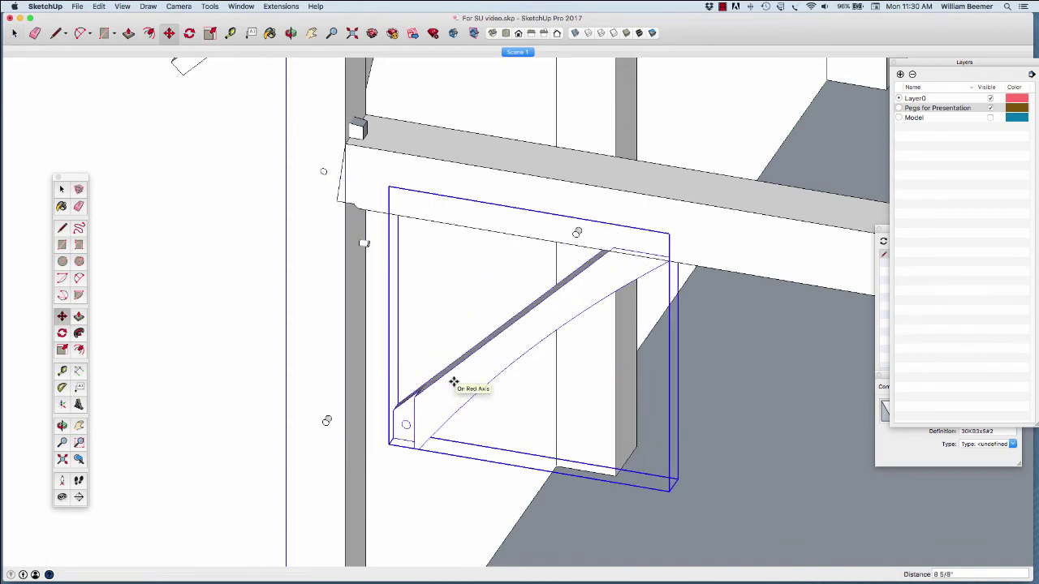
key(super+z)
key(space)
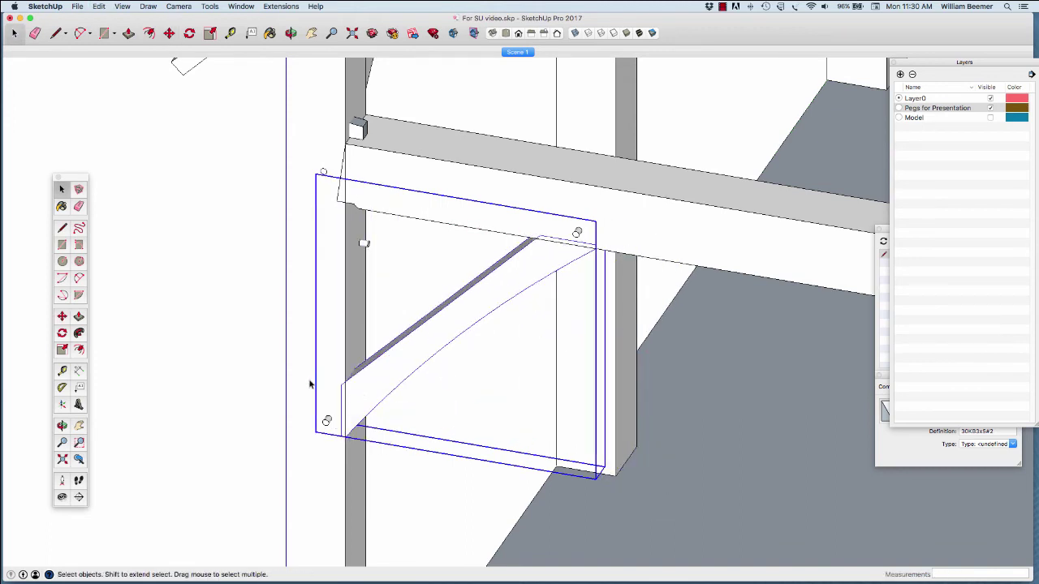
click(309, 385)
key(m)
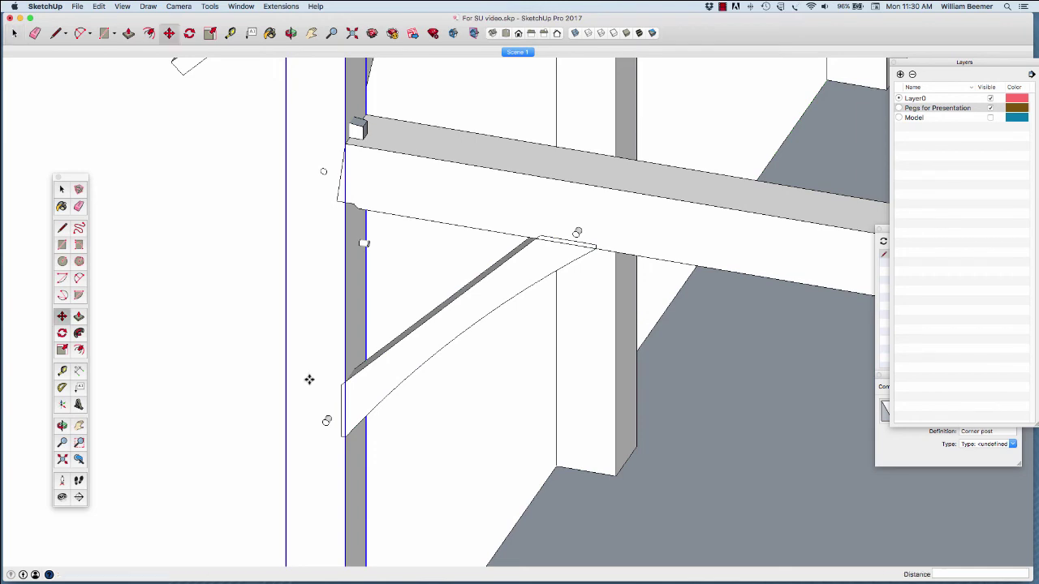
click(309, 378)
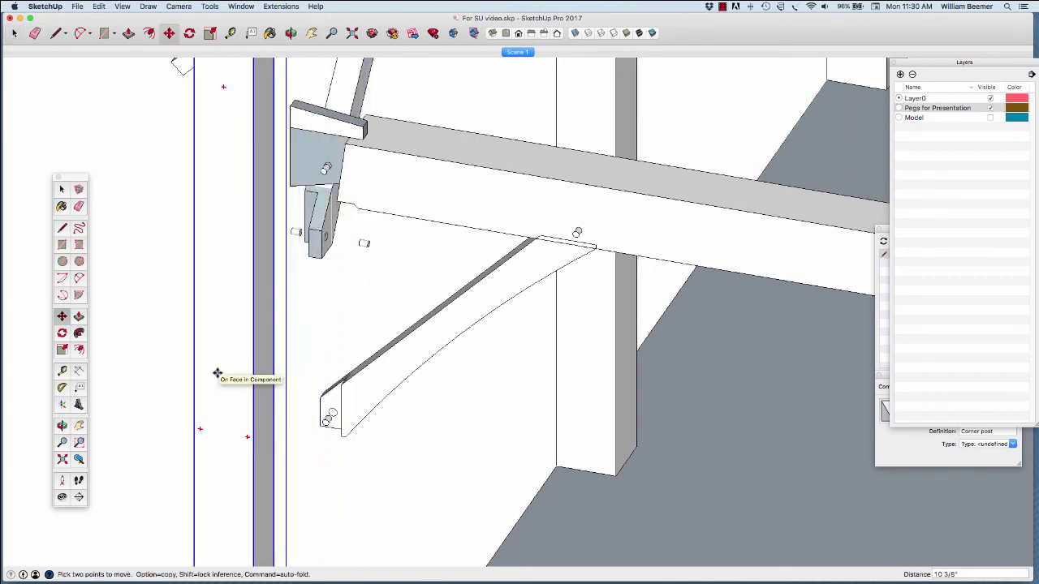
key(Escape)
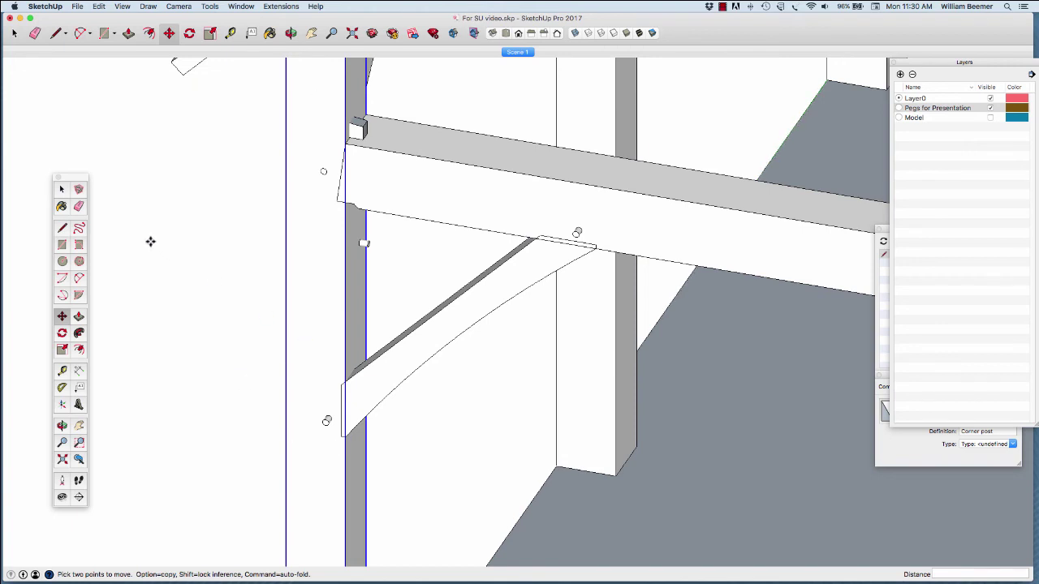
Explode the corner post component from its context menu.
click(61, 189)
click(210, 6)
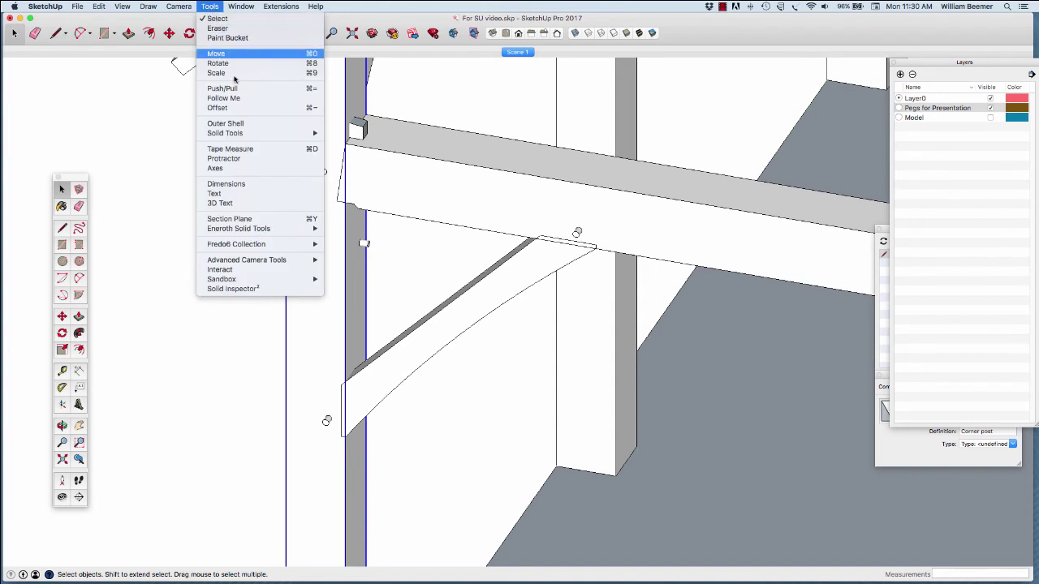
mouse_move(249, 137)
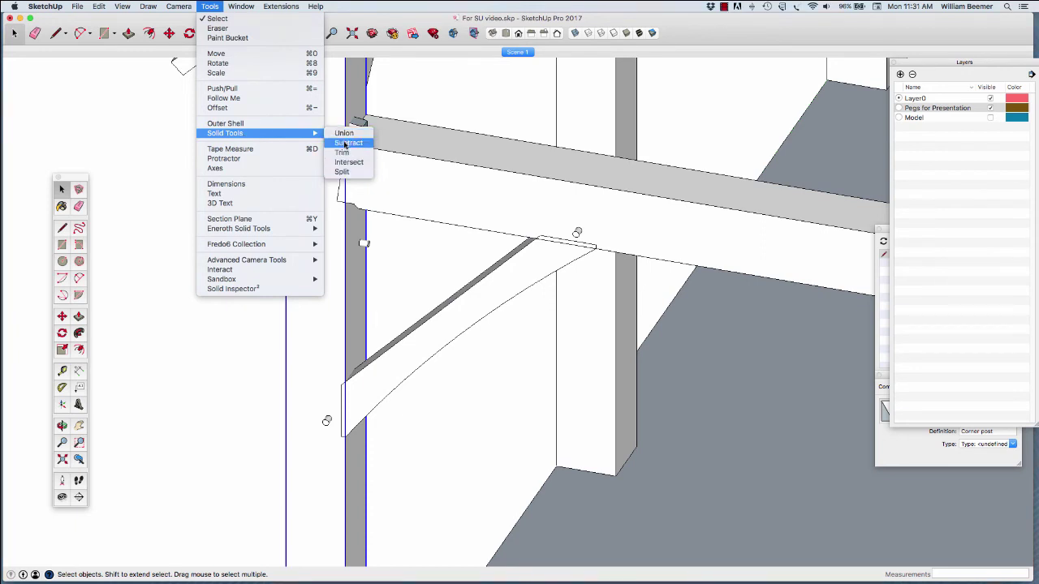
click(157, 194)
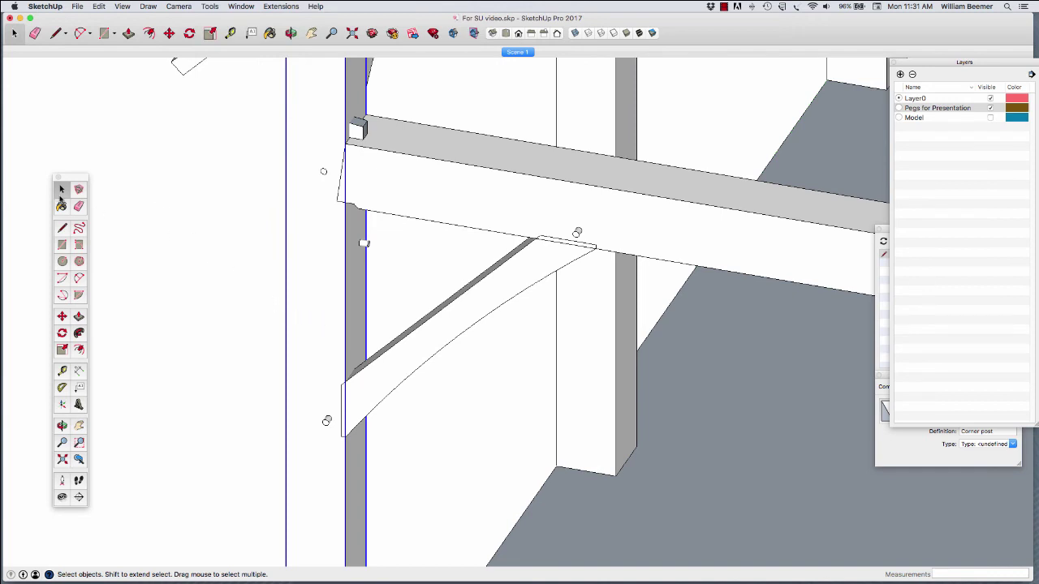
right_click(304, 301)
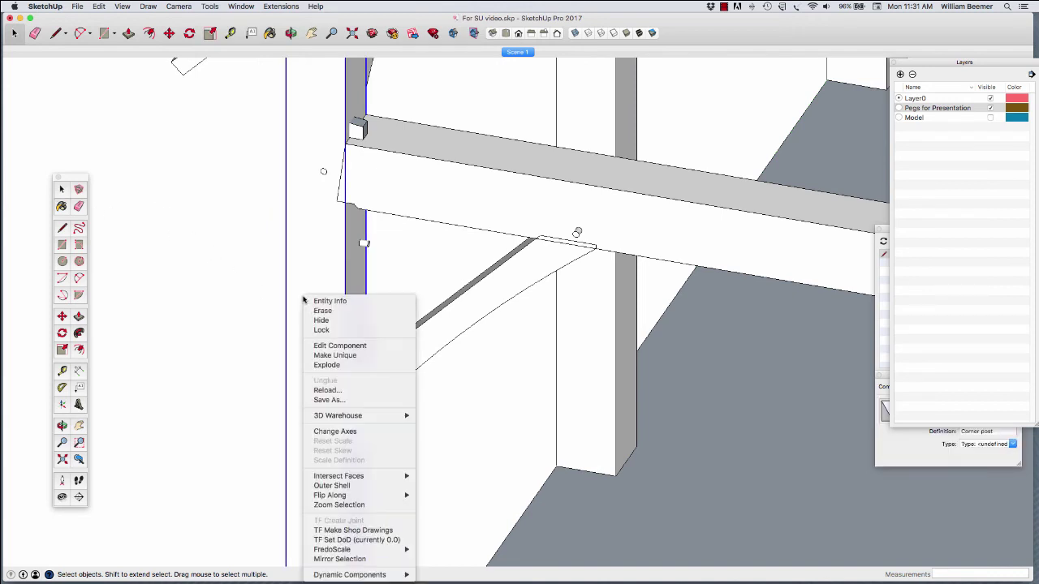
click(327, 365)
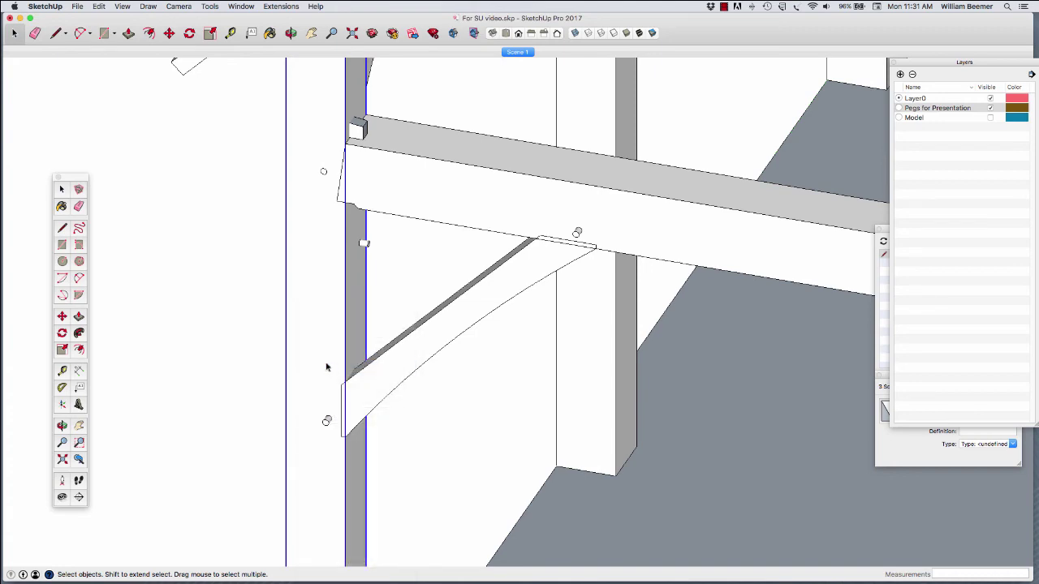
Open the curved brace component and copy the tenon at its end.
scroll(281, 308, down, 4)
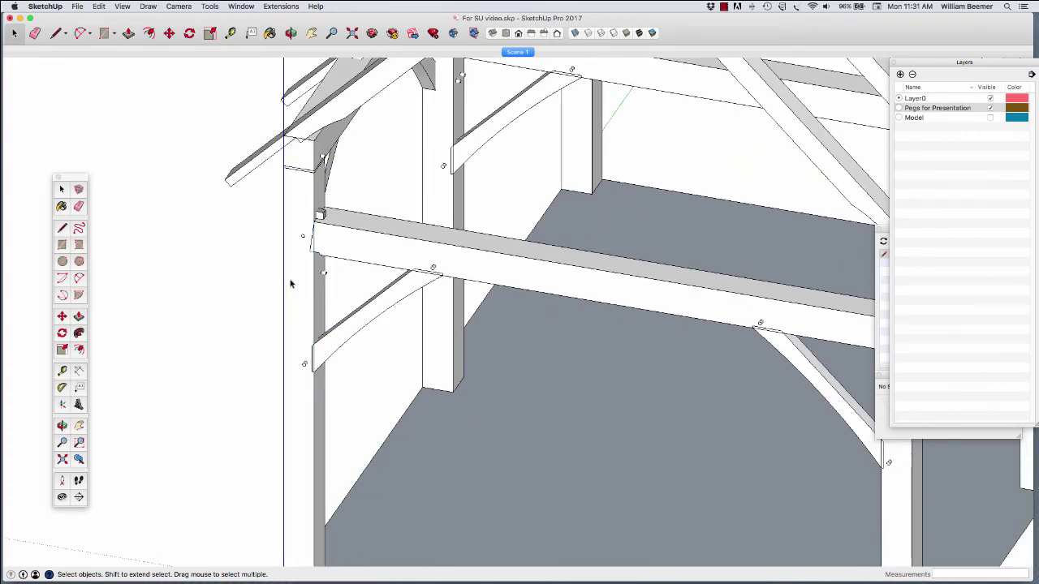
click(291, 283)
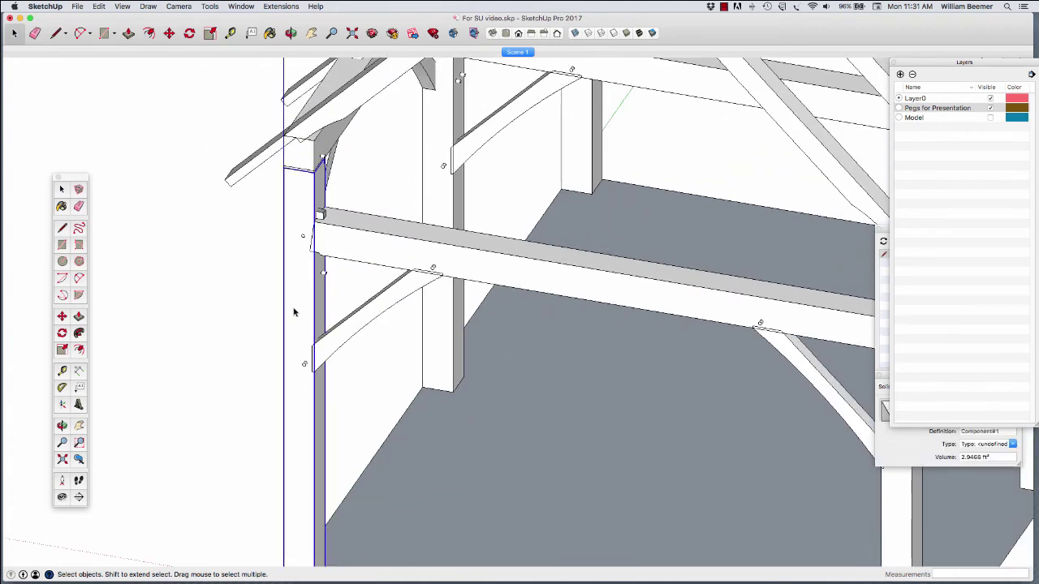
scroll(341, 366, up, 5)
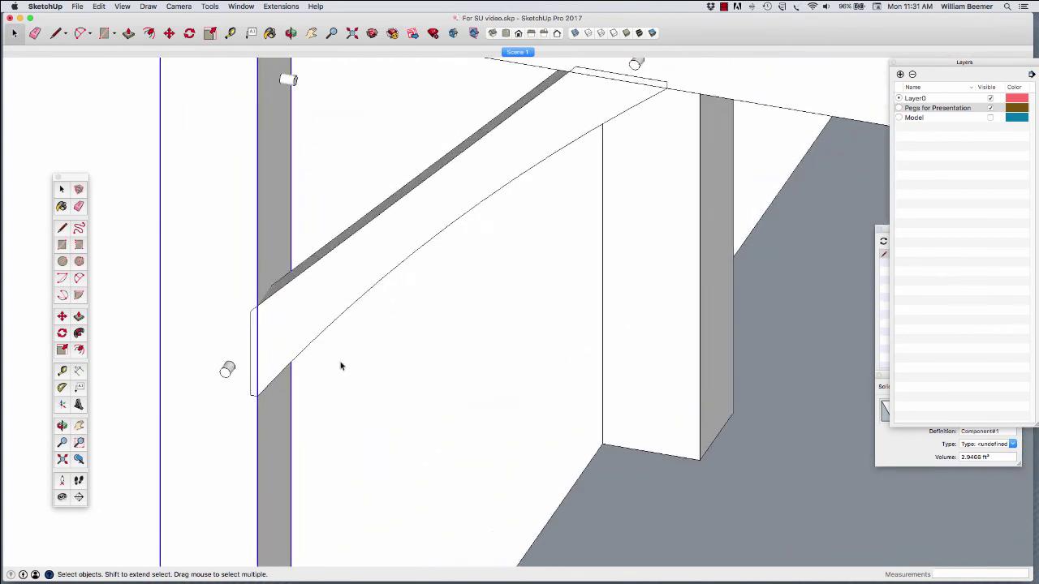
click(333, 312)
double_click(333, 311)
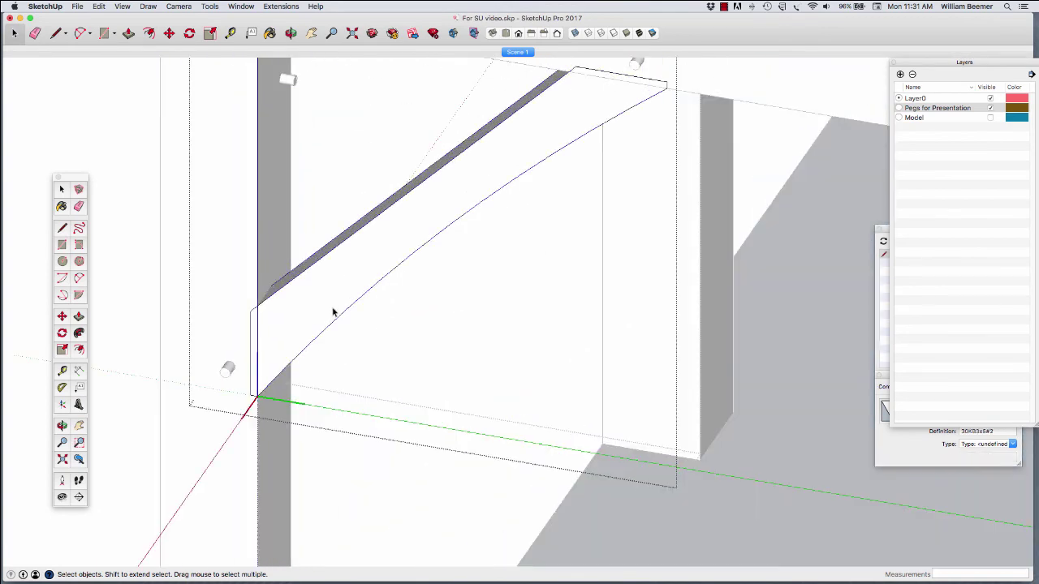
click(253, 363)
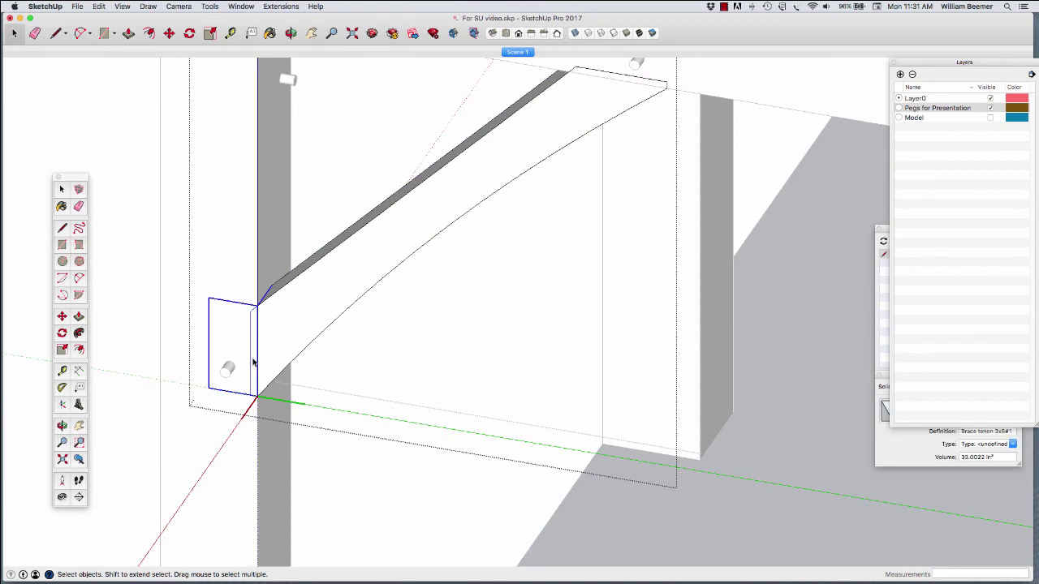
click(133, 341)
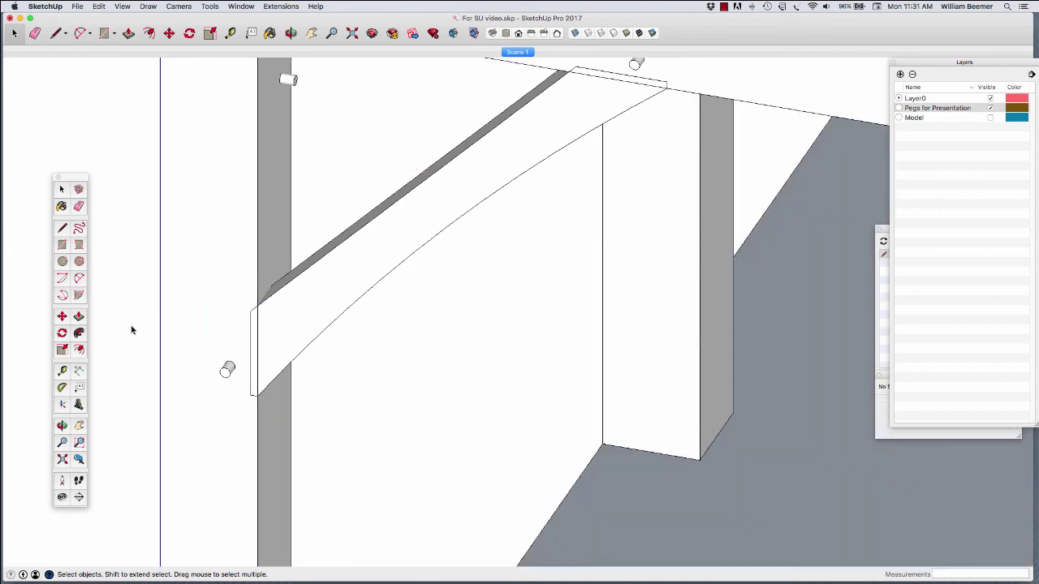
Paste the tenon in place outside the brace and add the post to the selection.
click(98, 5)
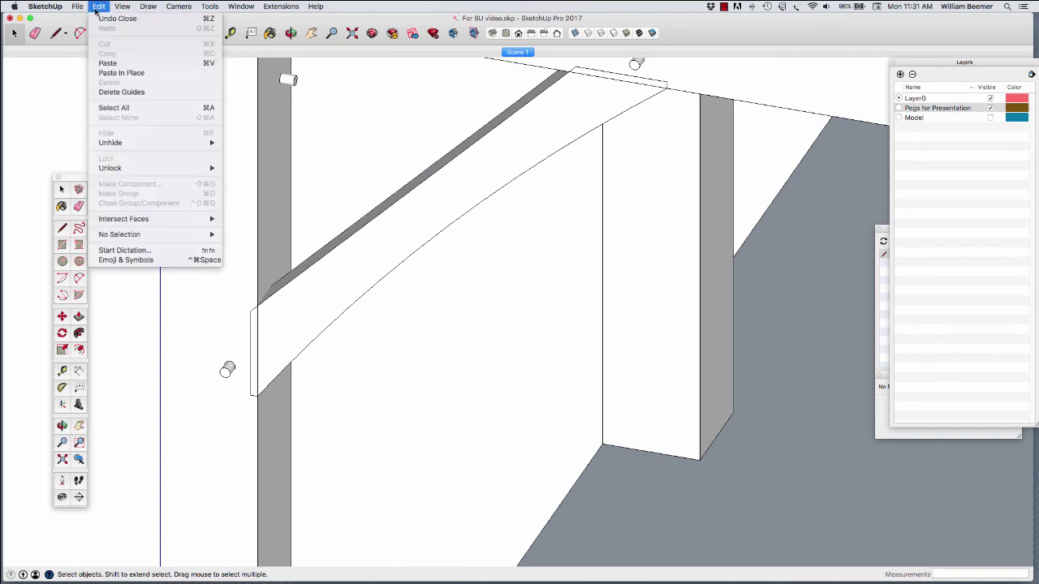
click(116, 74)
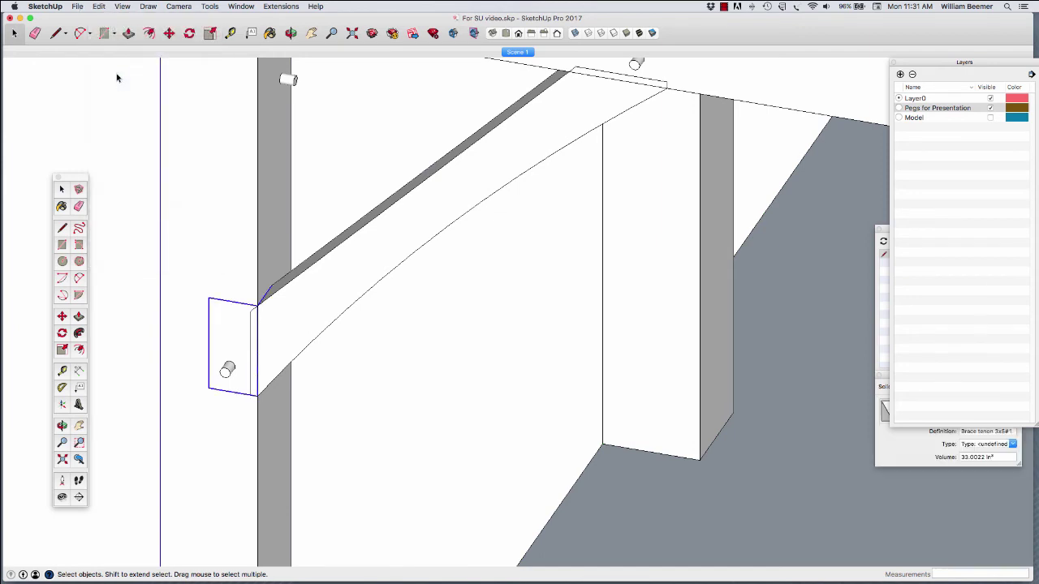
shift+click(210, 245)
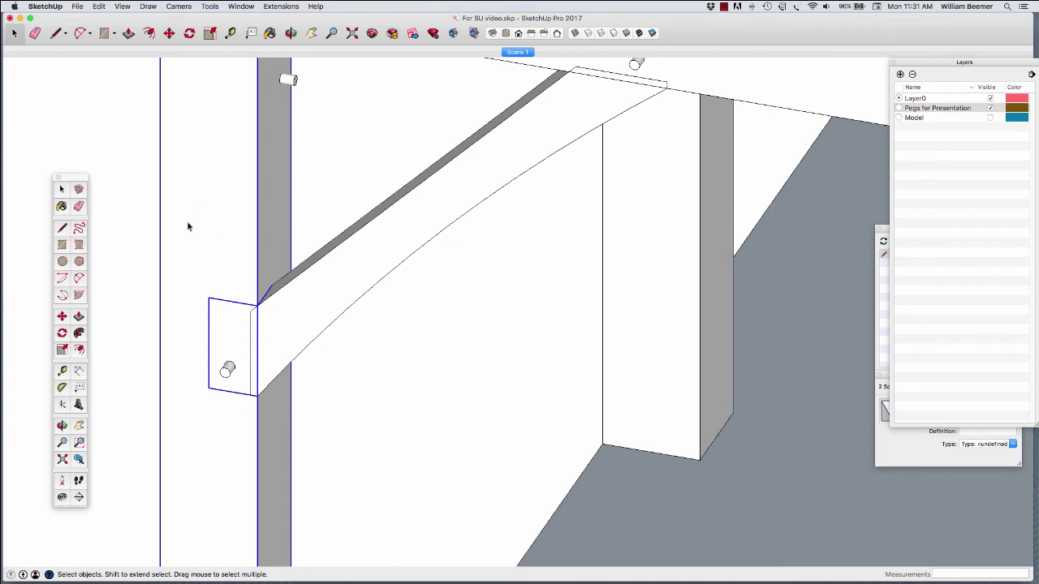
click(209, 7)
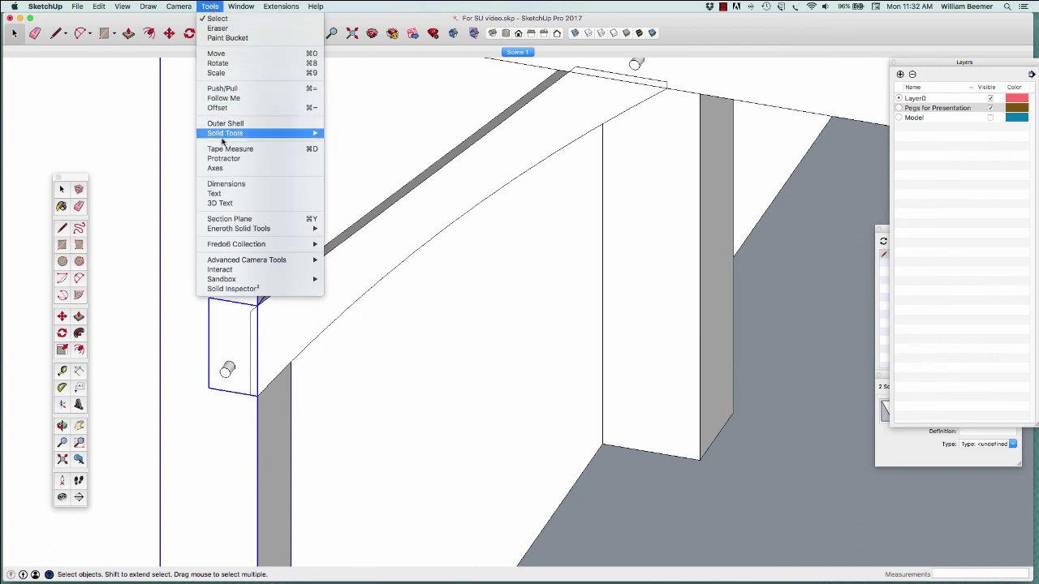
Subtract the tenon from the post with Solid Tools and move the post aside to reveal the mortise.
mouse_move(298, 136)
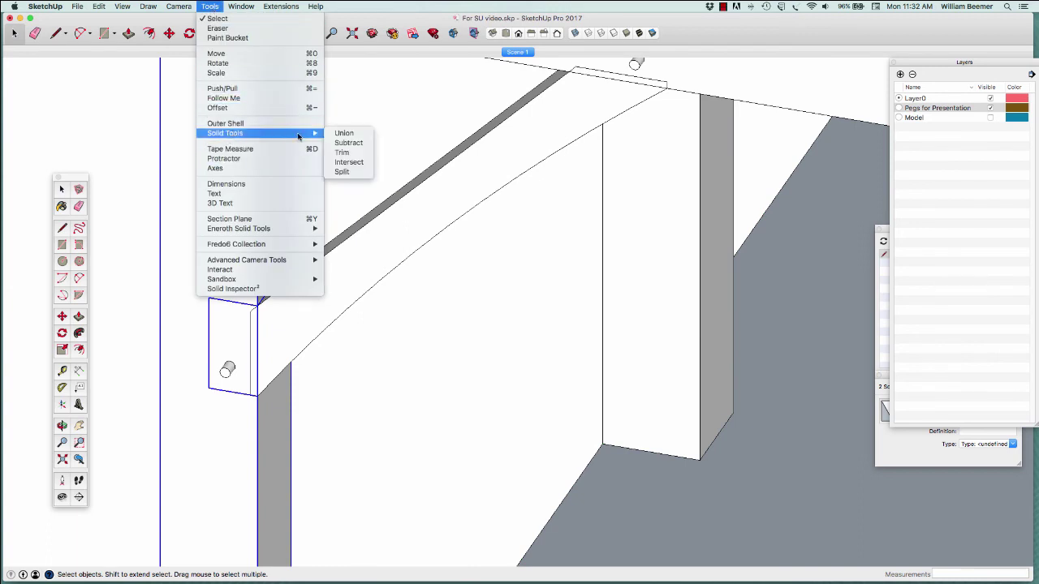
click(342, 143)
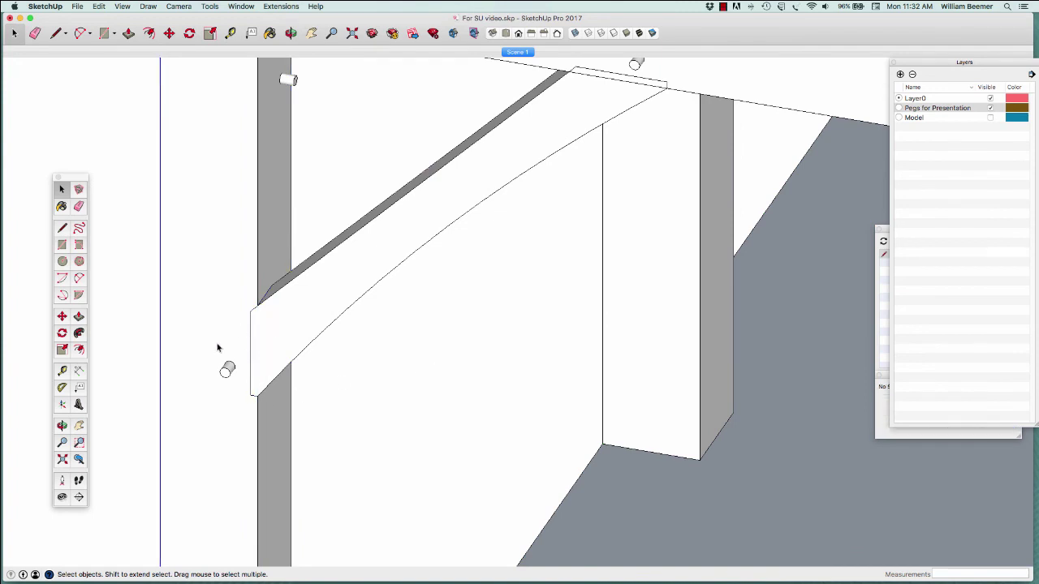
scroll(213, 301, down, 3)
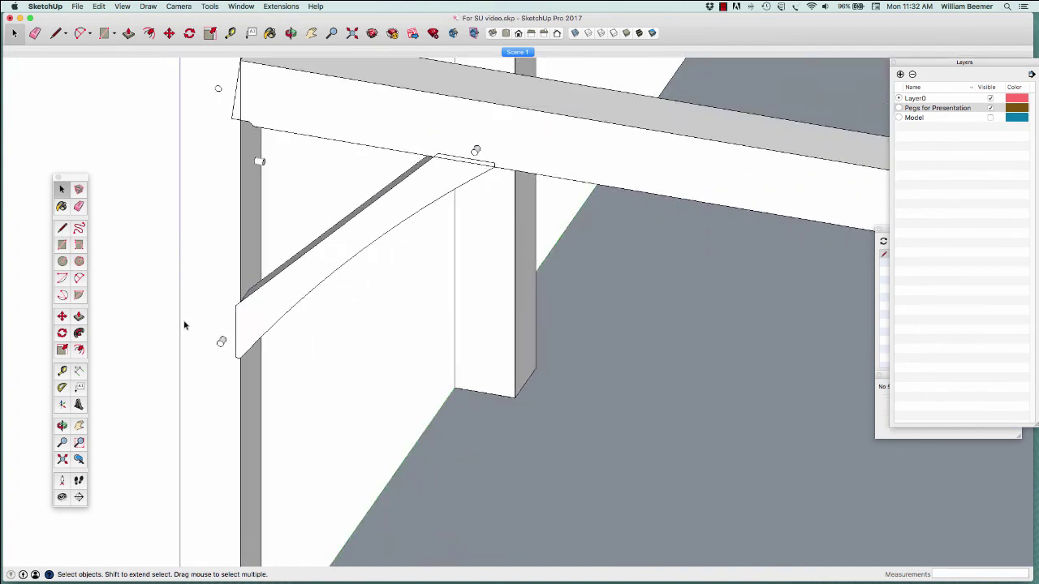
click(196, 266)
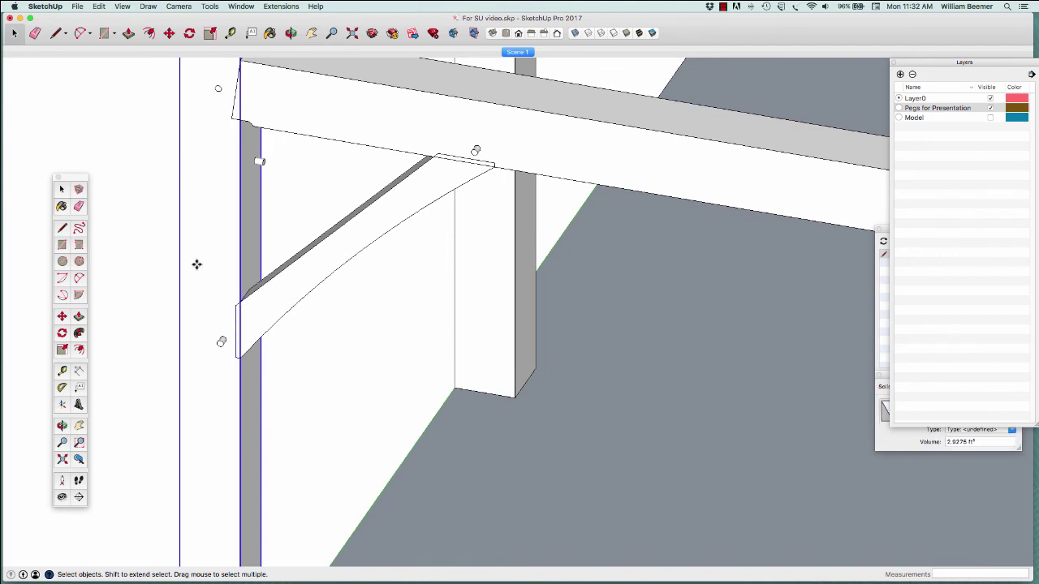
key(m)
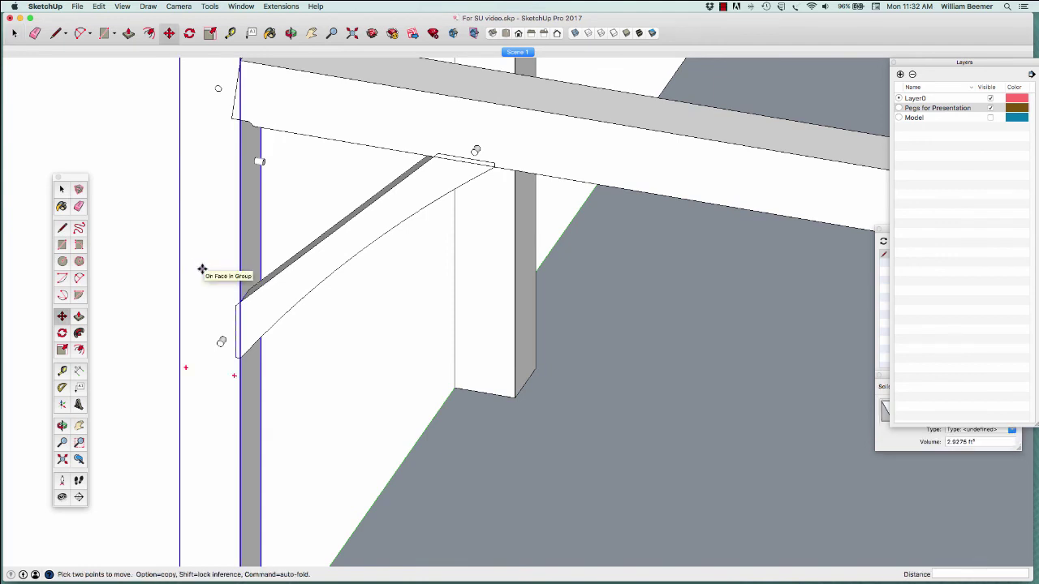
click(204, 272)
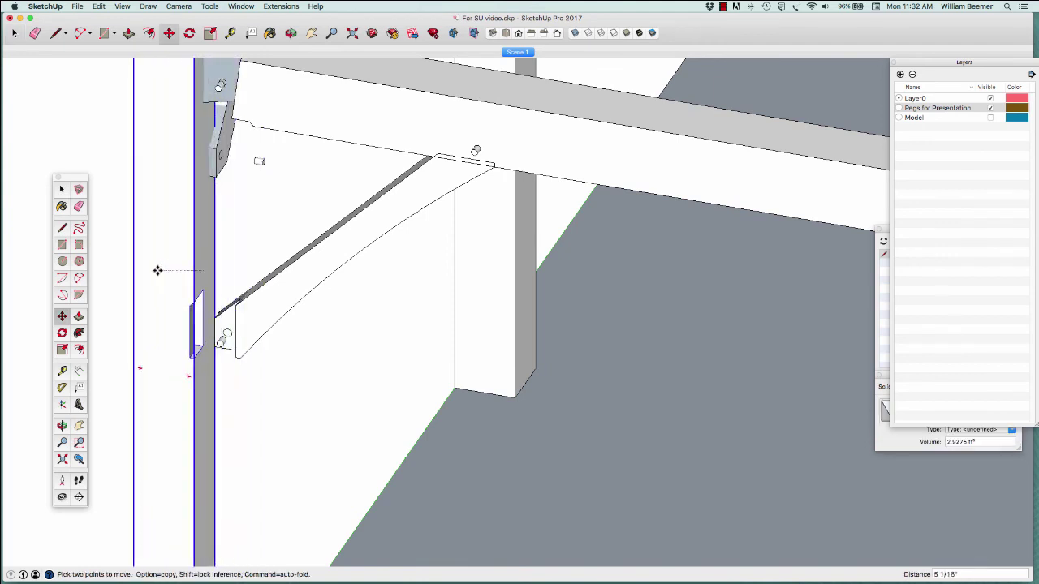
click(155, 262)
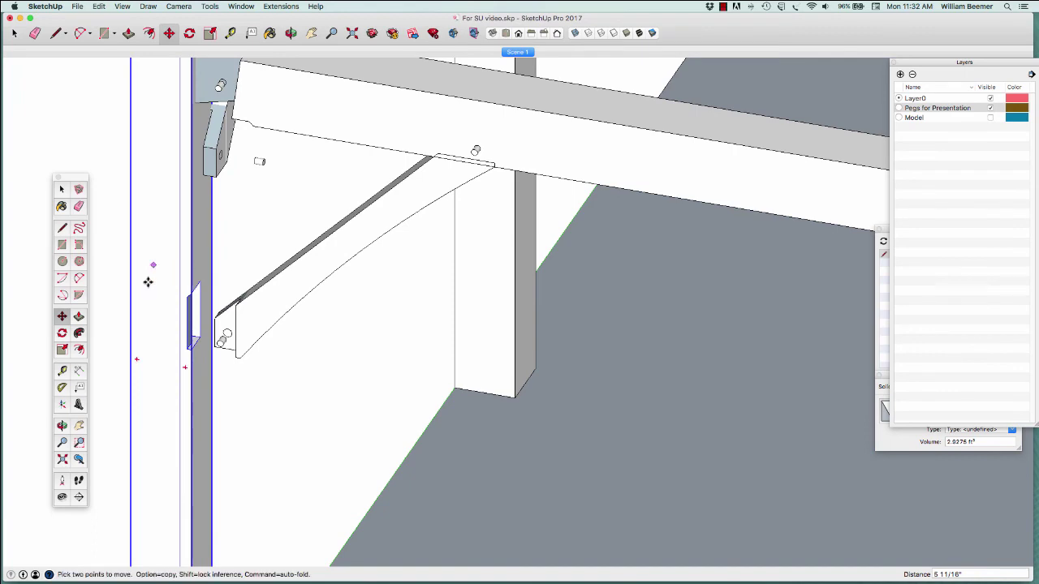
Orbit to inspect the mortise, undo the post move, and recentre the joint.
click(61, 425)
drag(199, 416, 5, 331)
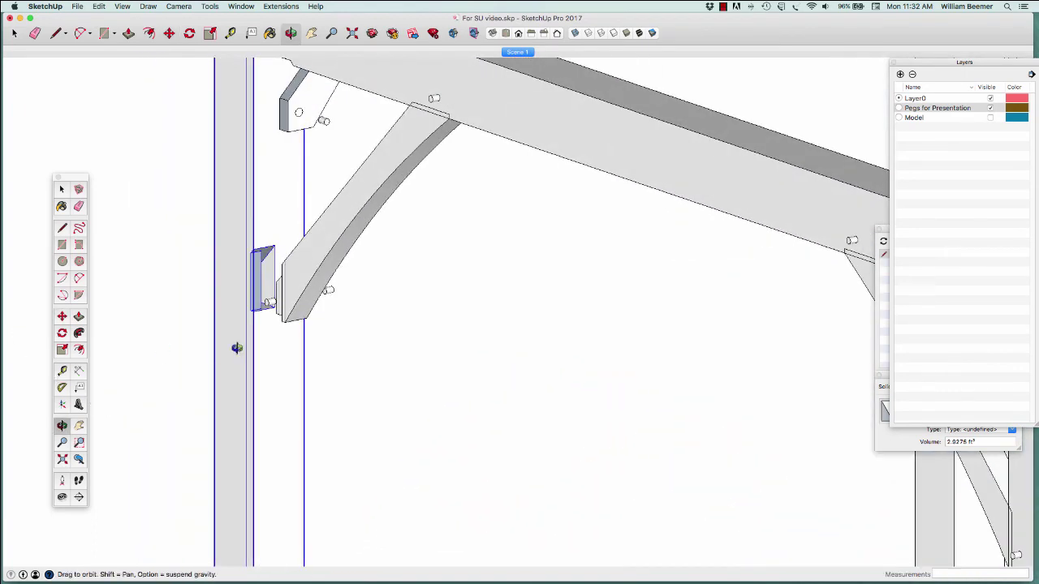
drag(236, 348, 346, 372)
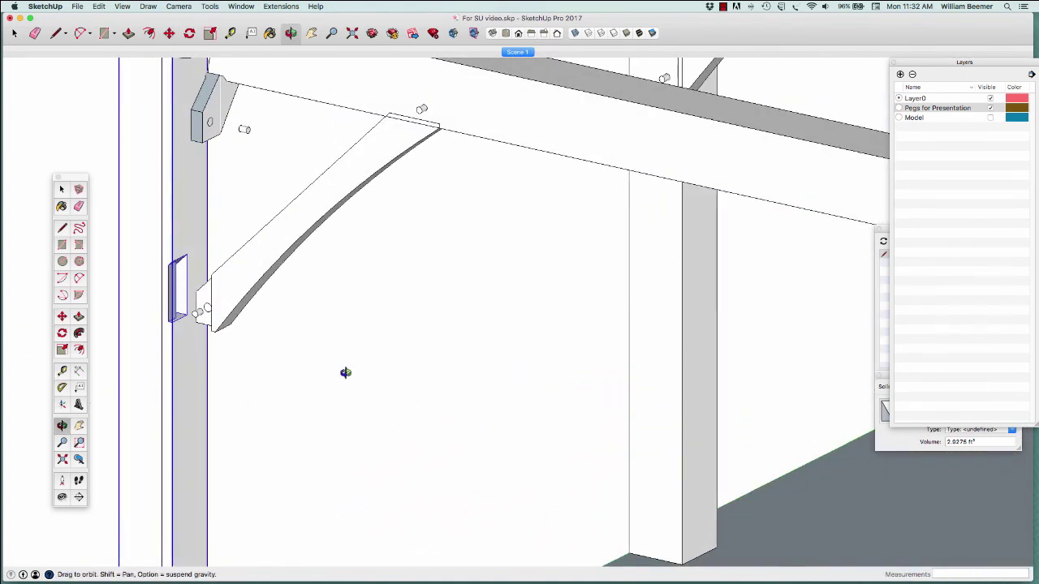
key(super+z)
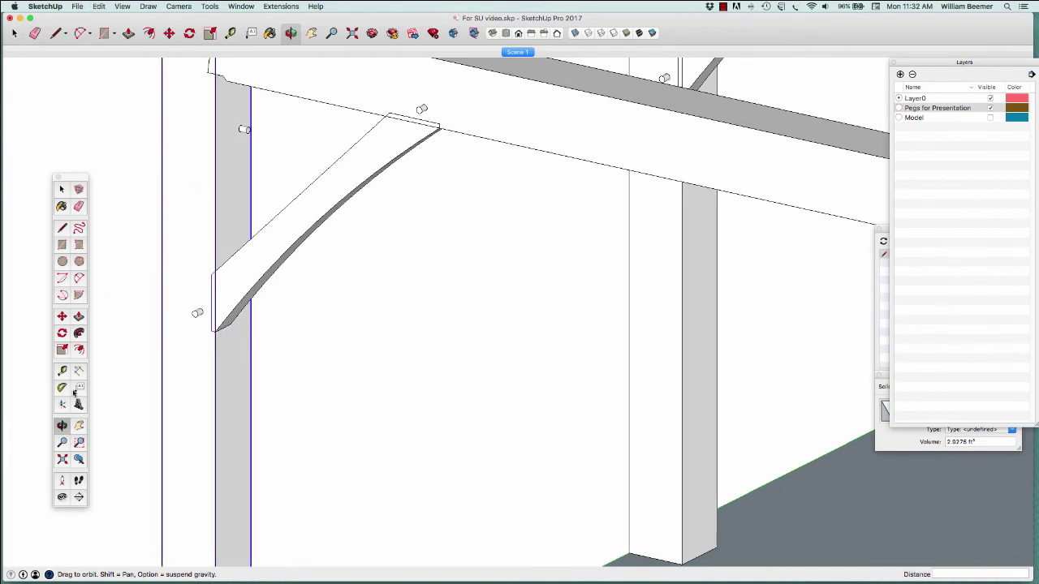
click(79, 425)
drag(146, 258, 269, 412)
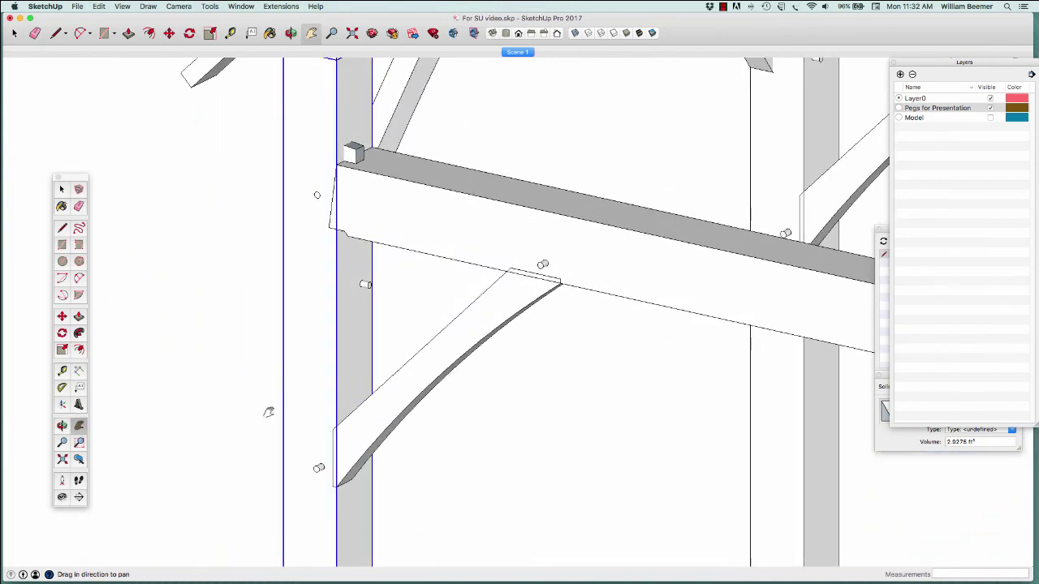
click(68, 193)
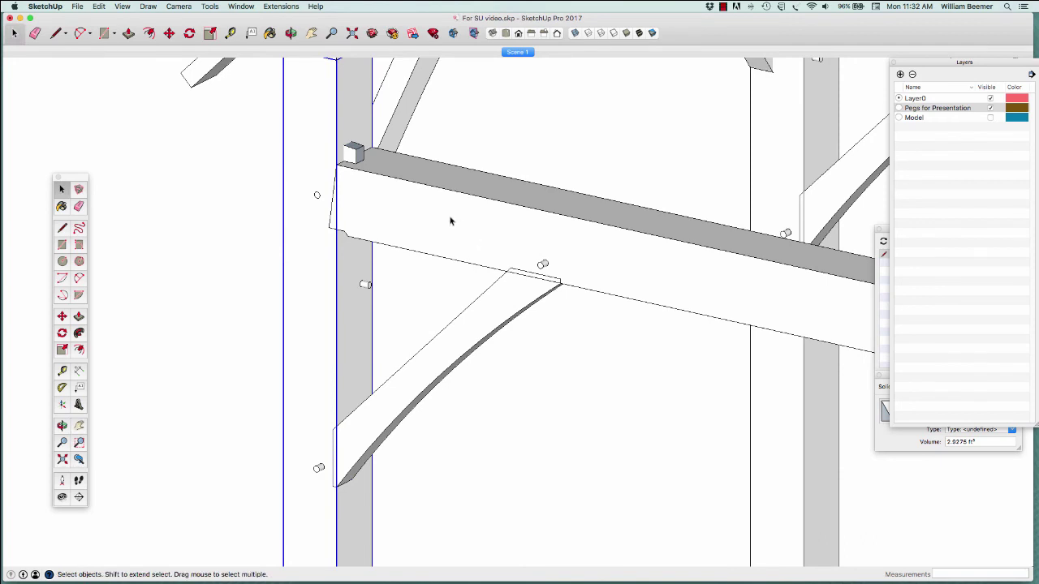
Copy the dovetail block out of the tie beam, paste it in place, and add the post.
click(450, 221)
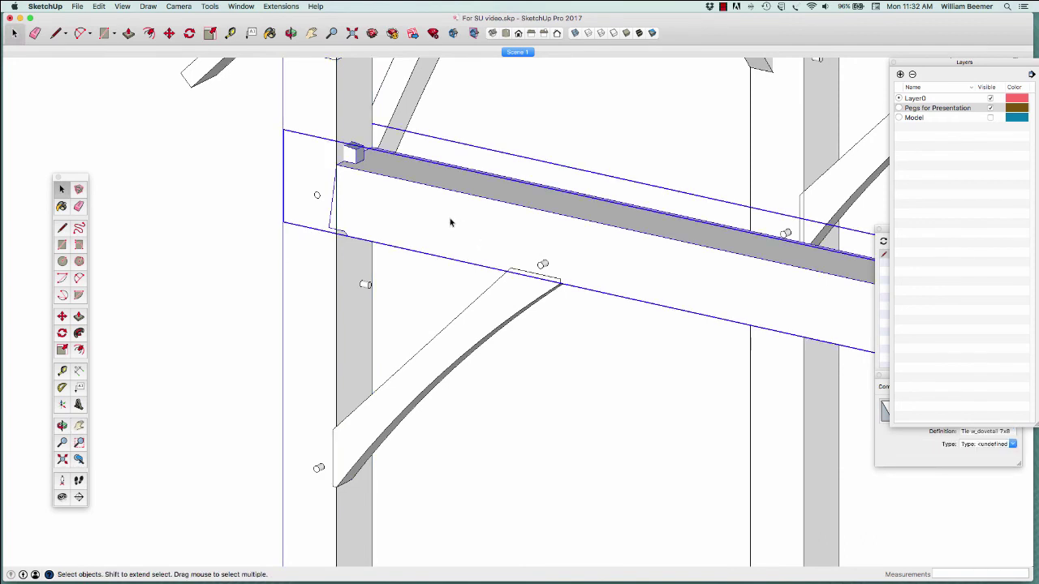
double_click(451, 222)
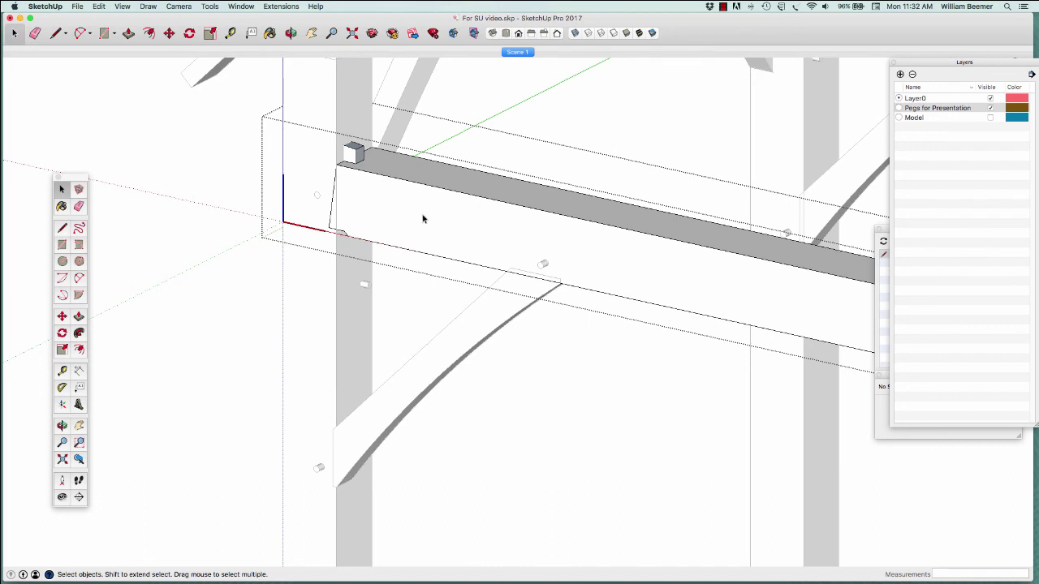
click(330, 224)
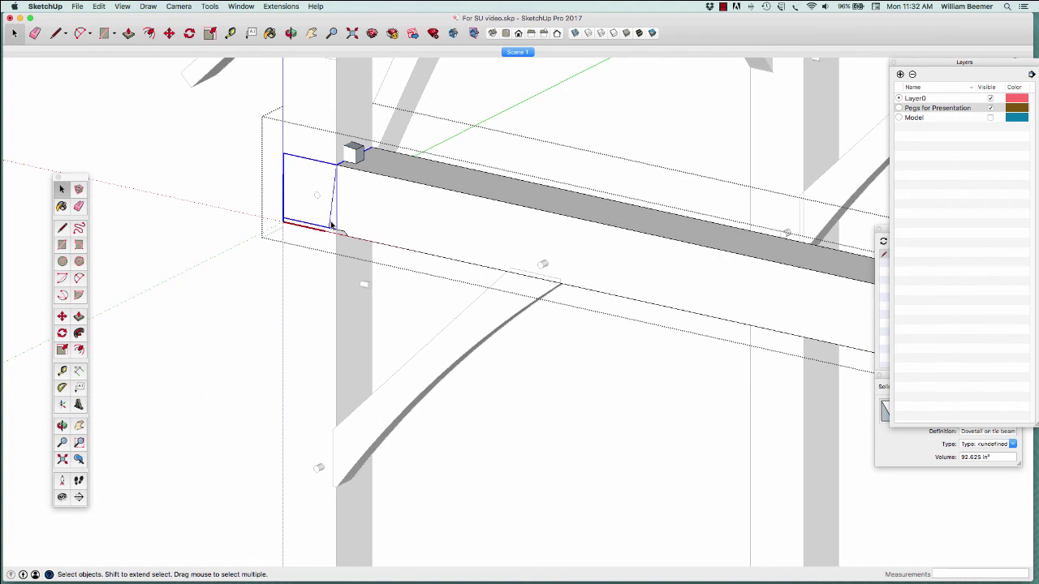
click(228, 276)
key(super+z)
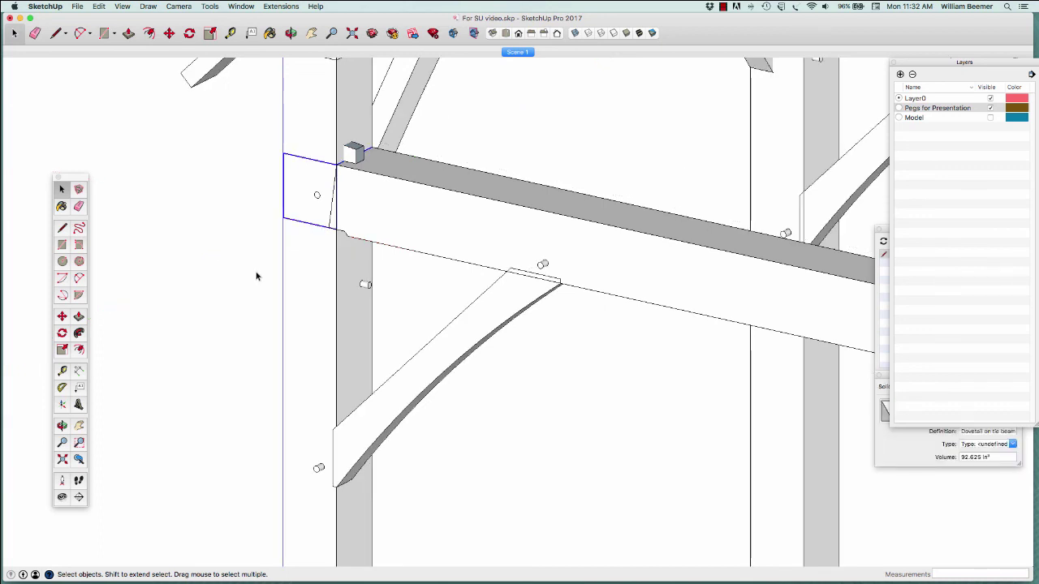
shift+click(309, 284)
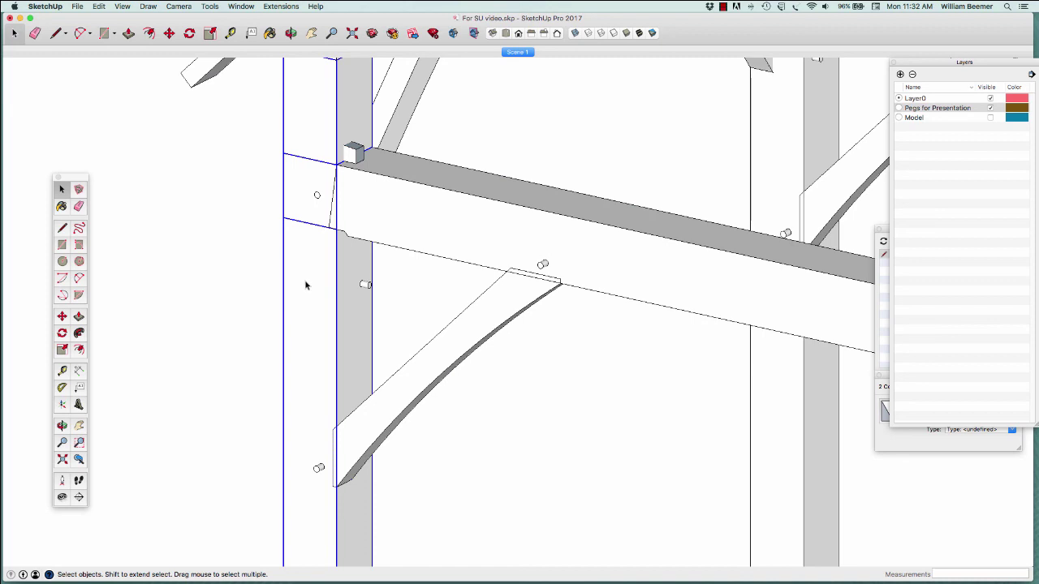
click(209, 6)
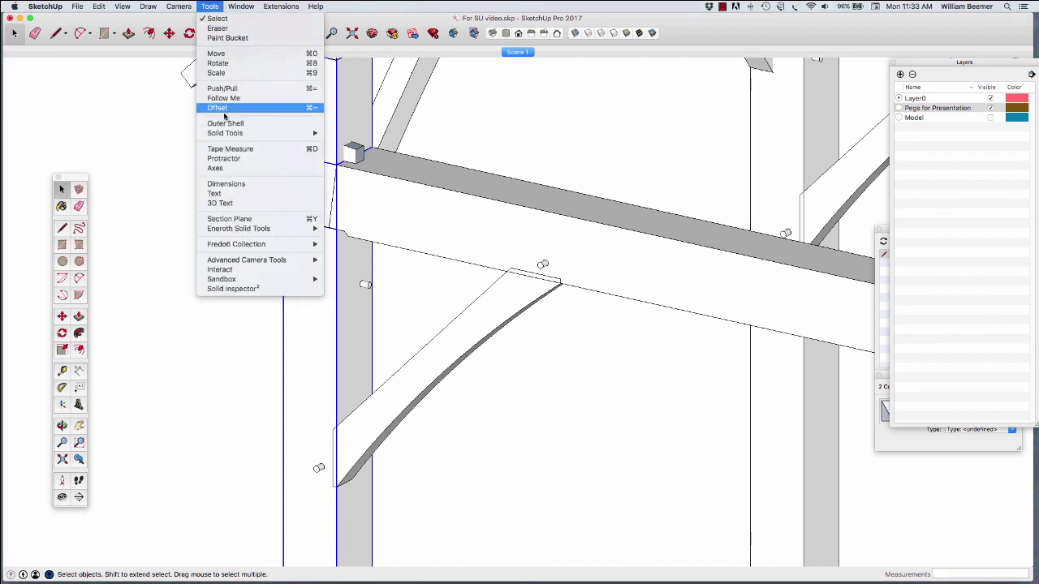
Subtract the dovetail block from the post to cut the dovetail pocket.
mouse_move(248, 135)
click(344, 142)
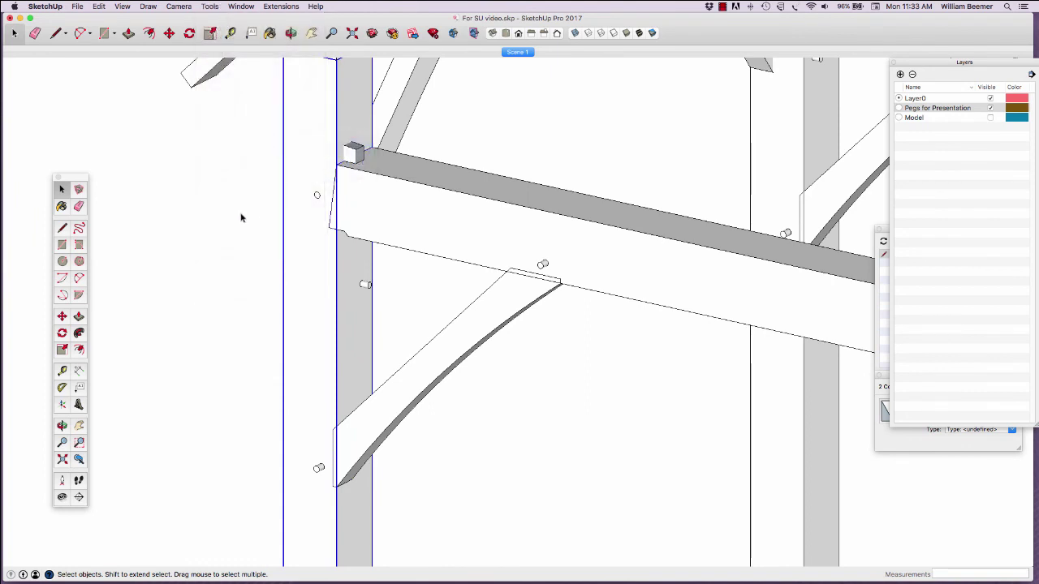
click(244, 217)
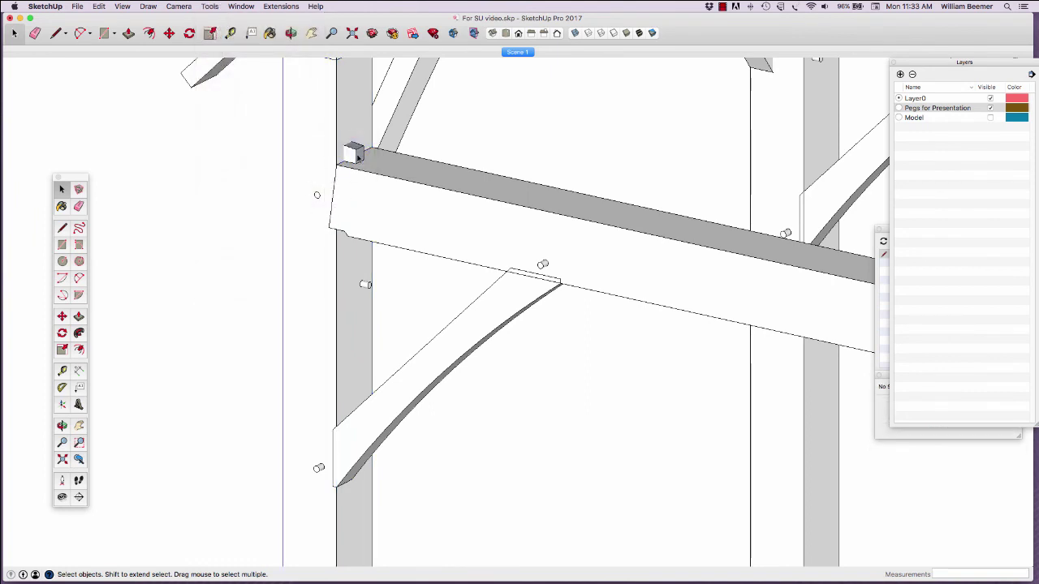
Copy wedge#1 out of the tie beam and subtract it from the post.
click(357, 158)
double_click(357, 157)
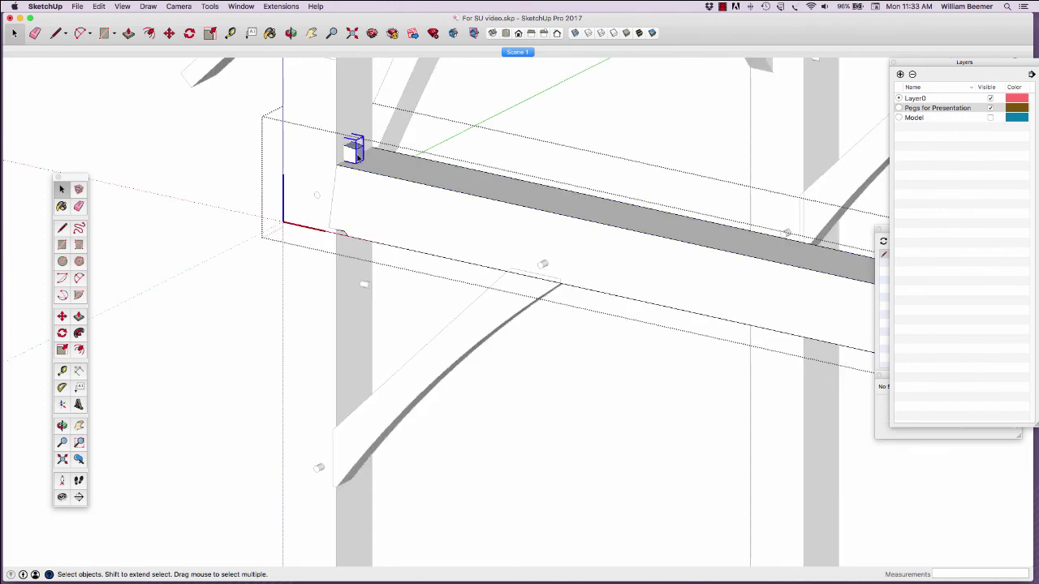
click(357, 158)
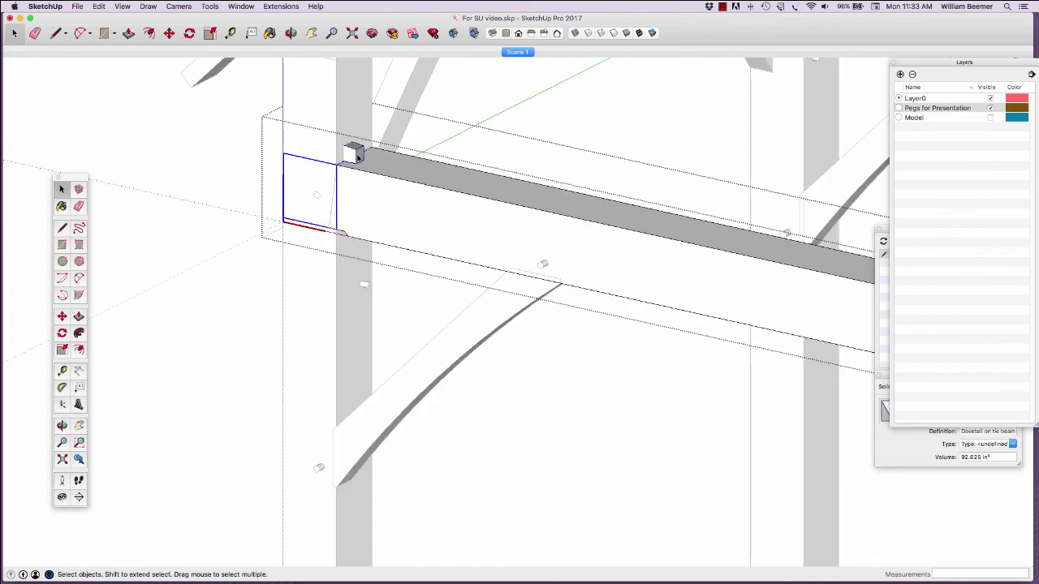
click(234, 165)
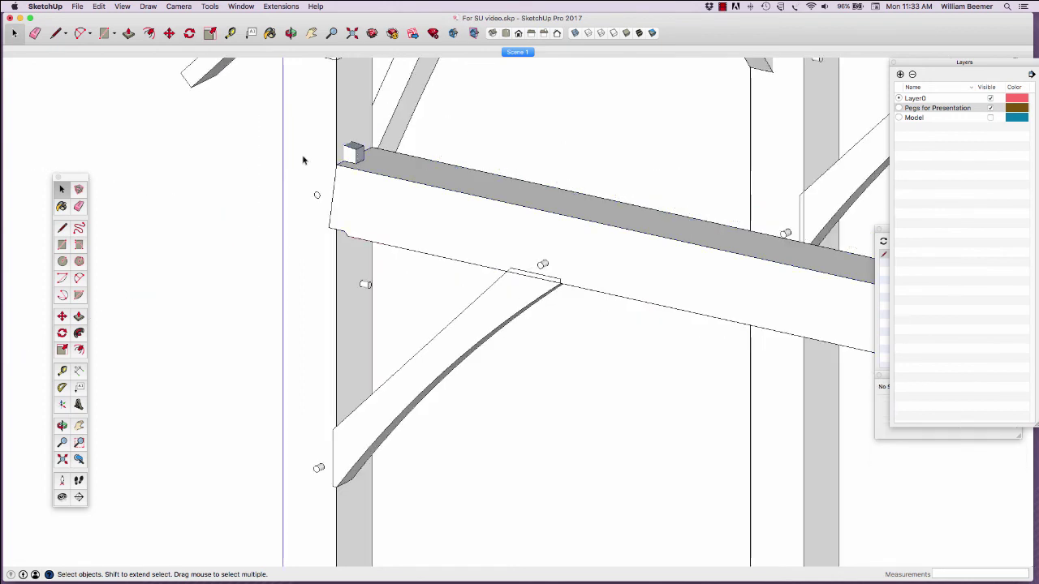
click(361, 158)
double_click(360, 156)
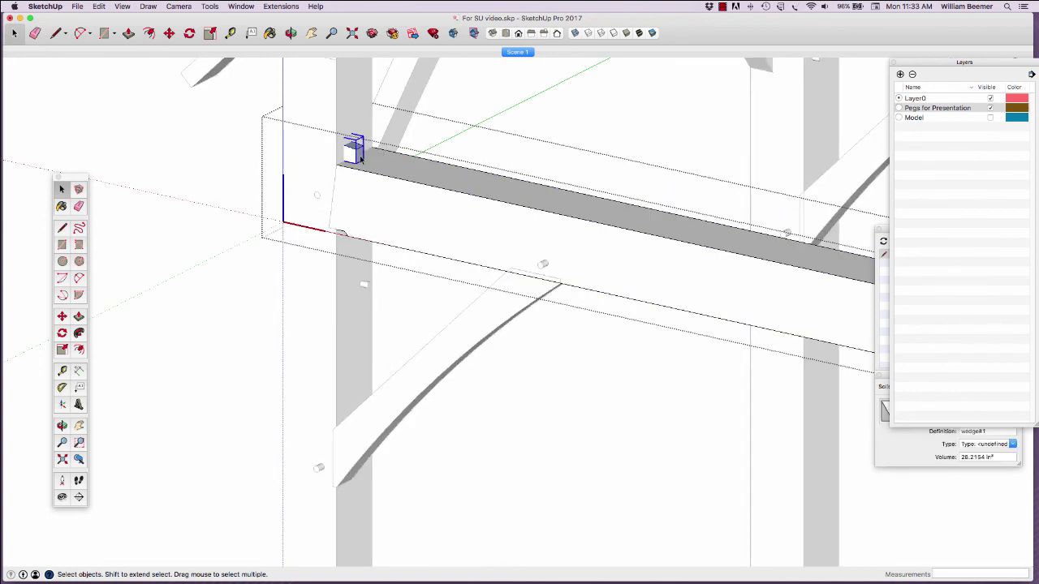
click(196, 201)
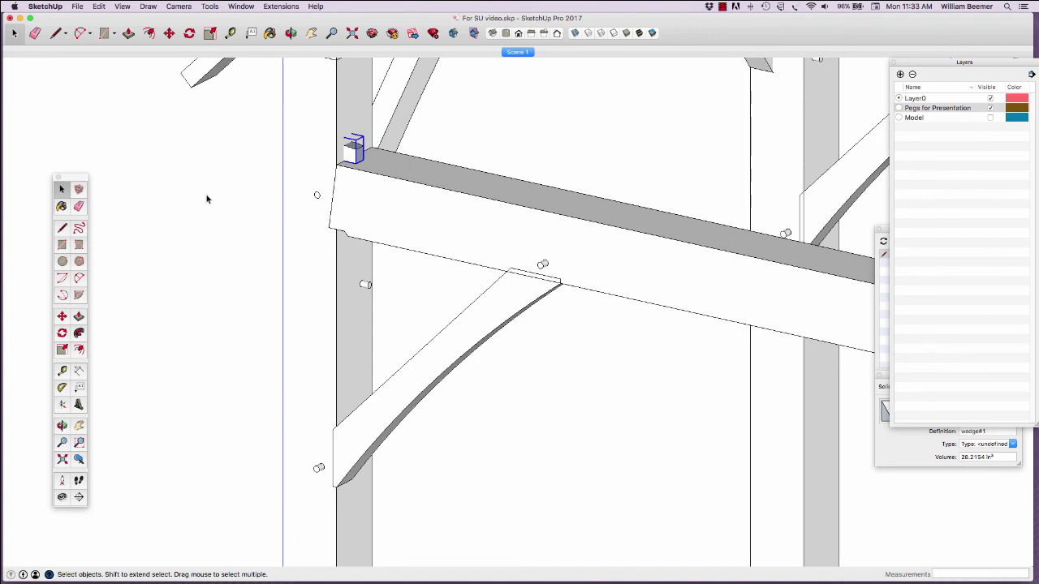
shift+click(314, 142)
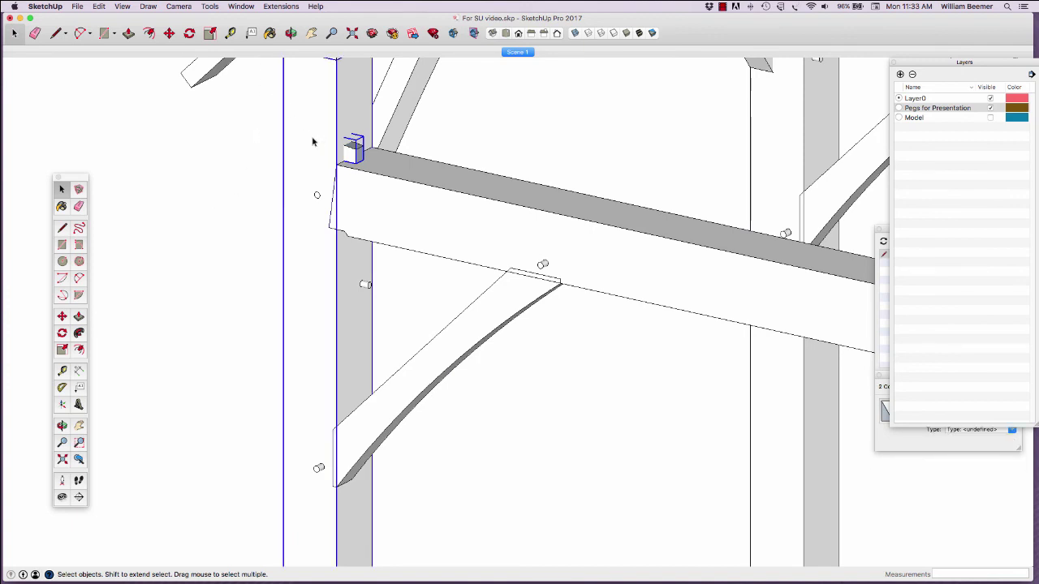
click(211, 6)
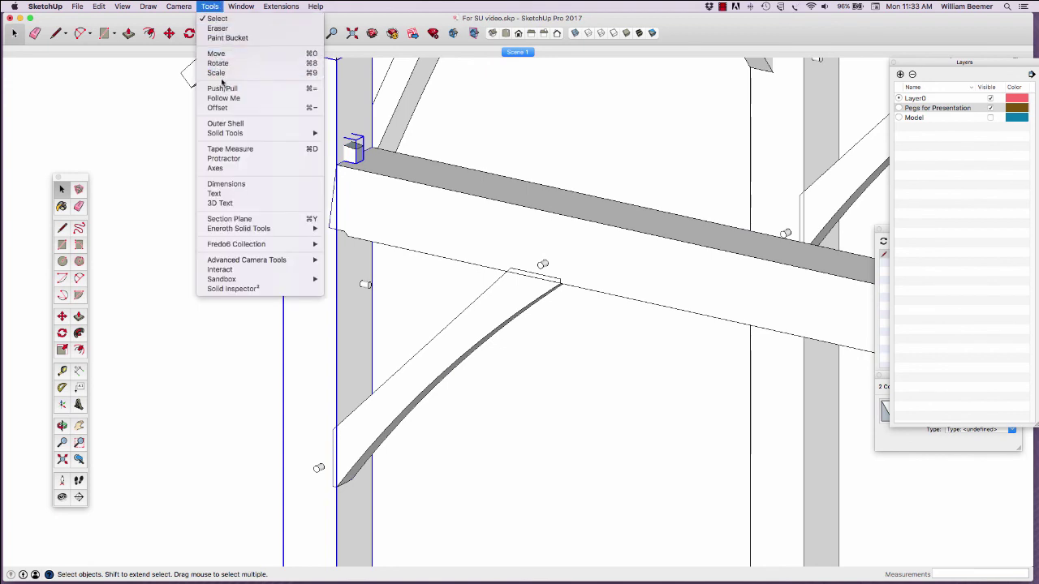
mouse_move(237, 135)
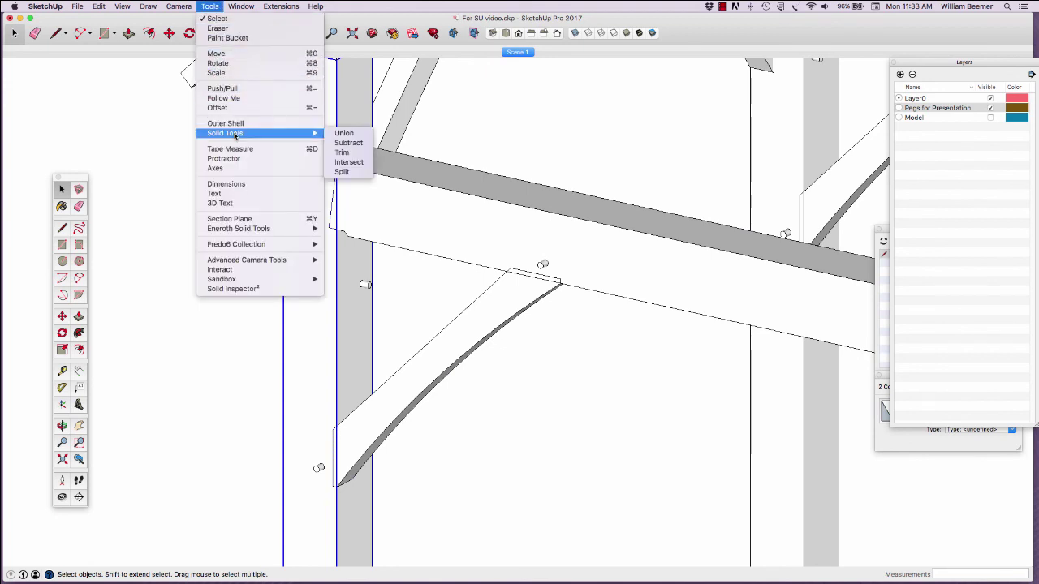
click(348, 143)
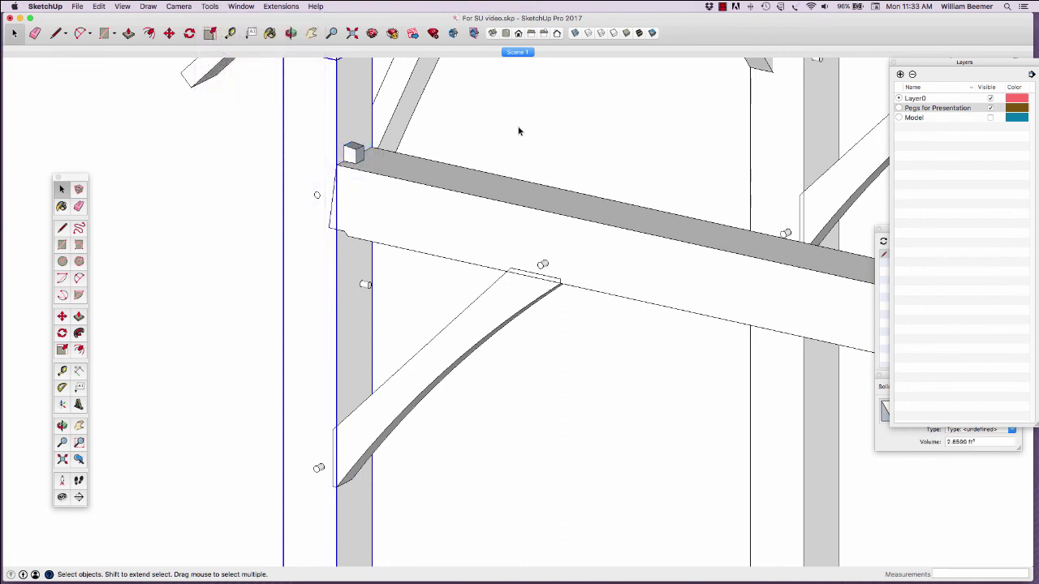
Move the post aside and orbit to inspect its new dovetail and wedge pockets.
key(m)
click(318, 255)
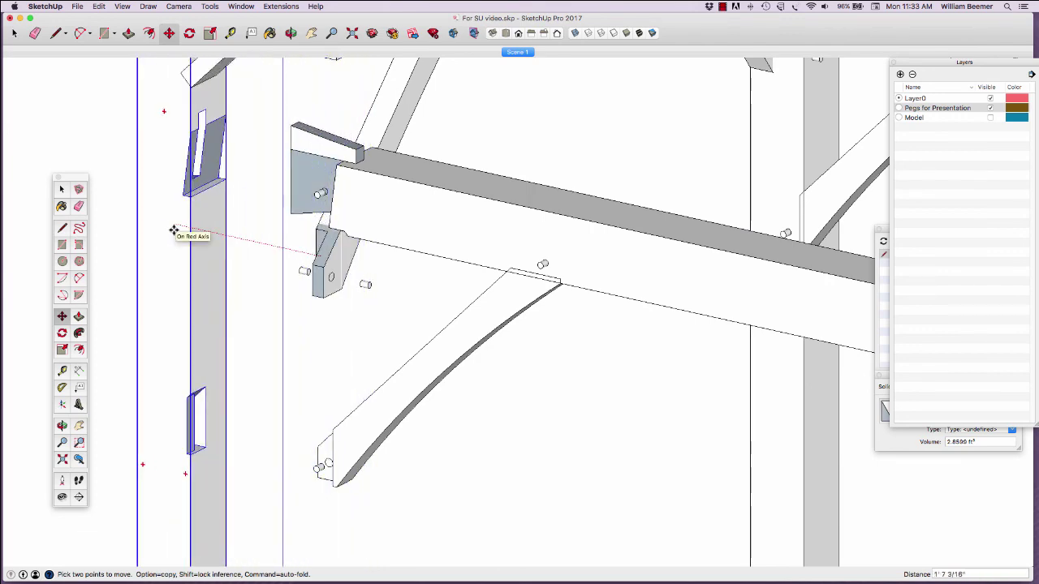
click(173, 230)
click(62, 425)
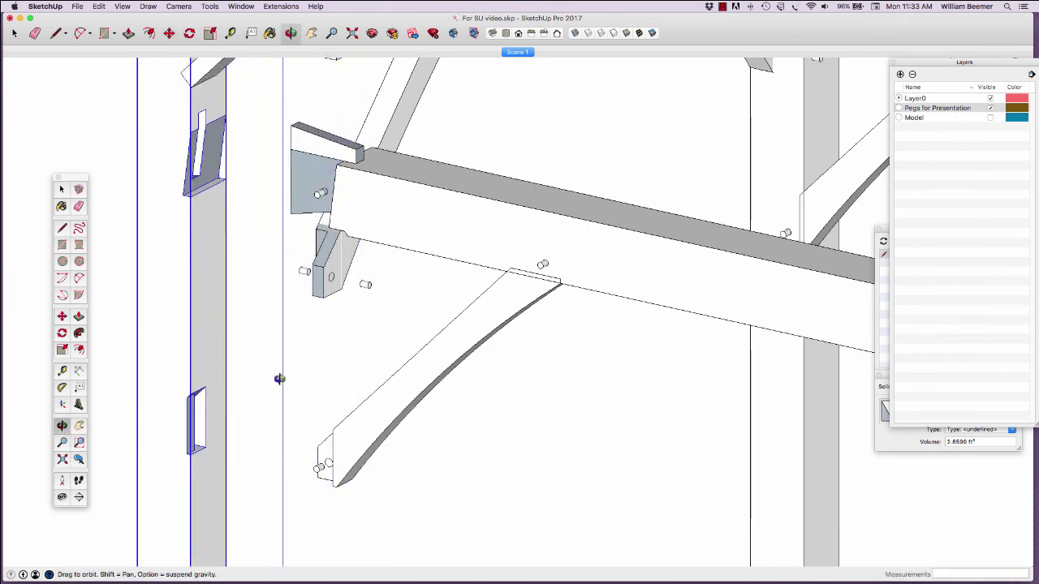
drag(278, 379, 391, 357)
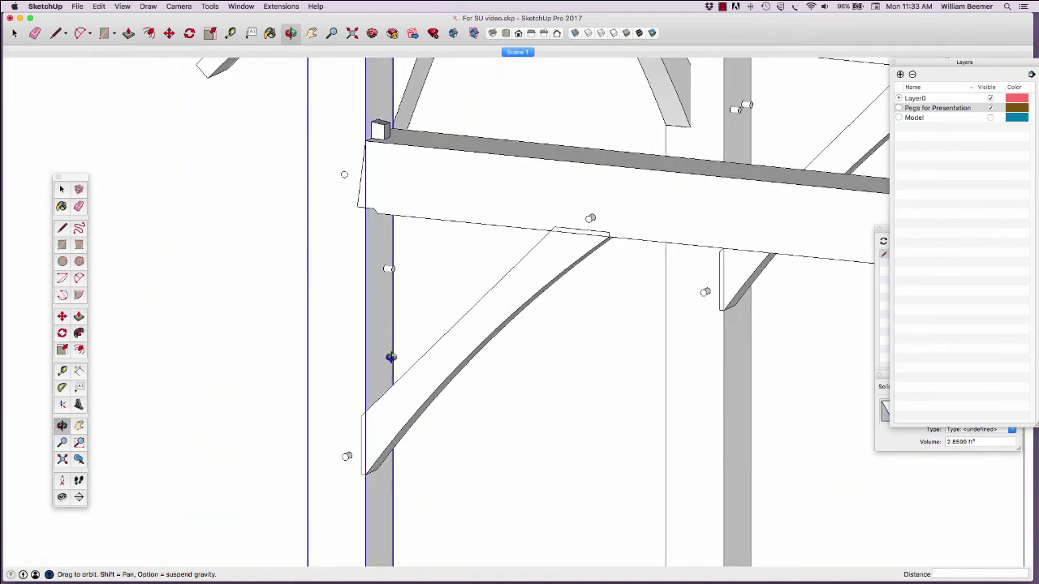
scroll(589, 406, down, 5)
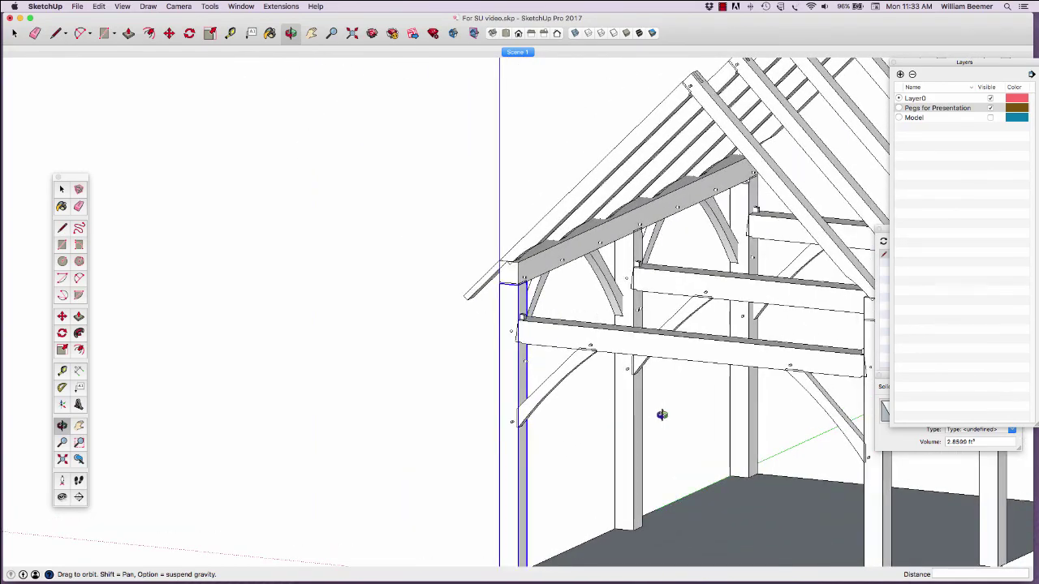
Return to the Scene 1 view and clear the selection.
click(524, 54)
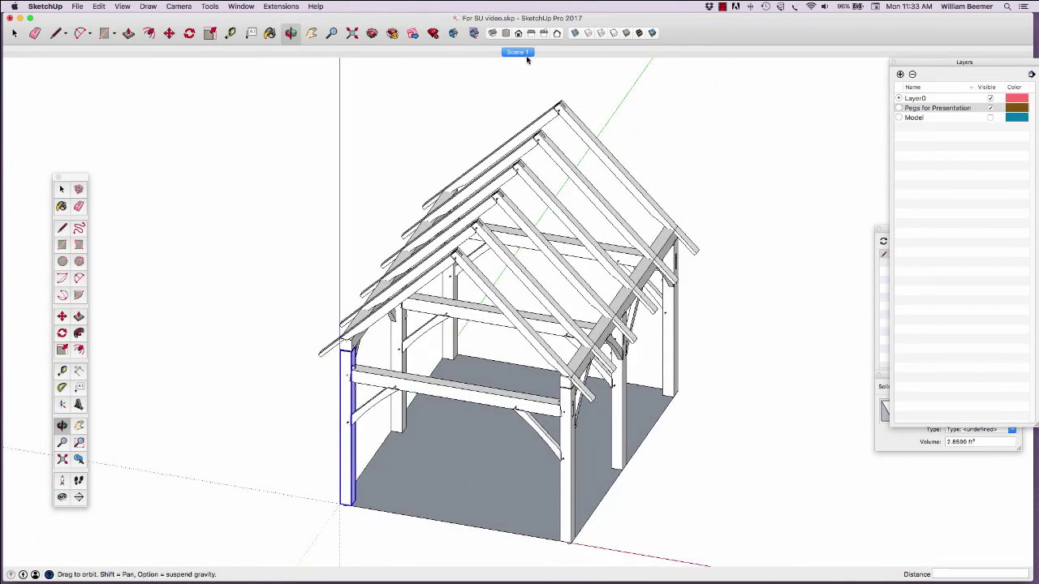
click(61, 189)
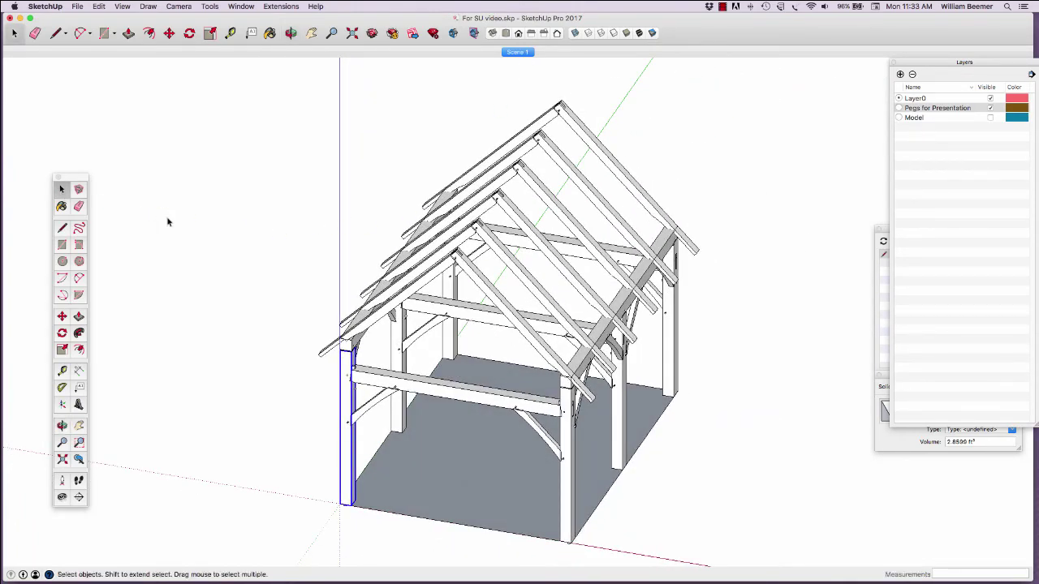
click(268, 231)
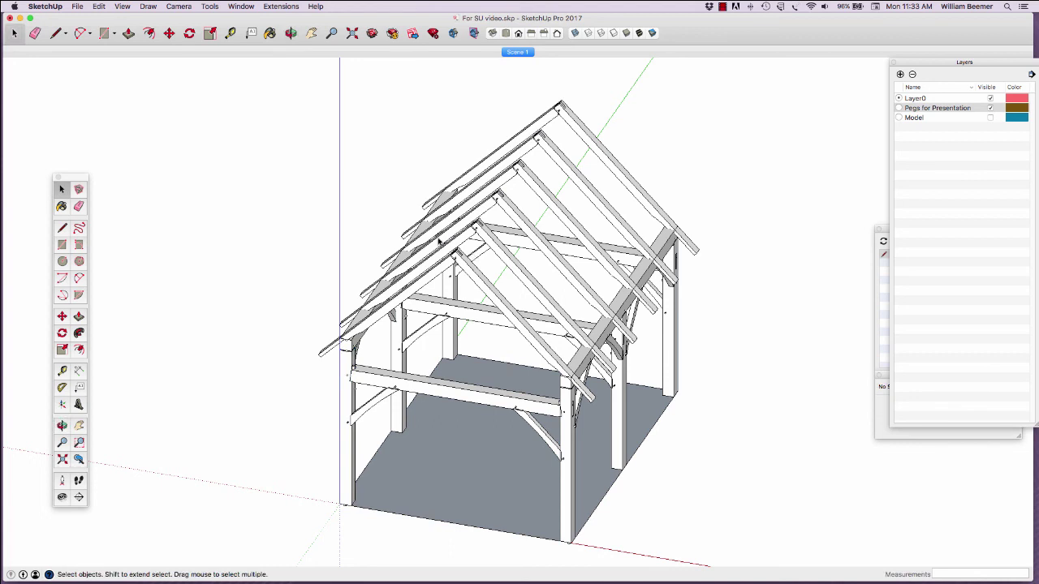